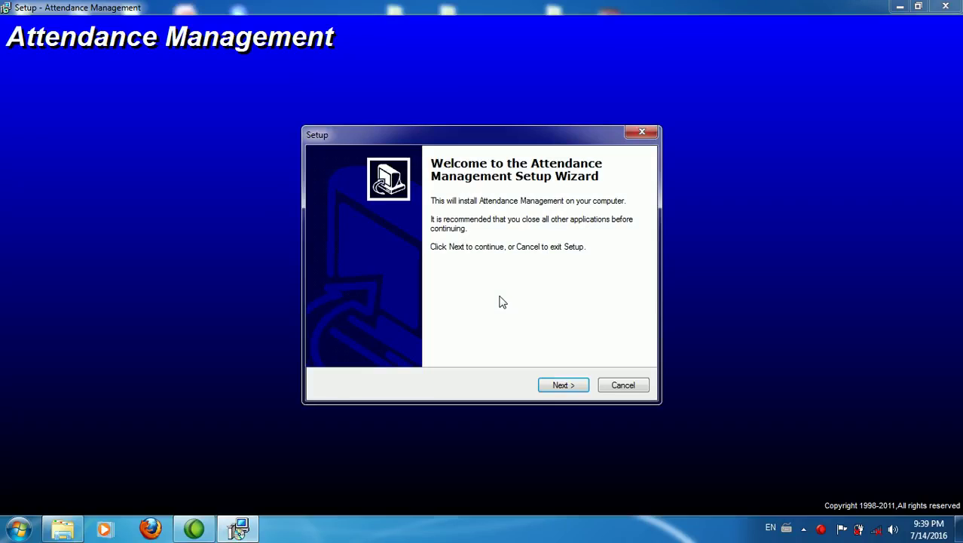
- Accept the licence agreement and start a full installation of Attendance Management with the fingerprint reader driver in the default location
left_click(555, 387)
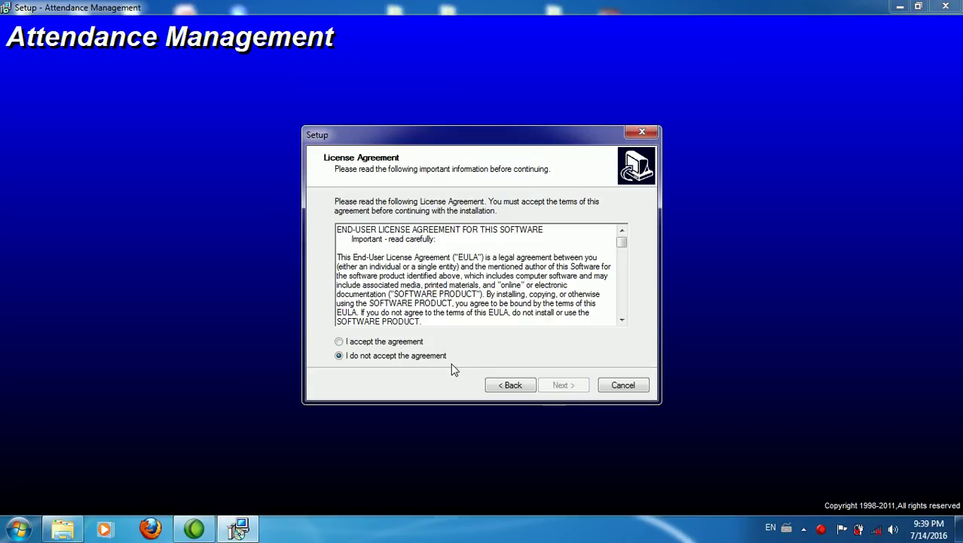
left_click(369, 343)
left_click(559, 386)
left_click(560, 386)
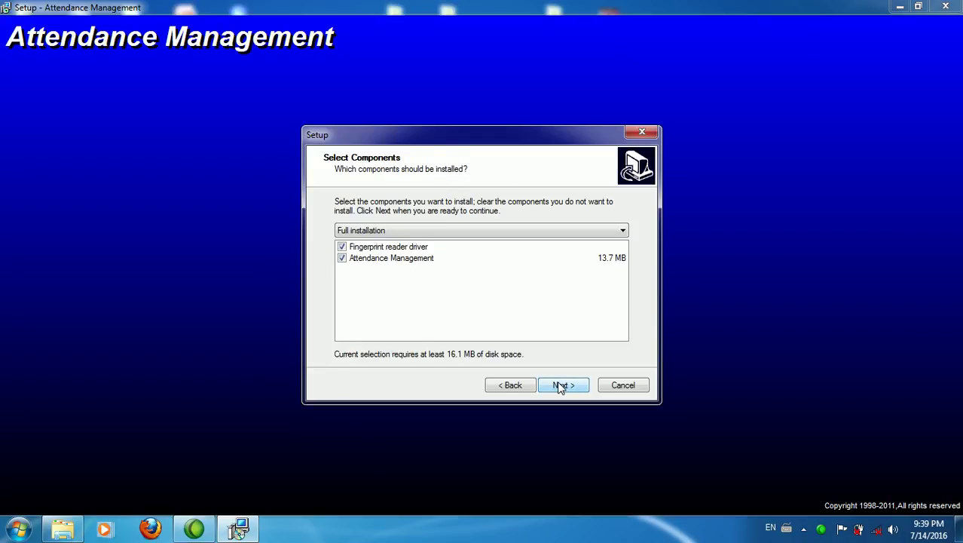
left_click(559, 386)
left_click(559, 386)
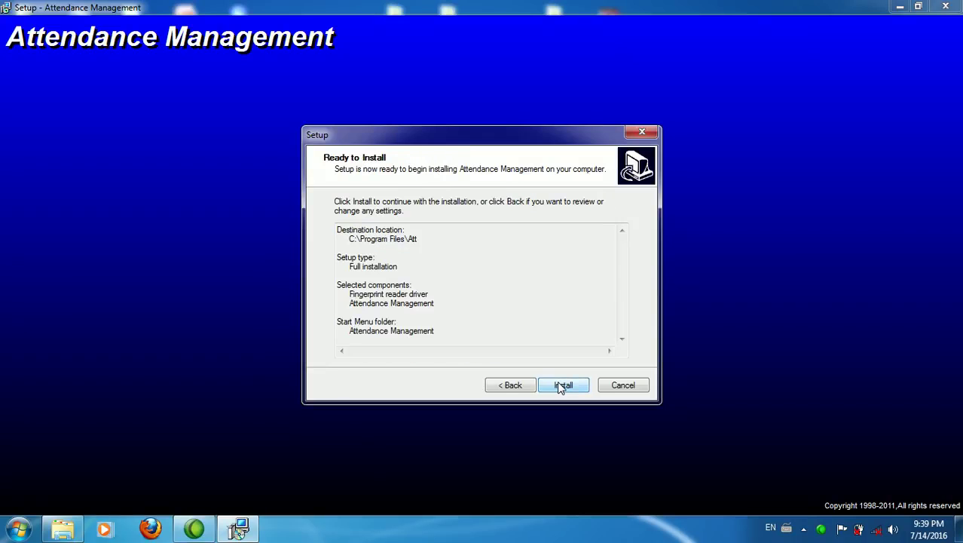
left_click(562, 385)
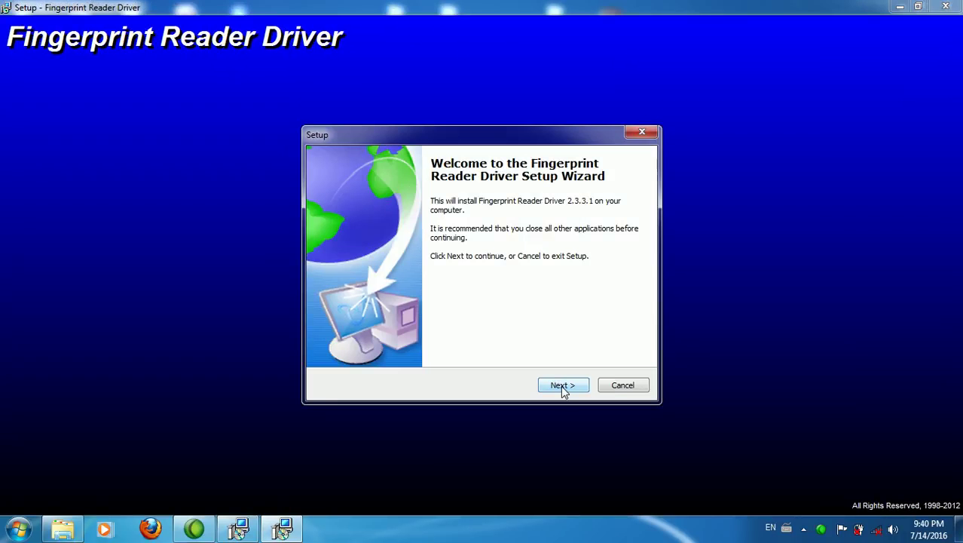
- Install the Fingerprint Reader Driver without restarting the computer and finish both setup wizards
left_click(561, 386)
left_click(562, 385)
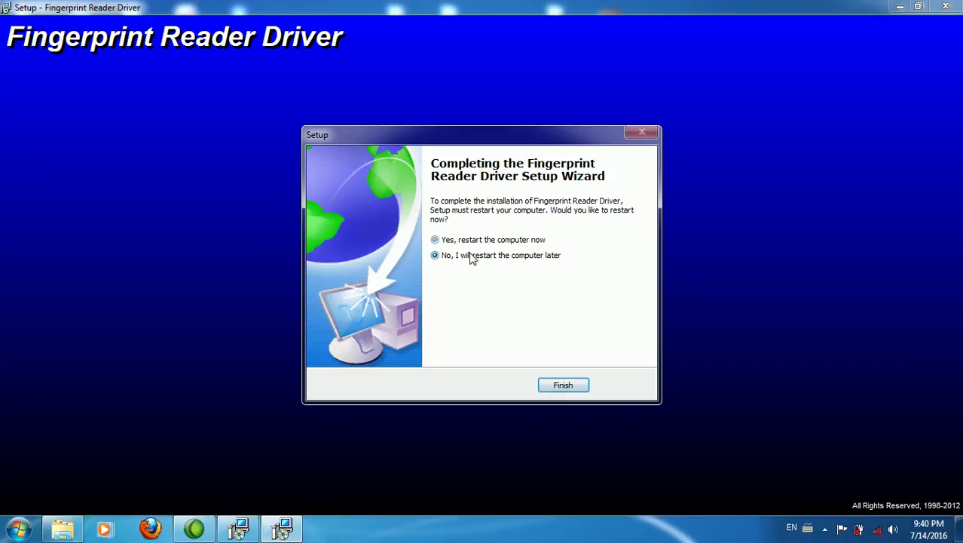
left_click(577, 389)
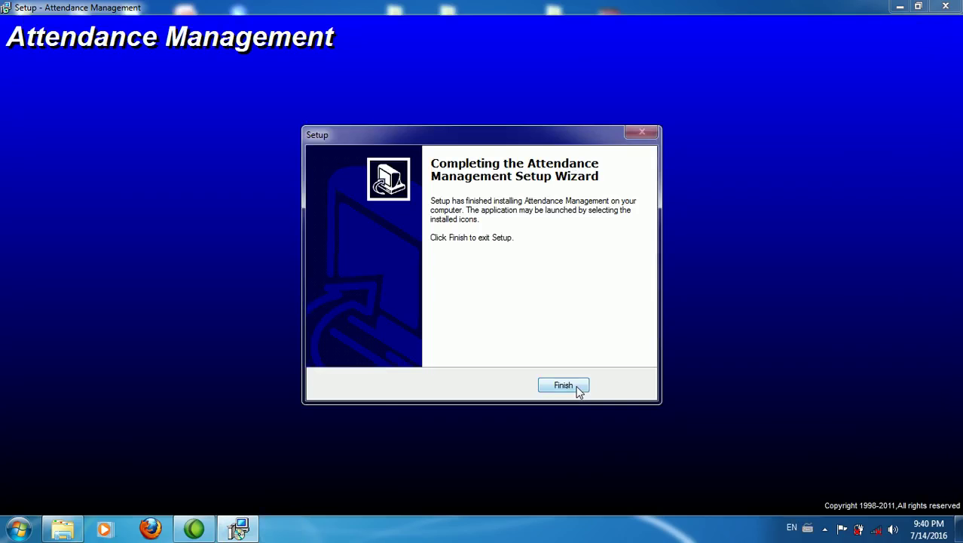
left_click(564, 385)
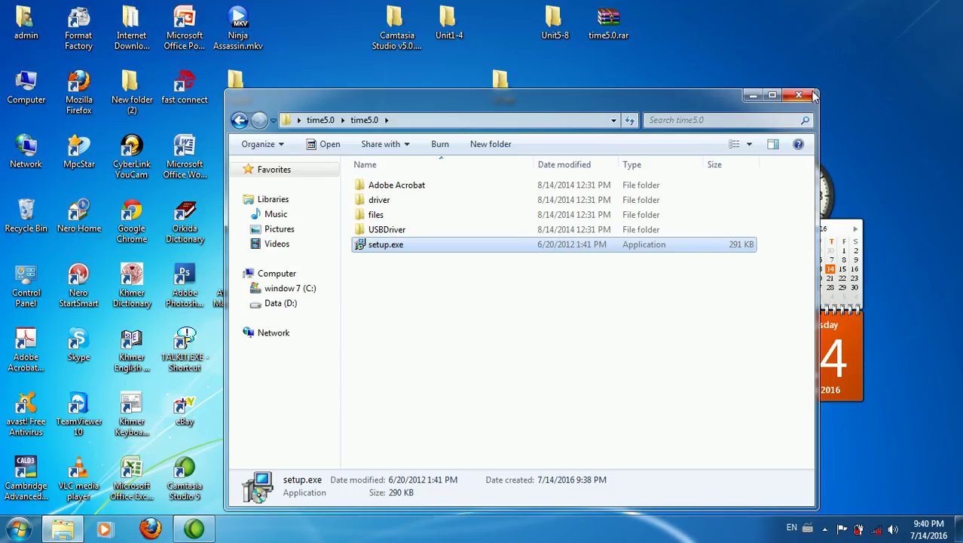
- Close the setup folder, launch Attendance Management from the desktop and dismiss the device connection hint
left_click(810, 100)
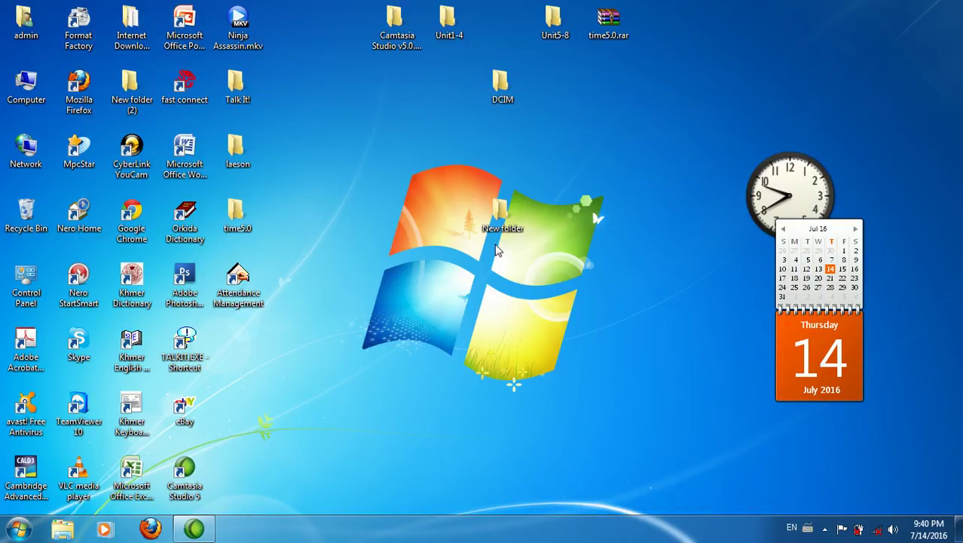
left_click(257, 279)
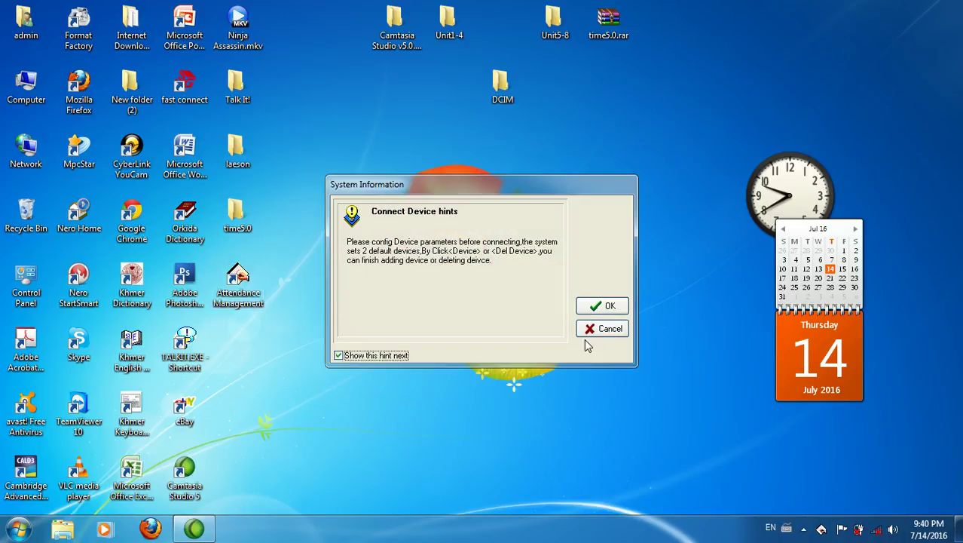
left_click(603, 328)
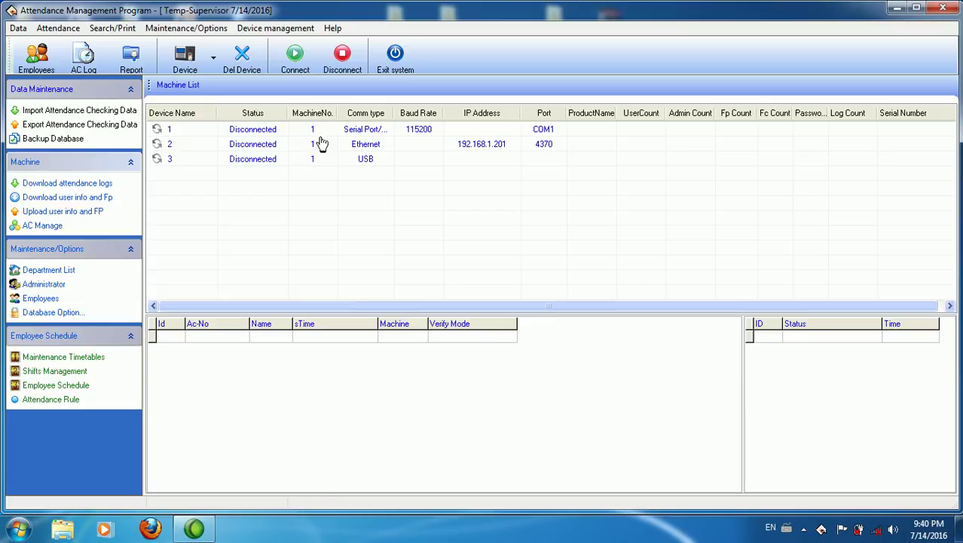
- Open the department list and rename the top-level department to KPC
left_click(194, 30)
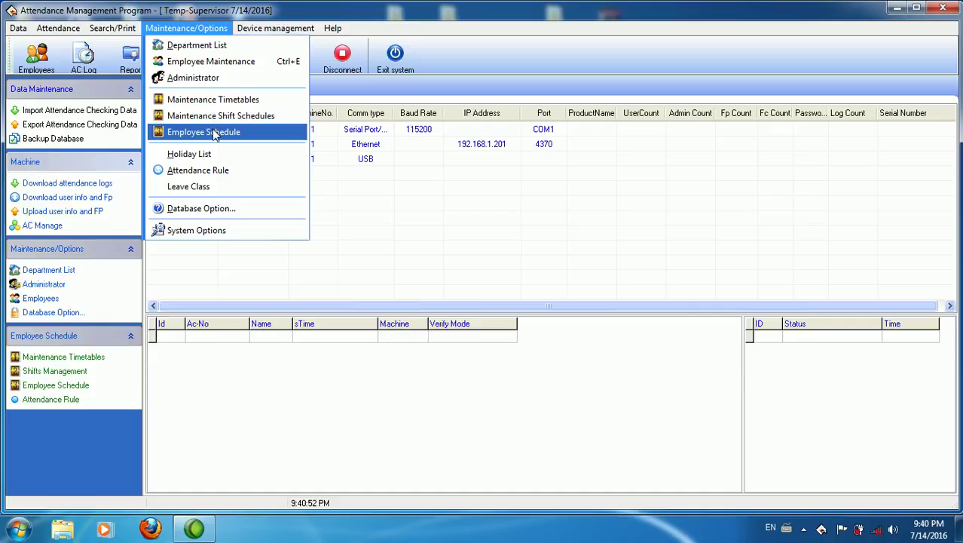
left_click(186, 46)
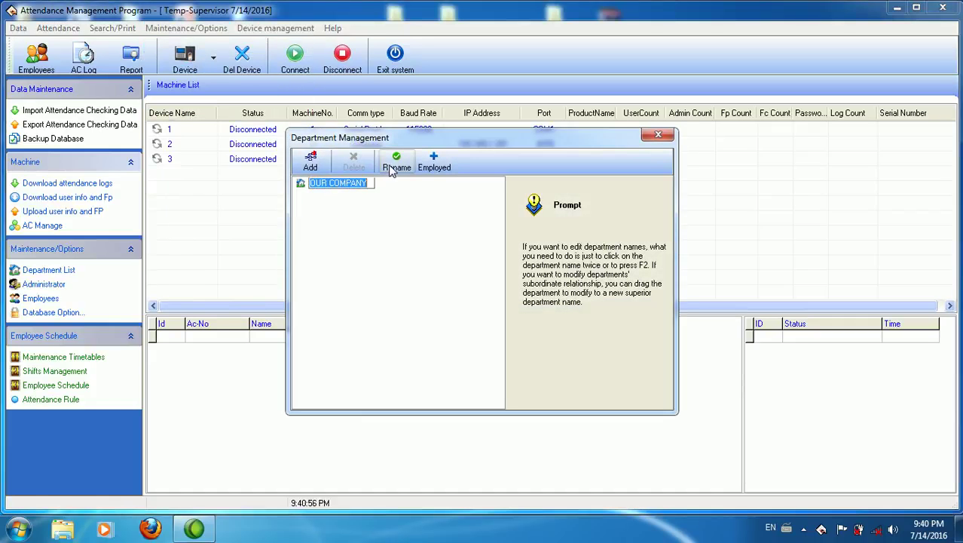
left_click(396, 162)
left_click(373, 182)
left_click_drag(373, 183, 284, 189)
type("KPC")
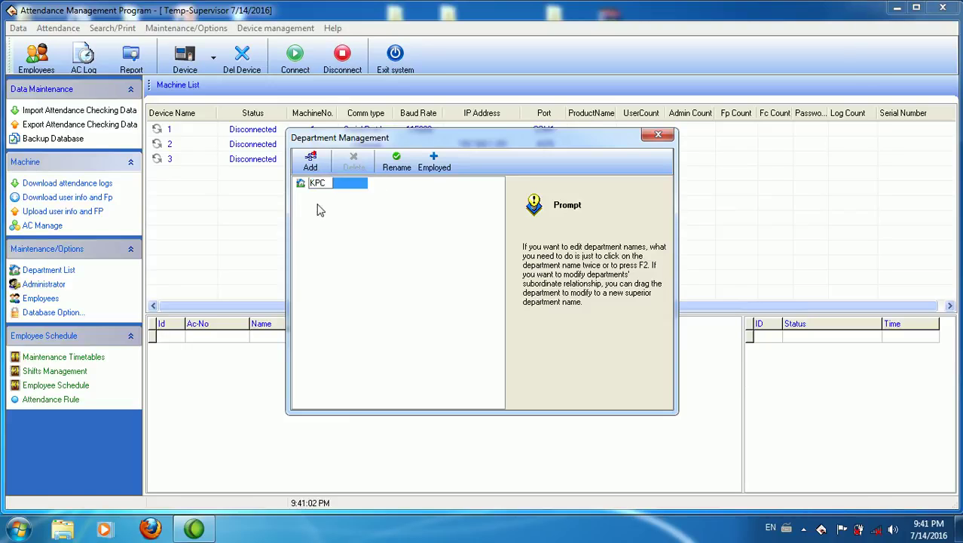
left_click(348, 214)
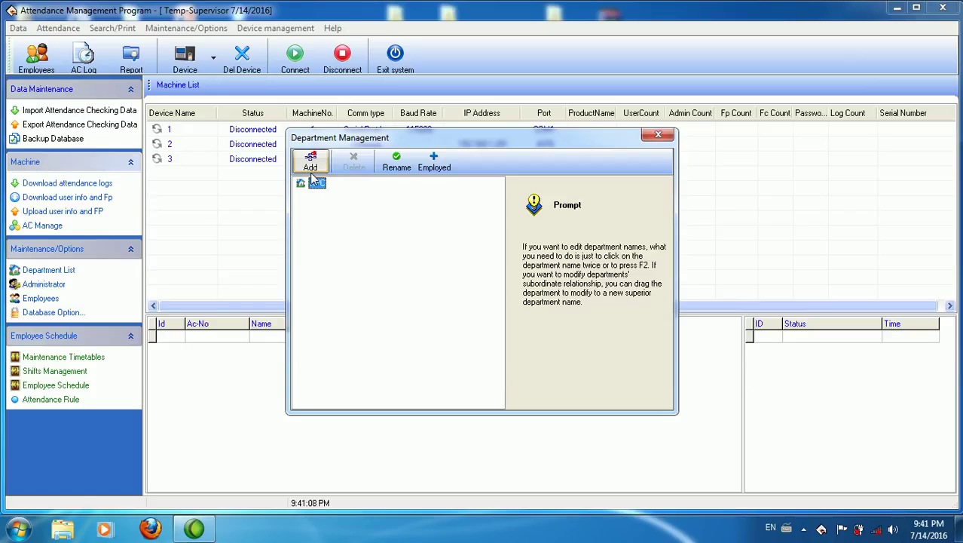
left_click(311, 168)
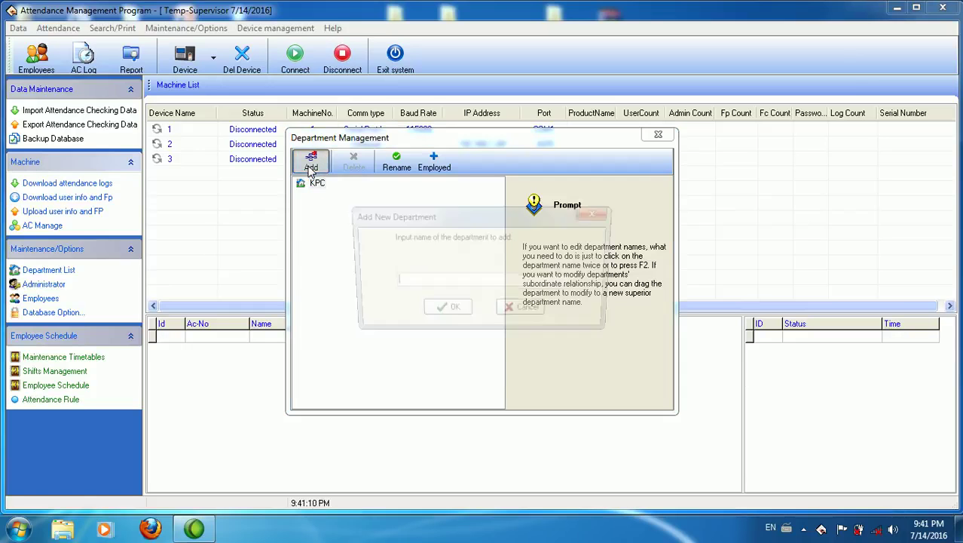
left_click(437, 315)
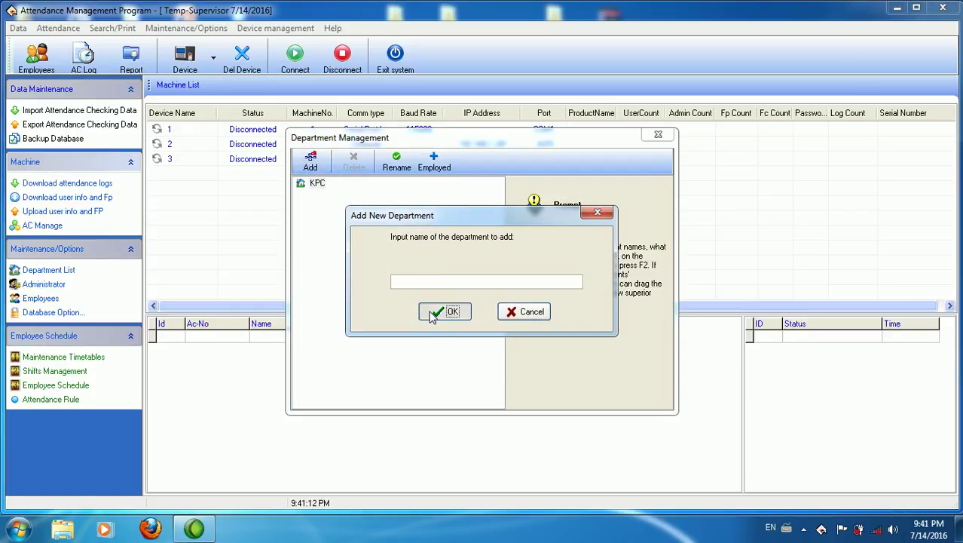
left_click(531, 313)
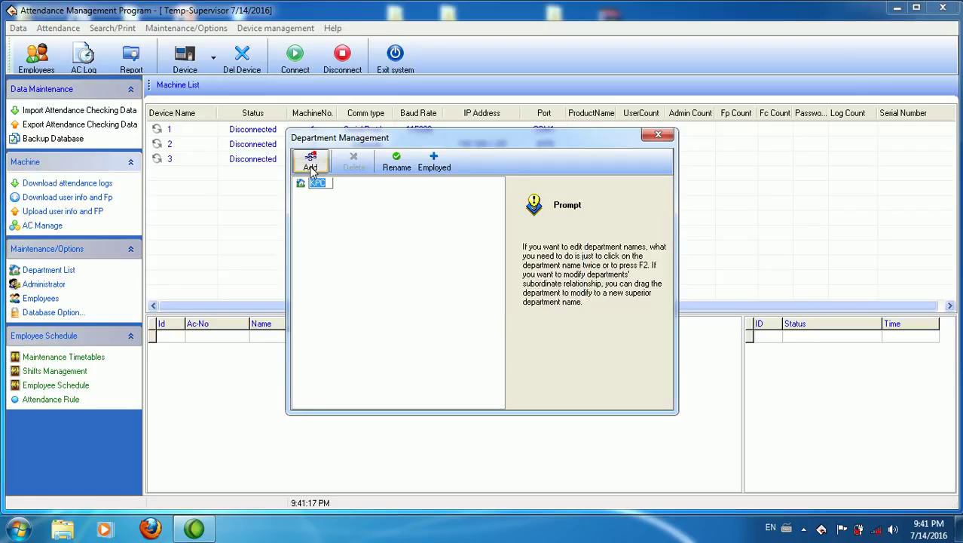
- Add sub-departments named a, b and c under KPC and close the department management window
left_click(300, 187)
left_click(310, 161)
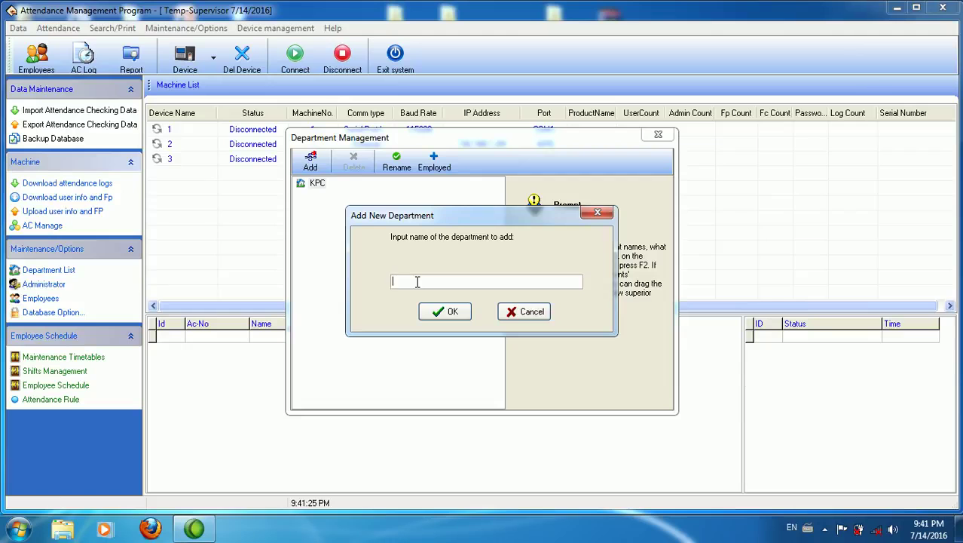
left_click(435, 312)
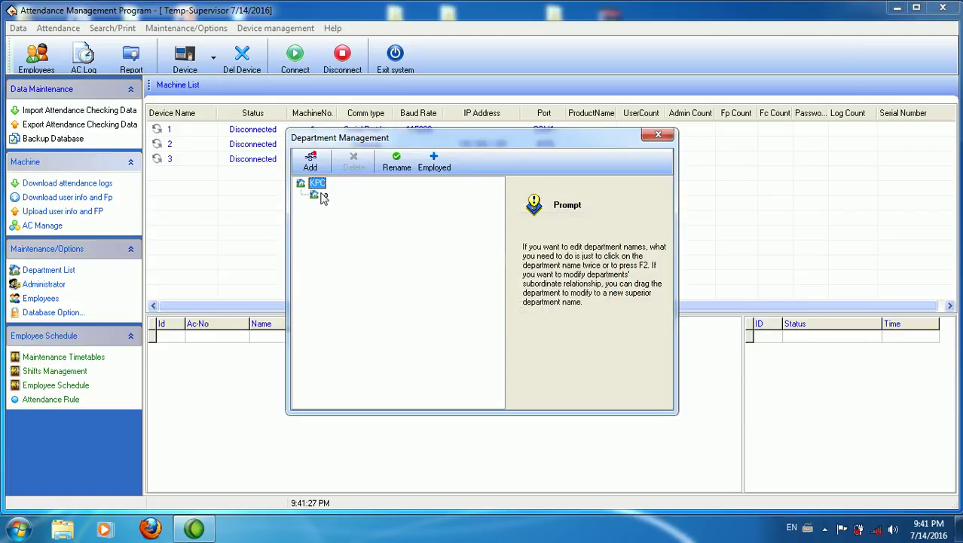
left_click(317, 185)
left_click(304, 167)
type("b")
left_click(448, 310)
left_click(310, 163)
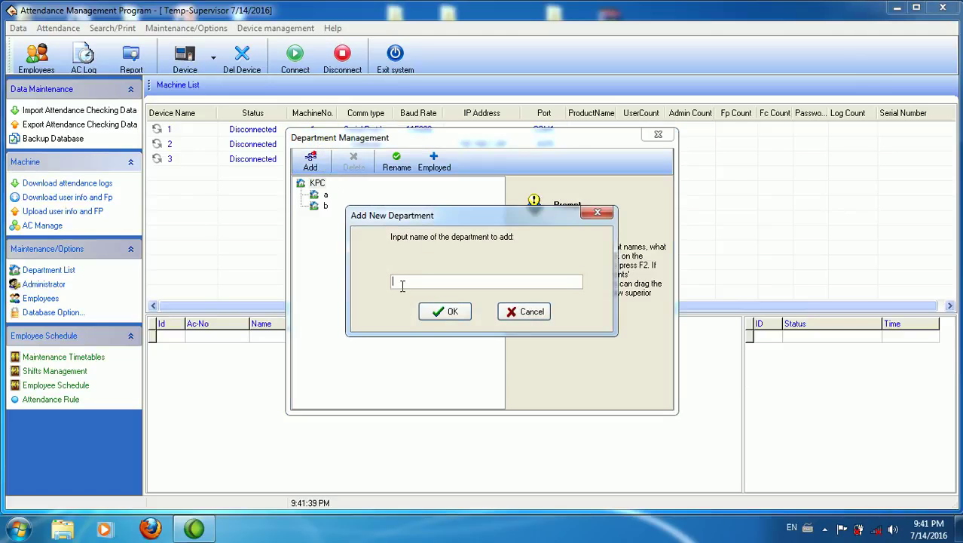
left_click(455, 313)
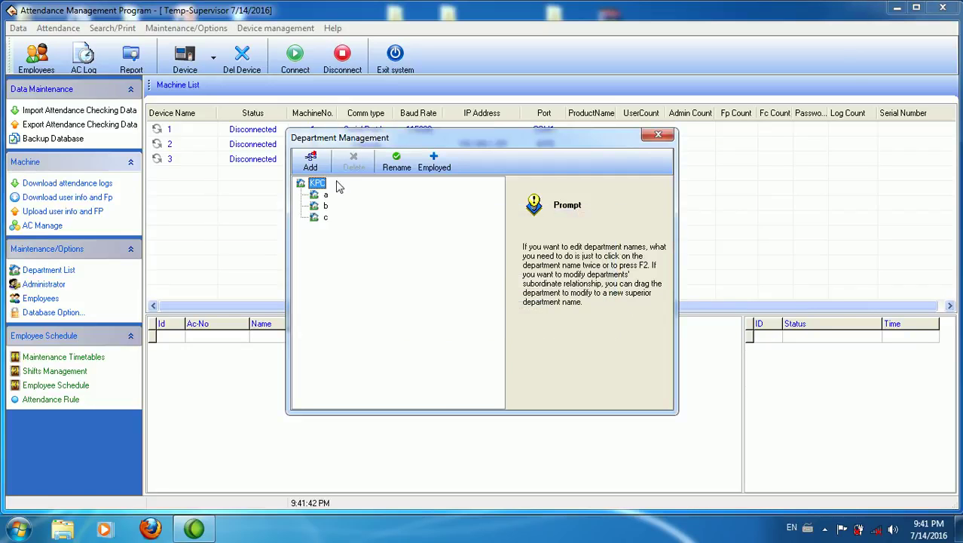
left_click(658, 135)
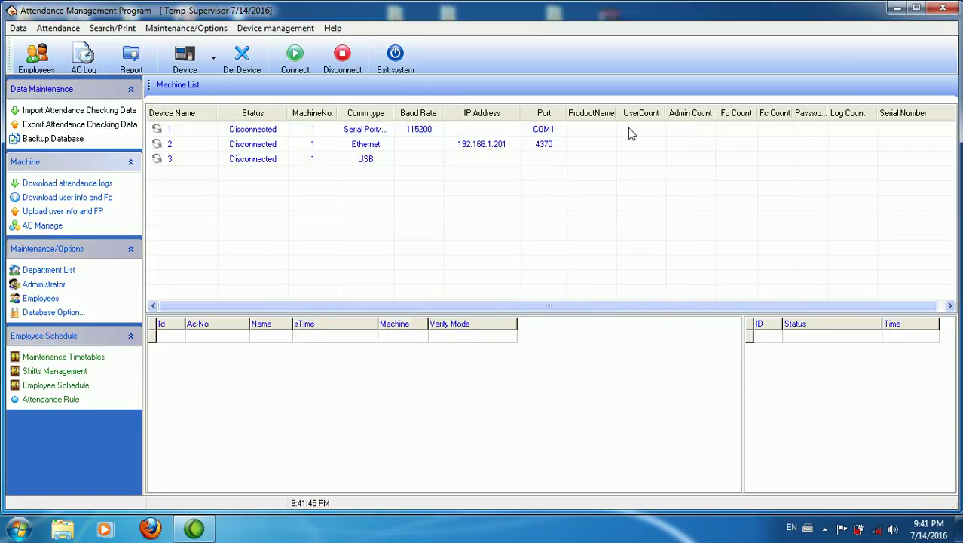
- Open employee maintenance, add an employee to department a with the employee's name and gender Male, and save the record
left_click(202, 28)
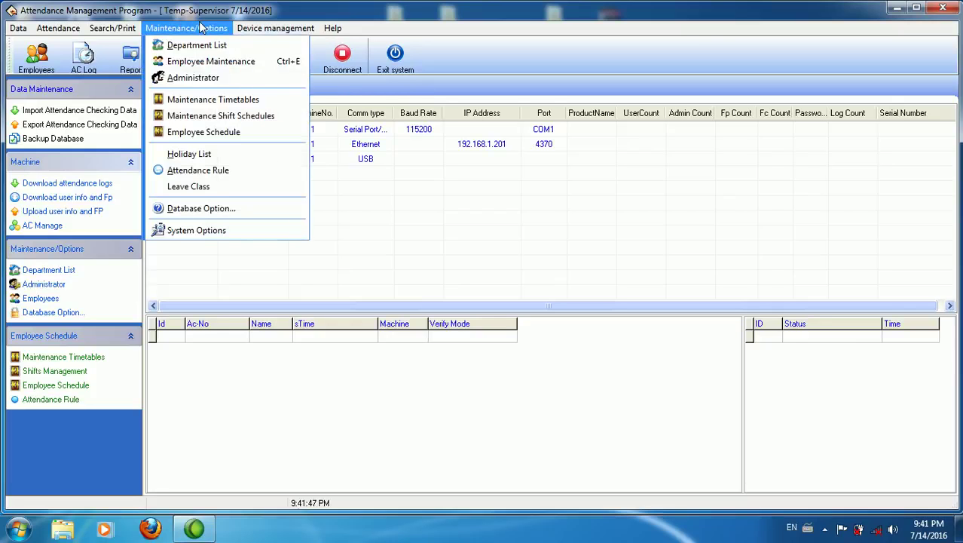
left_click(208, 65)
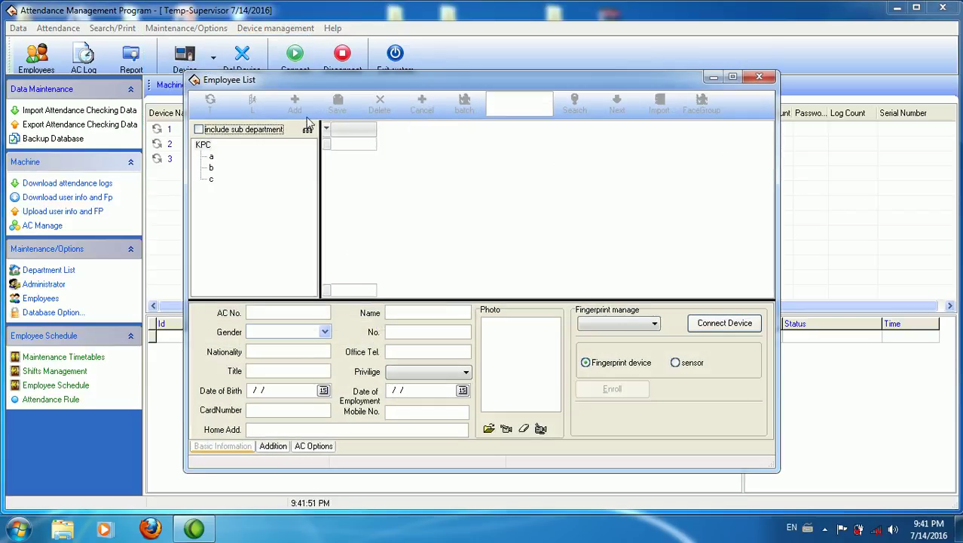
left_click(211, 156)
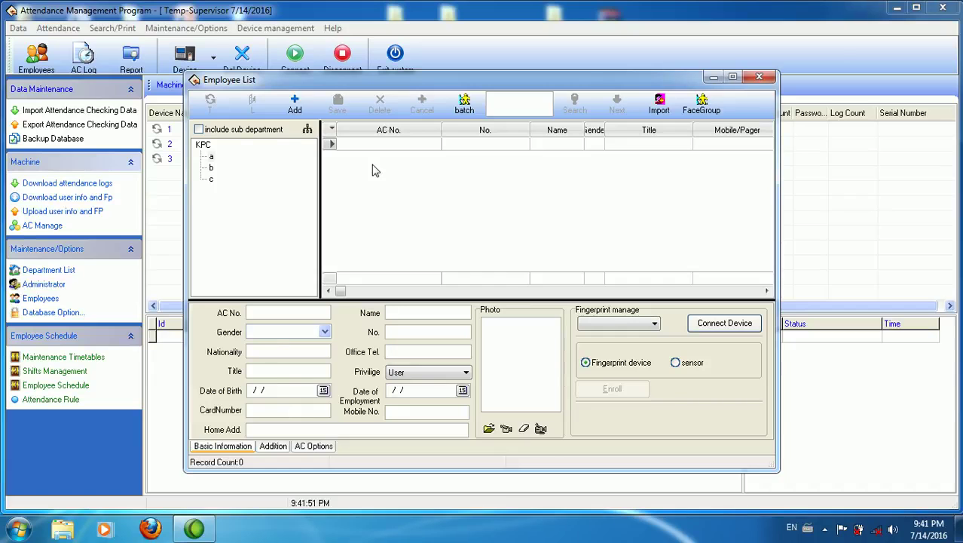
left_click(295, 104)
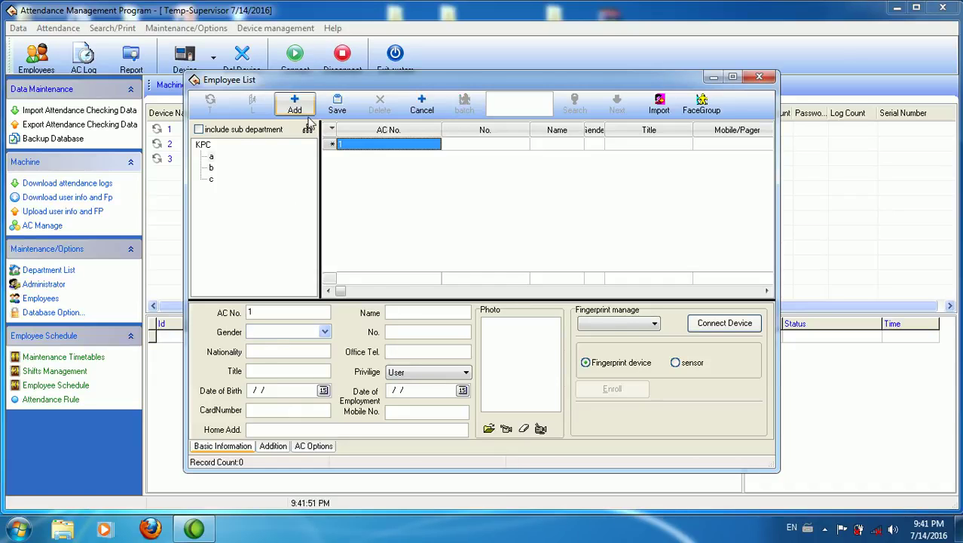
left_click(396, 314)
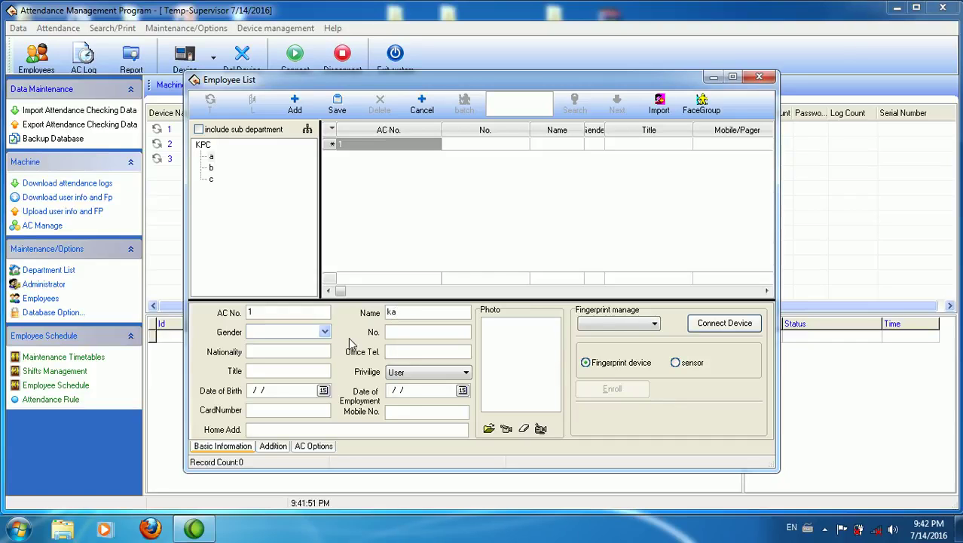
left_click(286, 331)
left_click(281, 346)
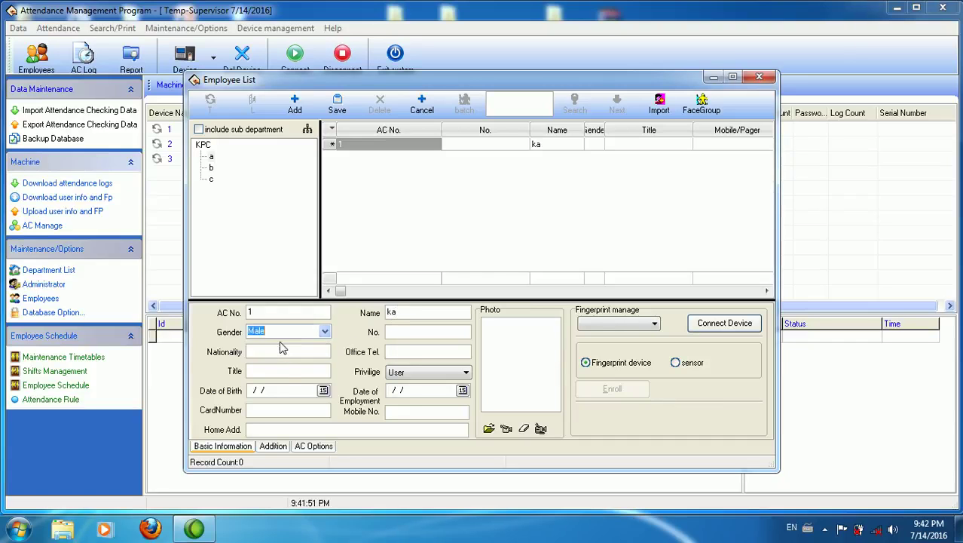
left_click(337, 103)
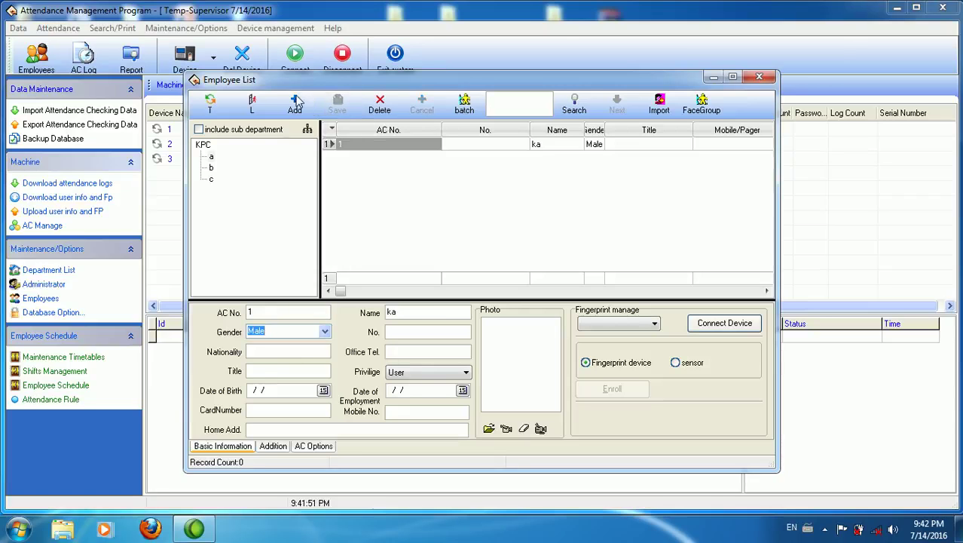
- Add an employee to department b, enter the employee's name and save the record
left_click(212, 168)
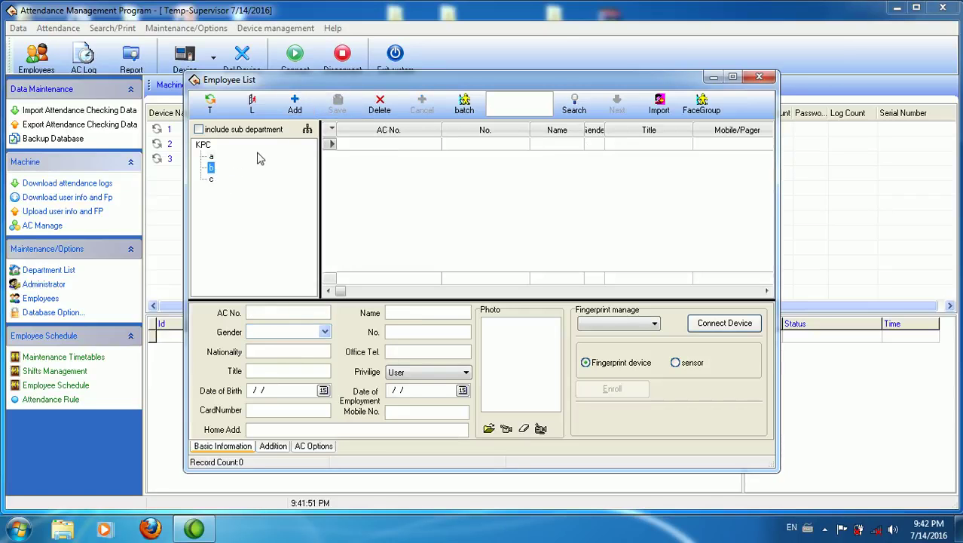
left_click(295, 108)
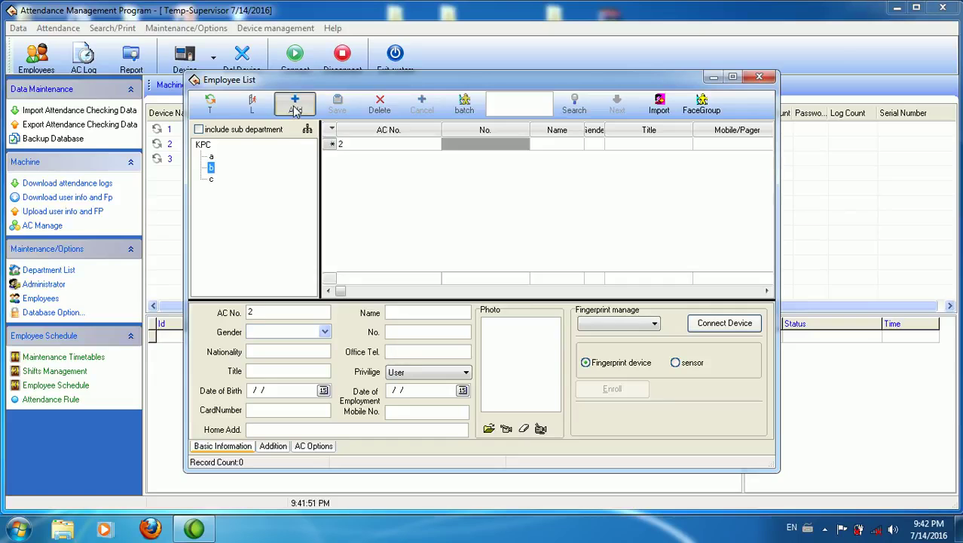
left_click(392, 312)
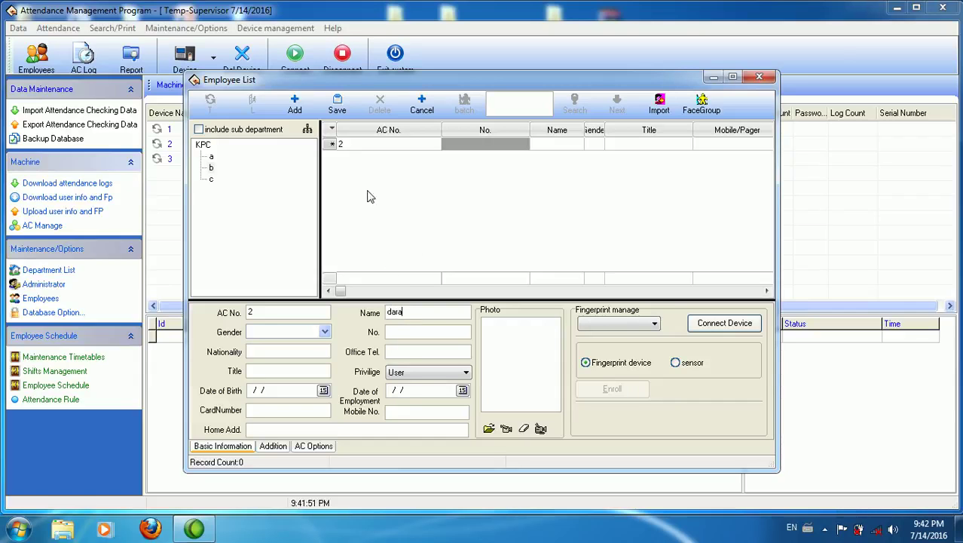
left_click(339, 105)
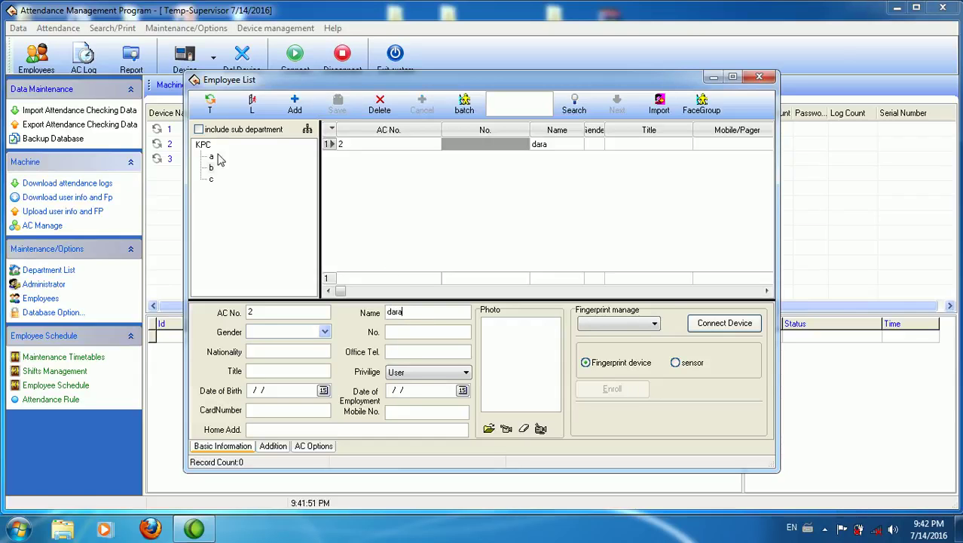
- Add an employee to department c with the employee's name and gender Female, save the record and close the employee list
left_click(211, 184)
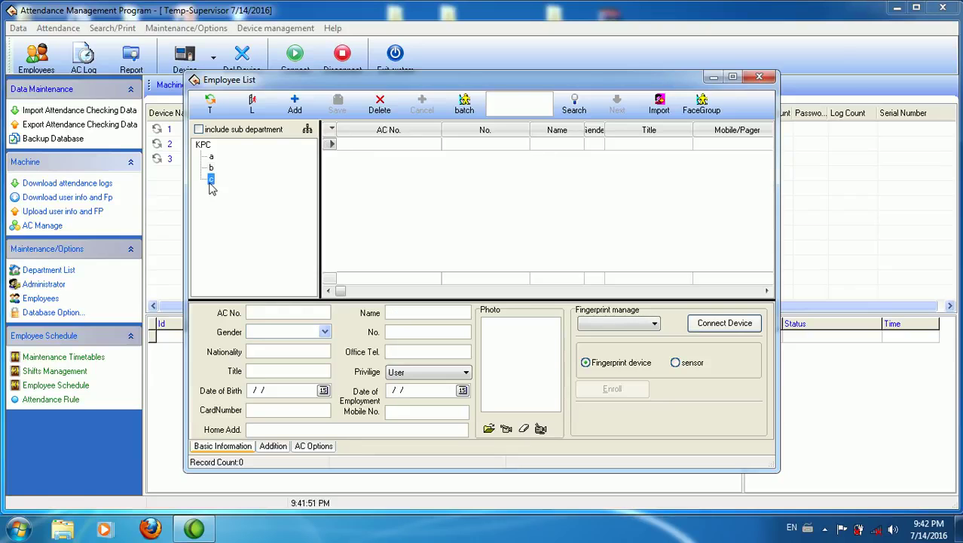
left_click(294, 104)
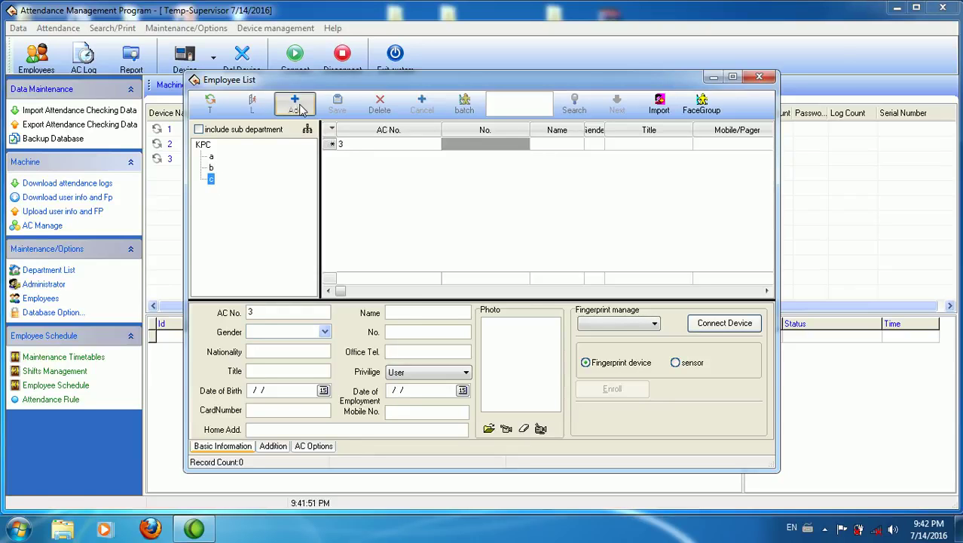
left_click(394, 314)
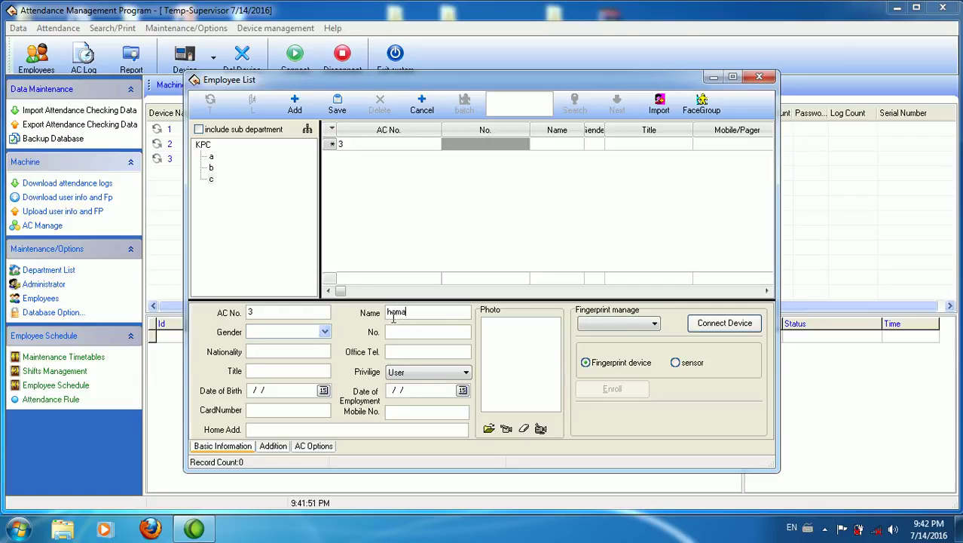
left_click(325, 332)
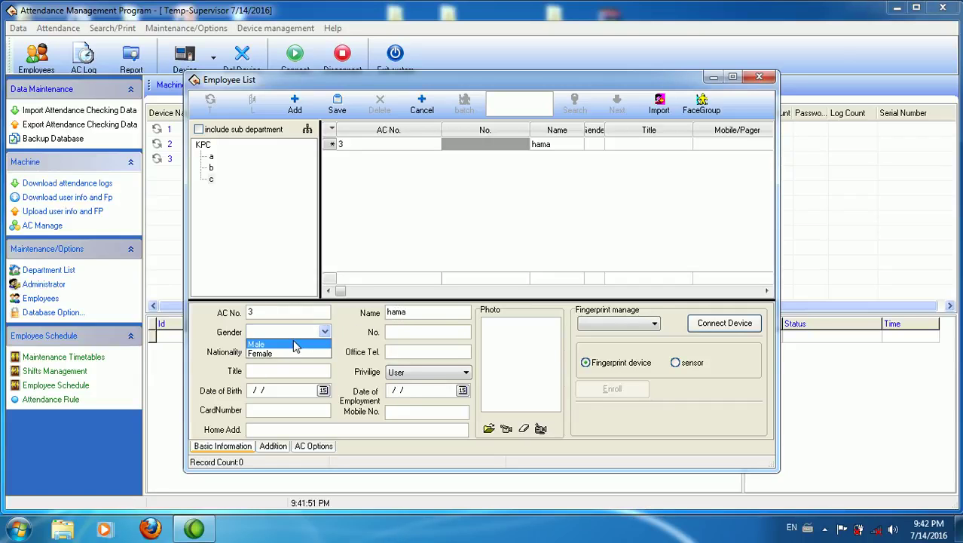
left_click(294, 353)
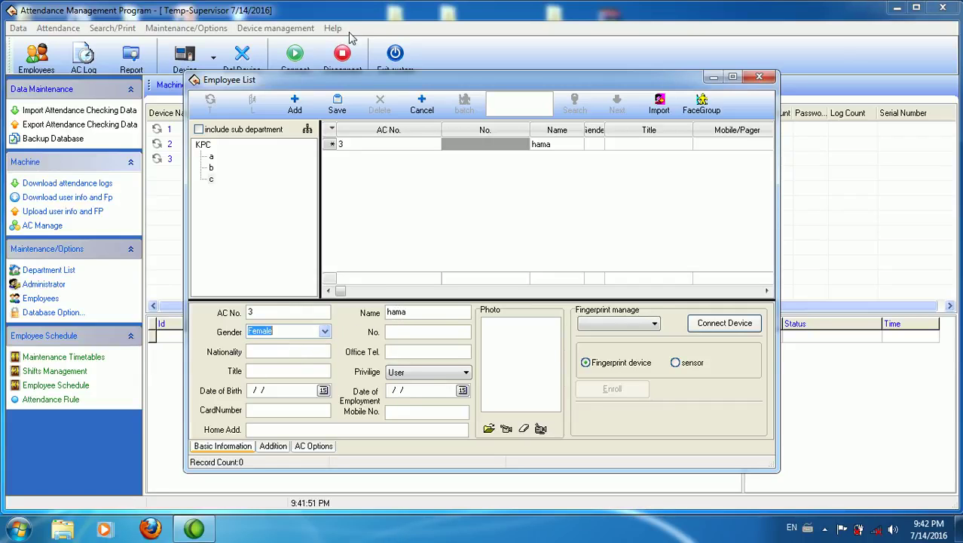
left_click(337, 104)
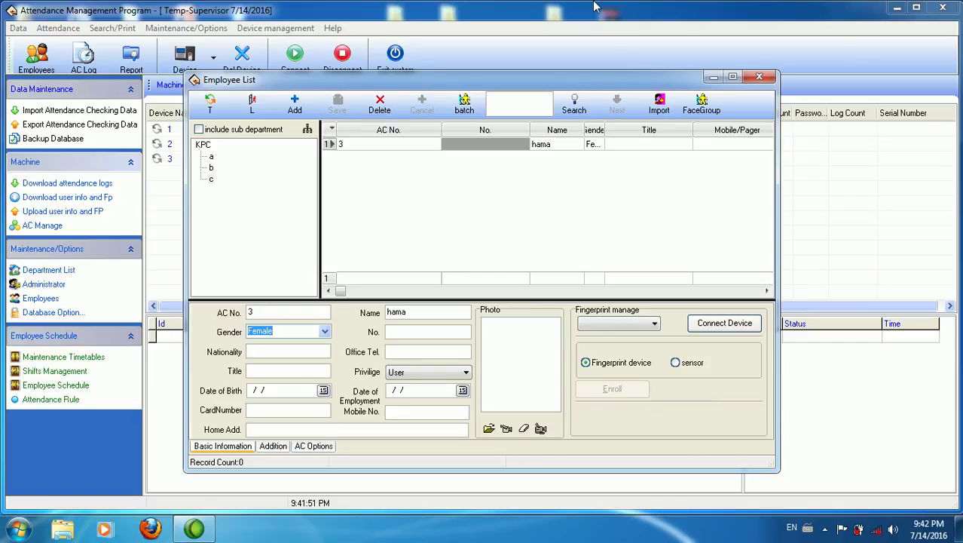
left_click(759, 76)
- Open timetable maintenance, declining the shift schedule prompt, and enter a timetable named morning with on-duty time 08:00 and off-duty time 12:00
left_click(187, 30)
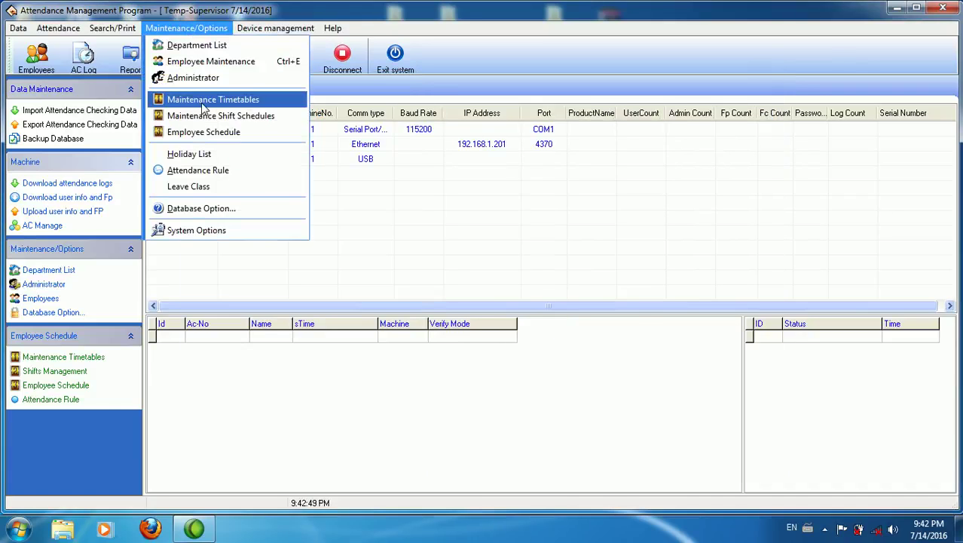
left_click(203, 108)
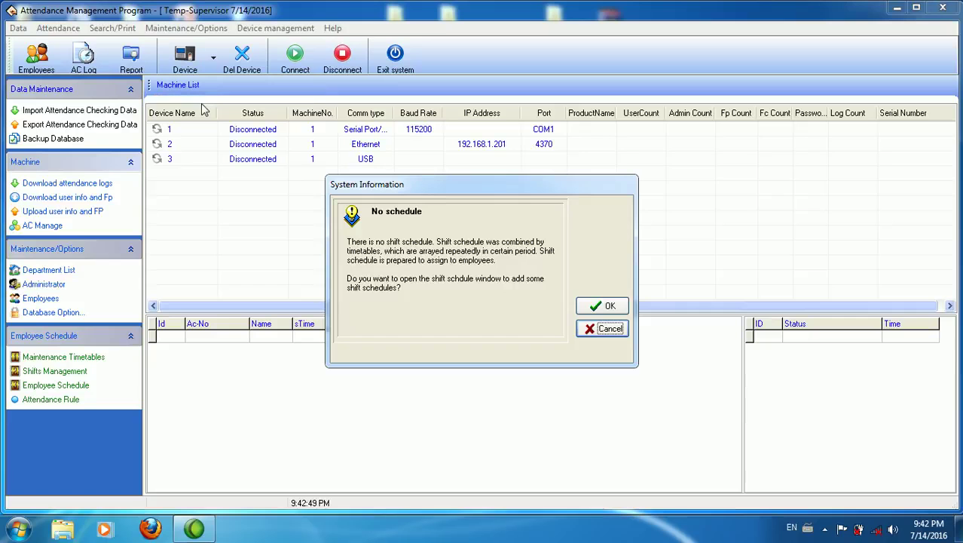
left_click(594, 329)
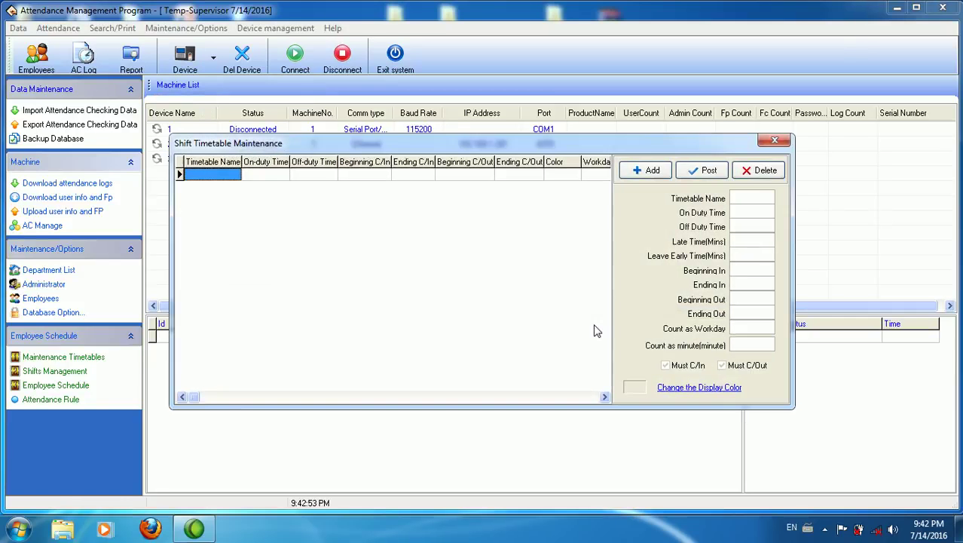
left_click(739, 199)
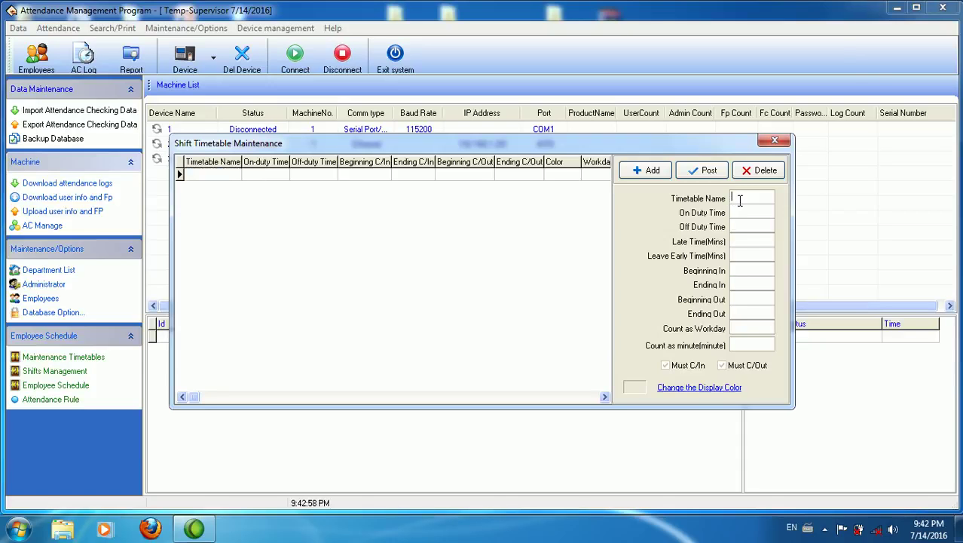
type("morning")
left_click(755, 214)
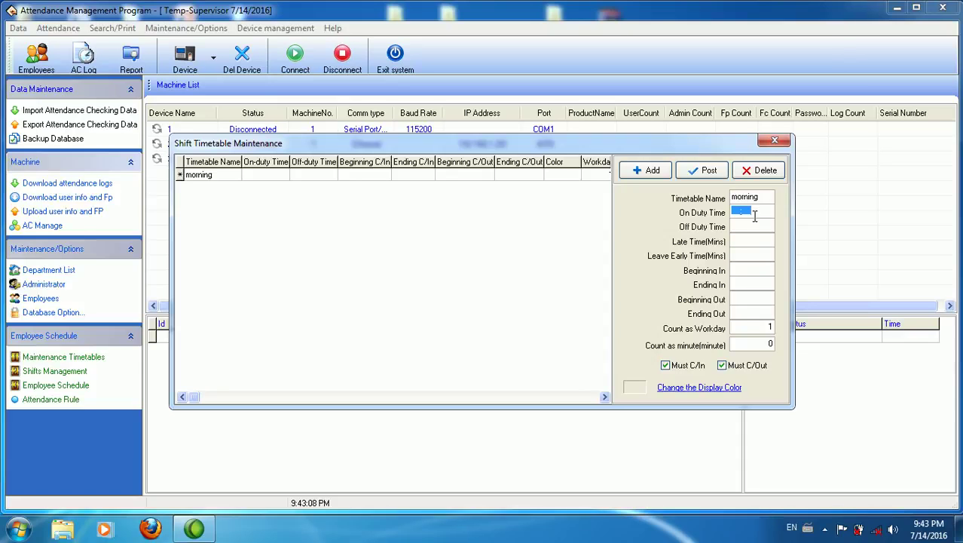
type("08:00")
left_click(750, 228)
type("1200")
- Set both the late time and the leave-early time of the morning timetable to 15 minutes
left_click(747, 240)
type("15")
left_click(743, 257)
type("15")
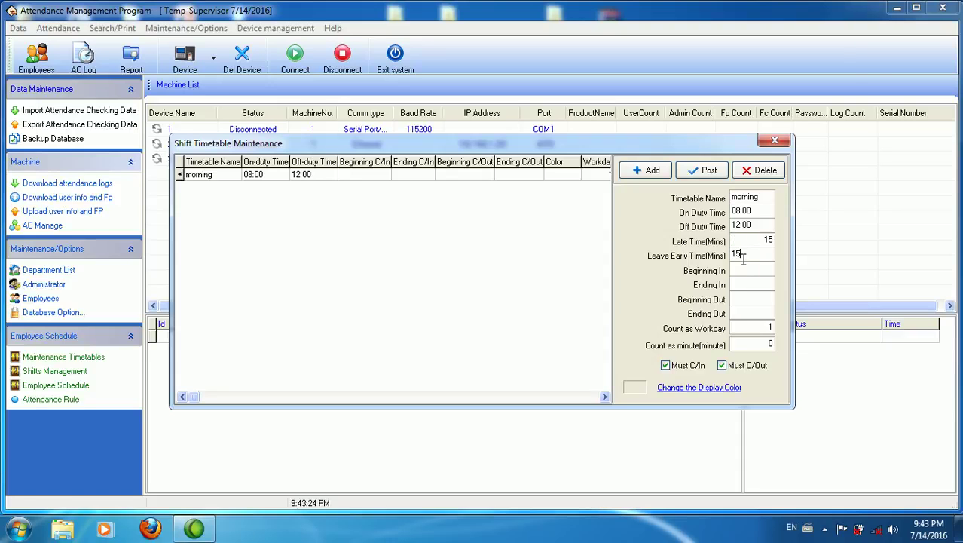
left_click(490, 280)
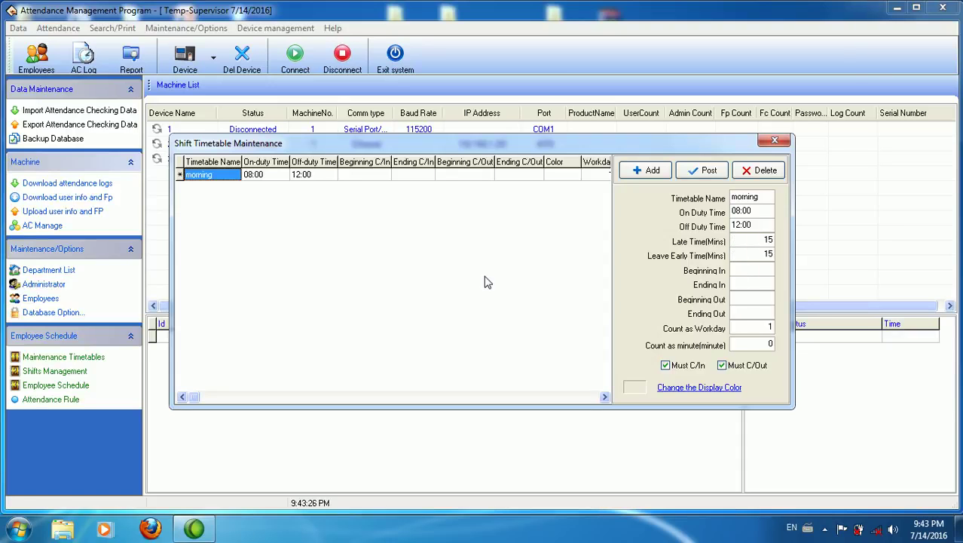
- Set the morning timetable's check-in window to begin at 07:30 and end at 08:30
left_click(736, 271)
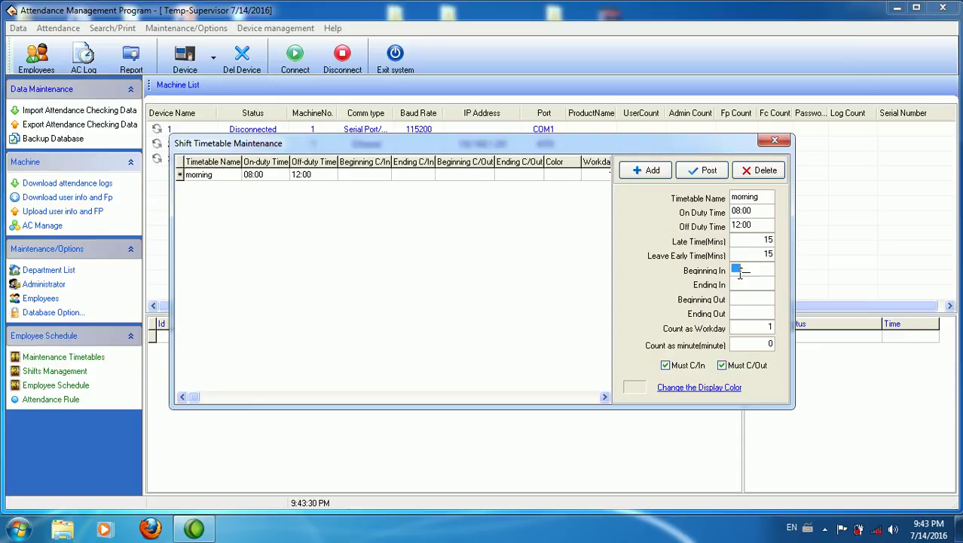
type("7")
key("BackSpace")
type("07:30")
left_click(739, 283)
type("030")
left_click(743, 301)
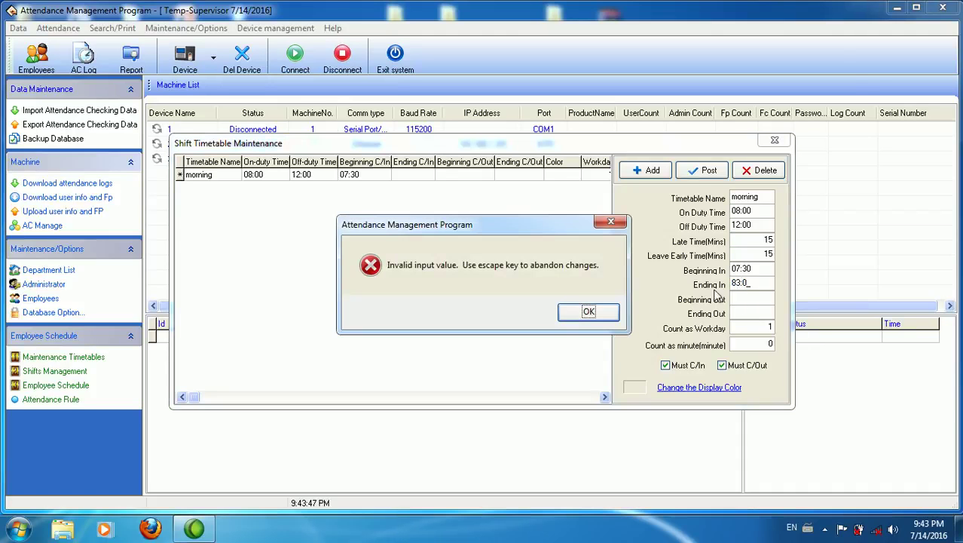
left_click(585, 310)
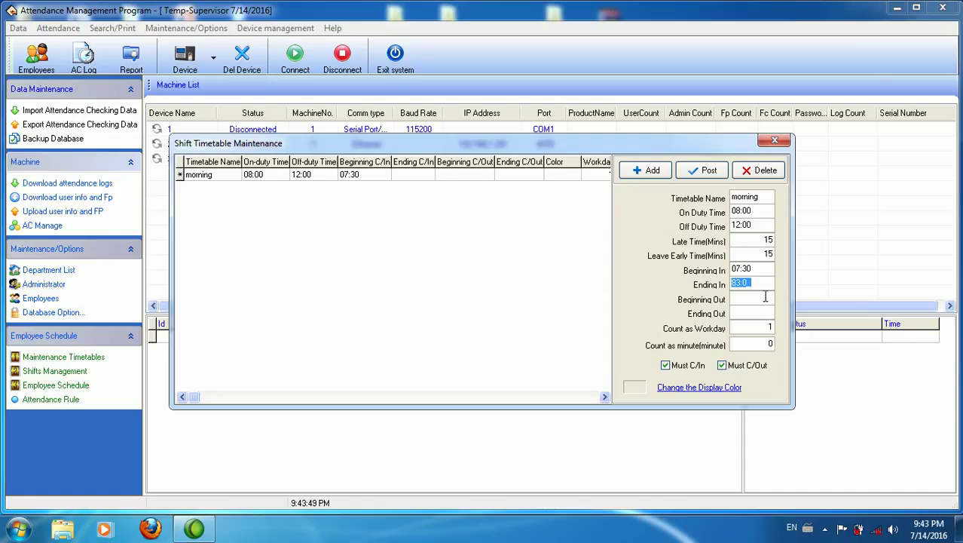
type("08:30")
- Set the morning timetable's check-out window to begin at 11:30 and end at 12:30
left_click(760, 301)
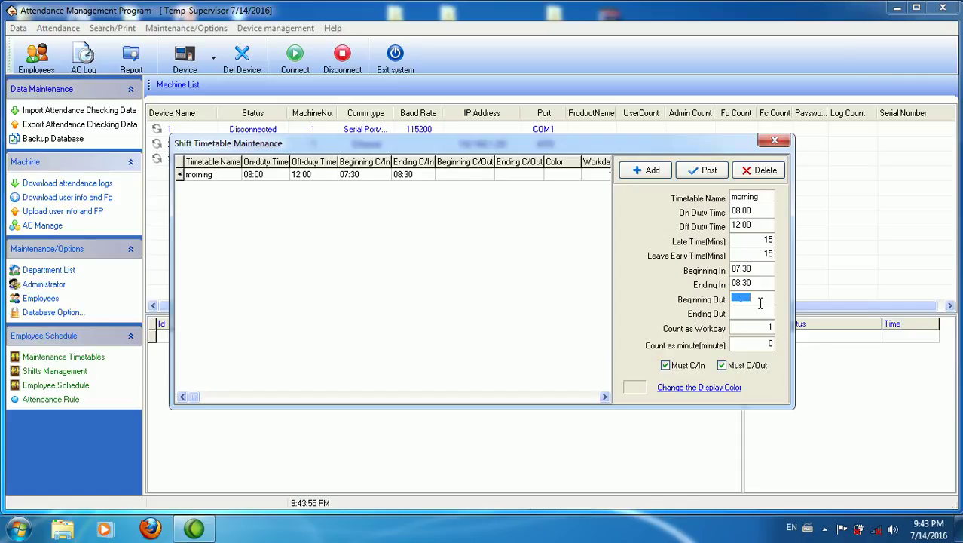
type("11:30")
left_click(755, 314)
type("1230")
- Count the morning timetable as 0.5 workday and save it
left_click(751, 329)
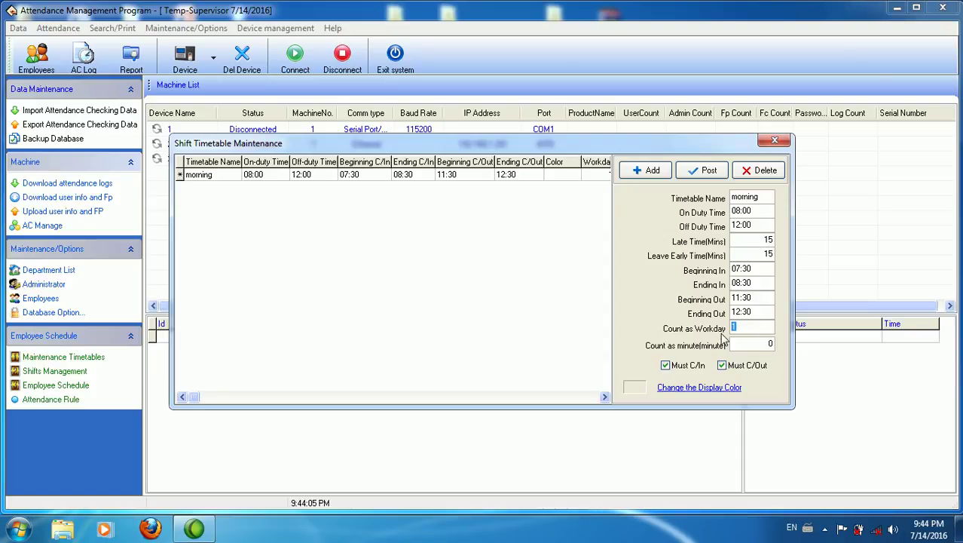
type("0.5")
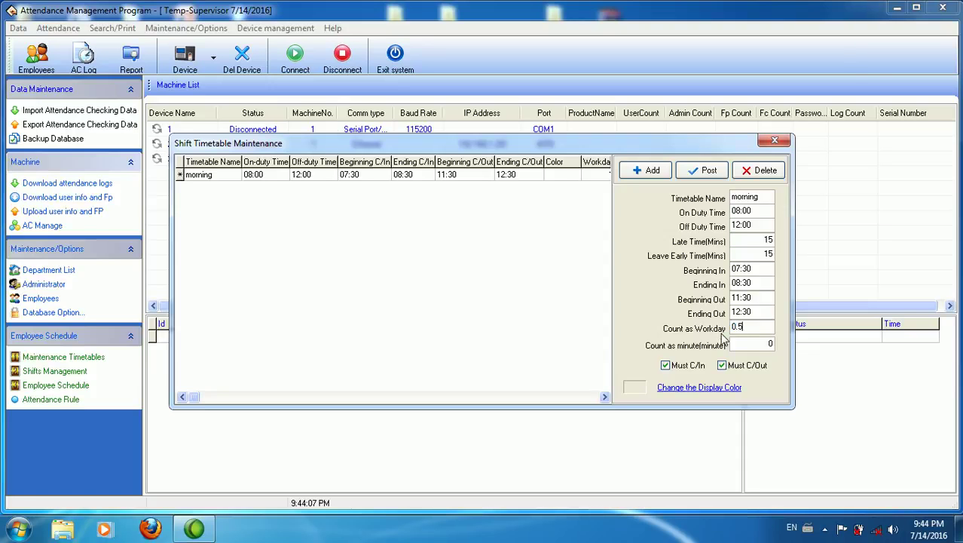
left_click(703, 170)
- Add a second timetable named afternoon
left_click(660, 171)
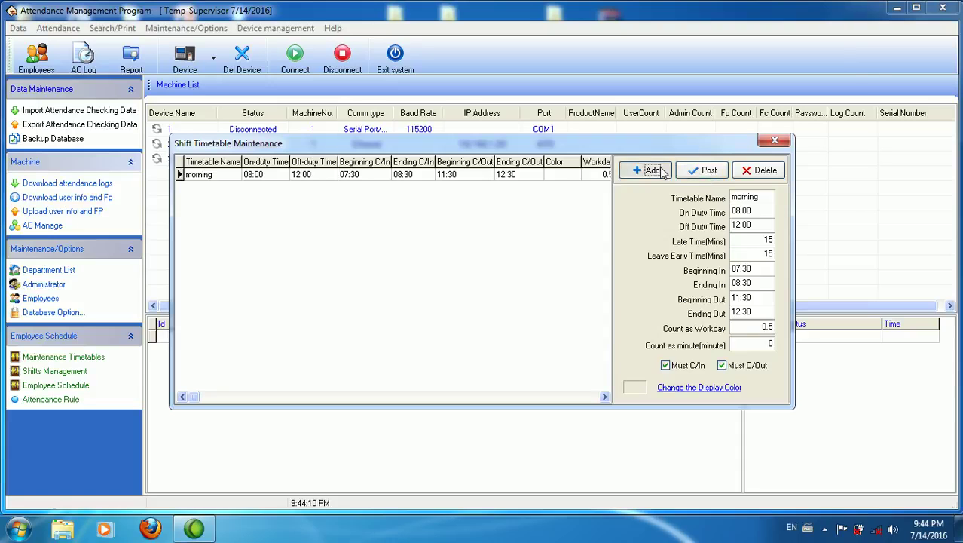
left_click(740, 200)
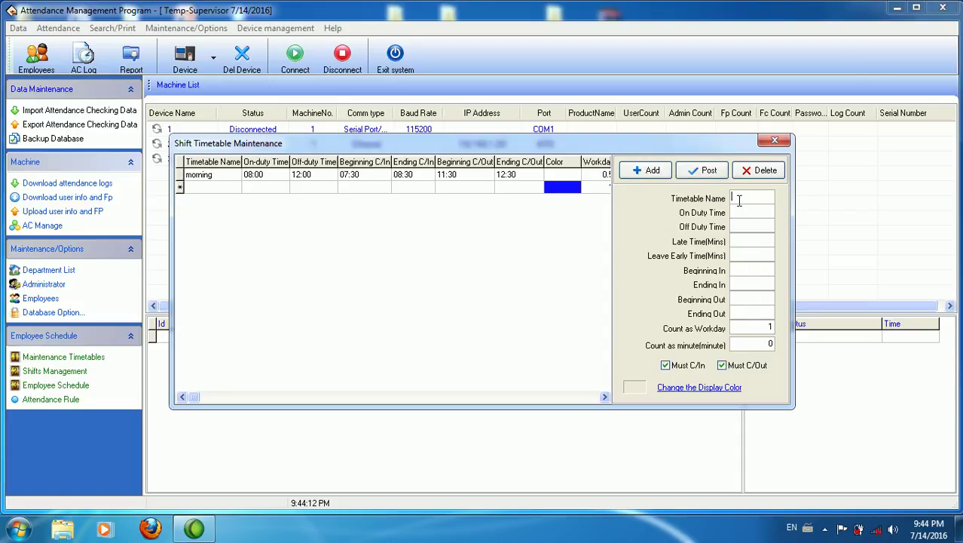
type("after")
key("BackSpace")
key("BackSpace")
type("ernoon")
- Set the afternoon timetable's on-duty time to 13:30 and its off-duty time to 17:30
left_click(740, 212)
type("1")
type("2:30")
left_click_drag(754, 210, 722, 216)
type("13:30")
left_click(740, 226)
type("17:30")
- Set both the late time and the leave-early time of the afternoon timetable to 15 minutes
left_click(739, 241)
type("15")
left_click(742, 256)
type("15")
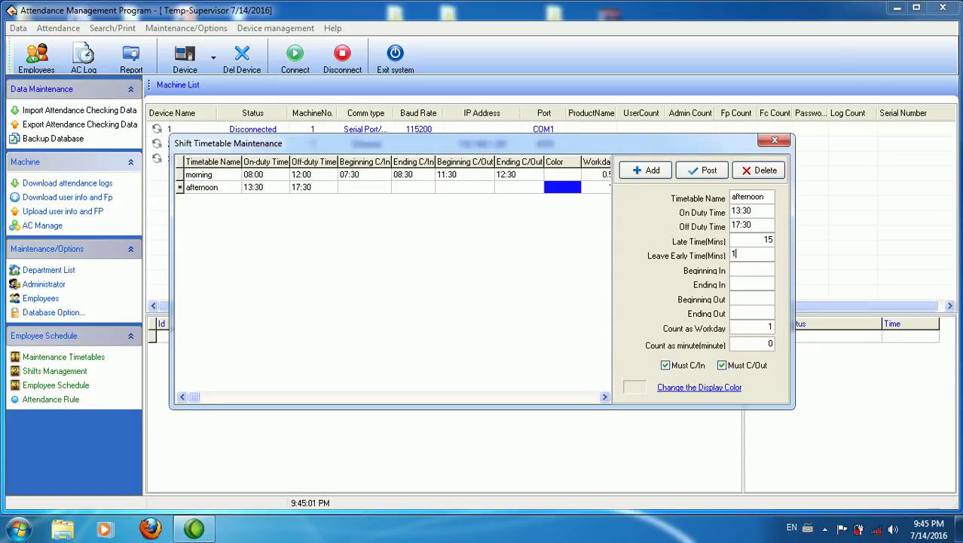
- Set the afternoon timetable's check-in window to begin at 13:00 and end at 14:00
left_click(742, 270)
type("12")
key("BackSpace")
key("BackSpace")
type("1300")
left_click(741, 284)
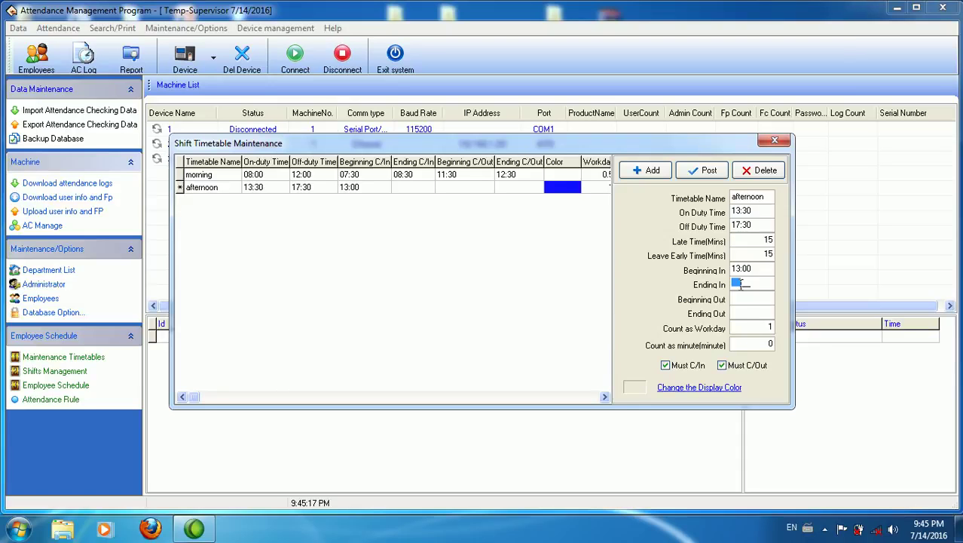
type("14:00")
- Set the afternoon timetable's check-out window to begin at 16:30 and end at 18:00
left_click(743, 299)
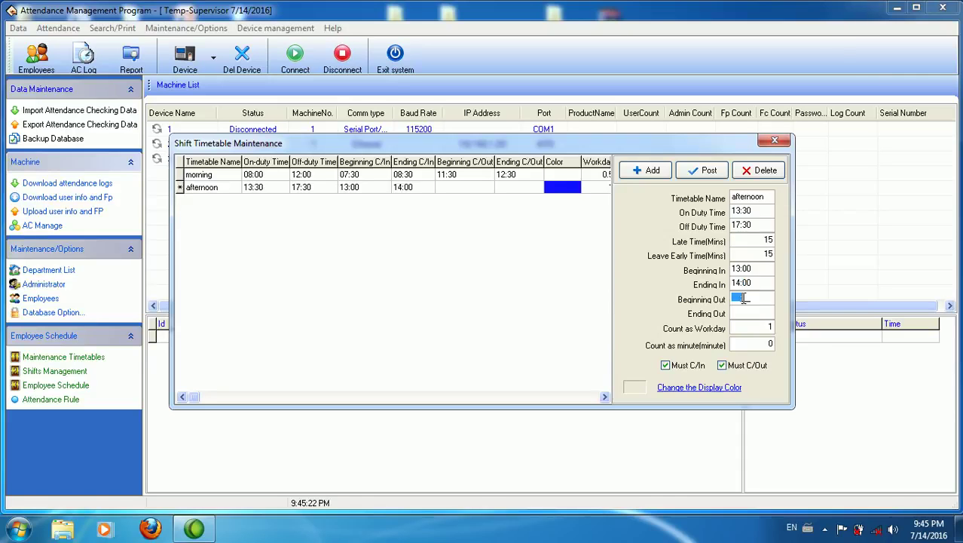
type("16:30")
left_click(746, 312)
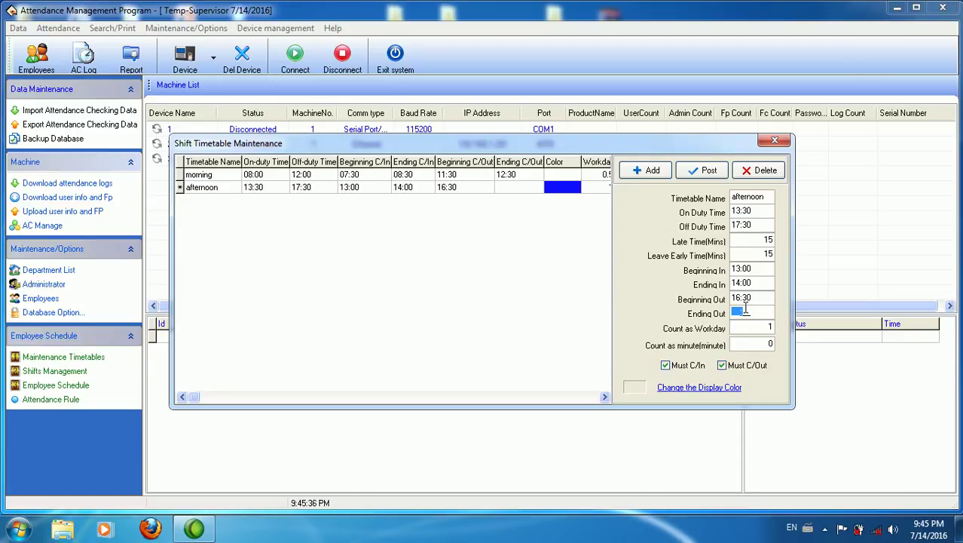
type("18:00")
- Count the afternoon timetable as 0.5 workday, save it and close timetable maintenance
left_click(757, 328)
key("BackSpace")
type("0.5")
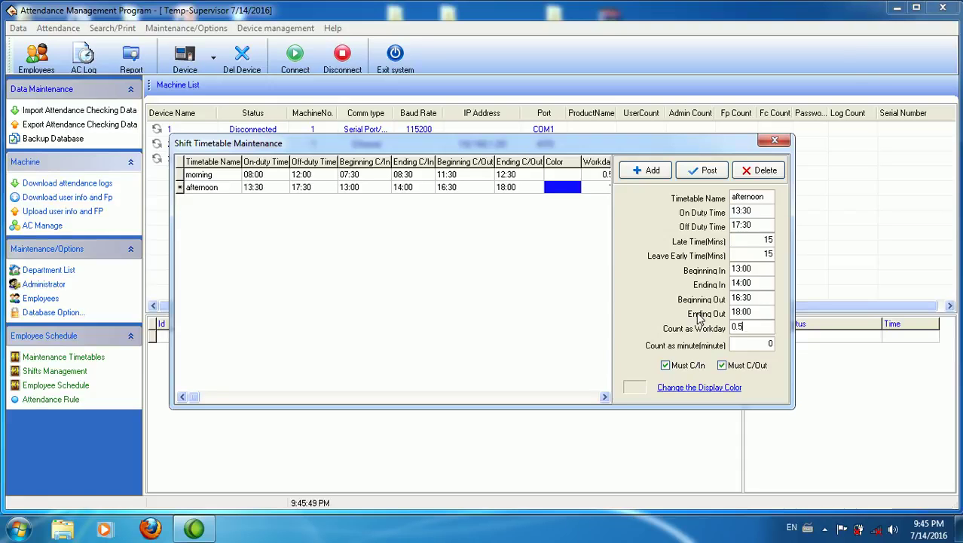
left_click(705, 170)
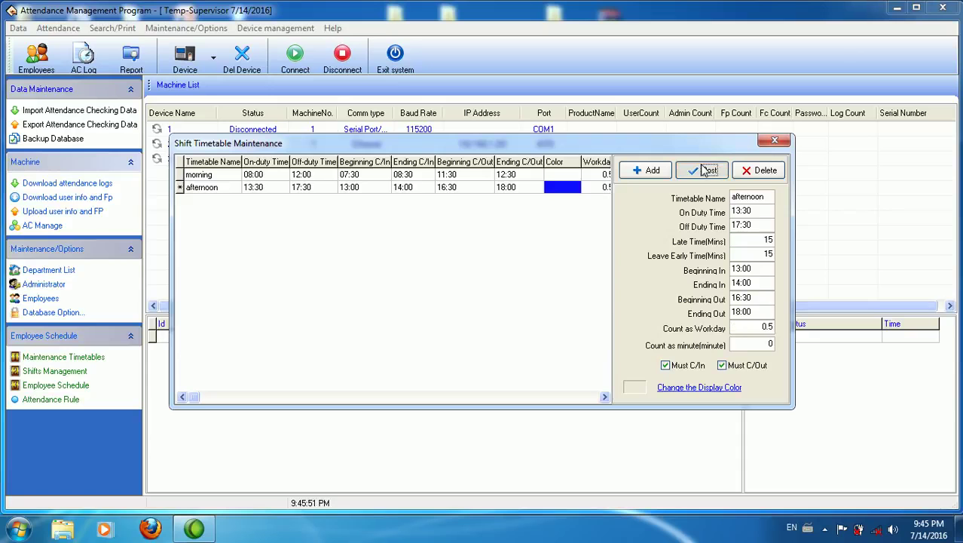
left_click(774, 141)
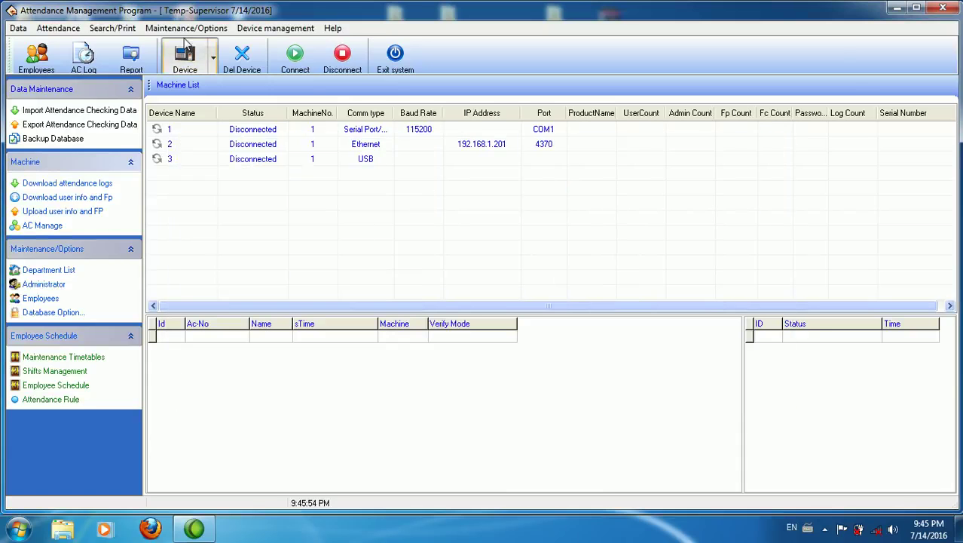
- Open shift schedule maintenance, add a shift named mon-sun and save it
left_click(185, 28)
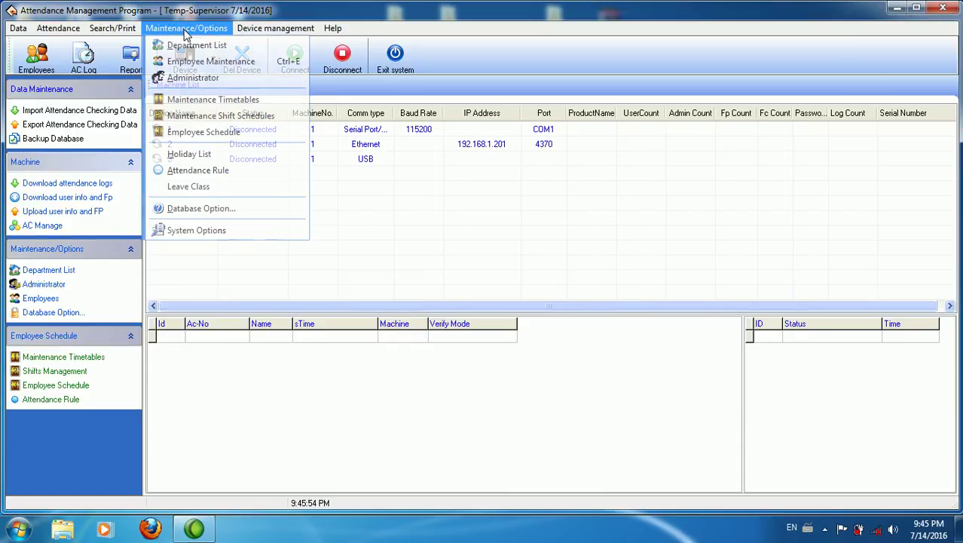
left_click(197, 117)
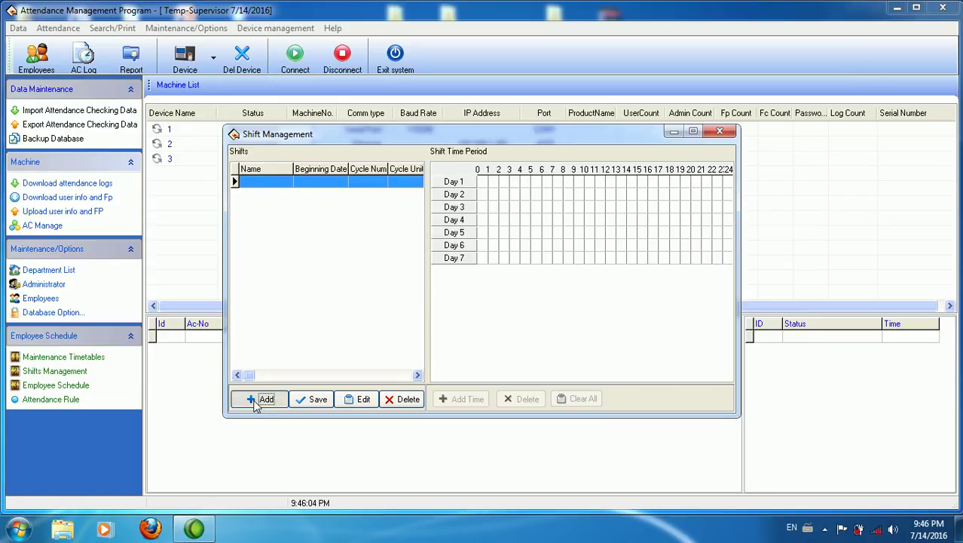
left_click(249, 181)
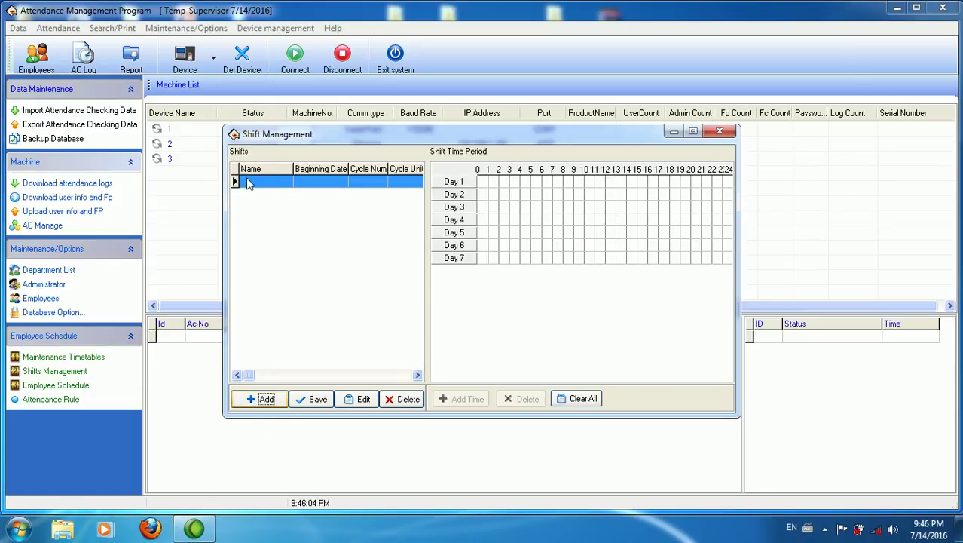
left_click(255, 182)
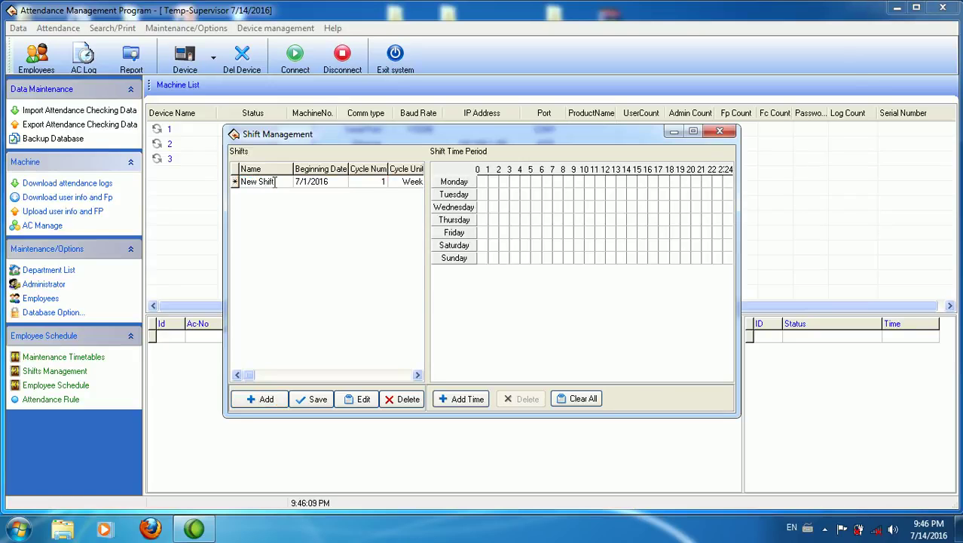
left_click(271, 182)
type("mon-sun")
left_click(313, 400)
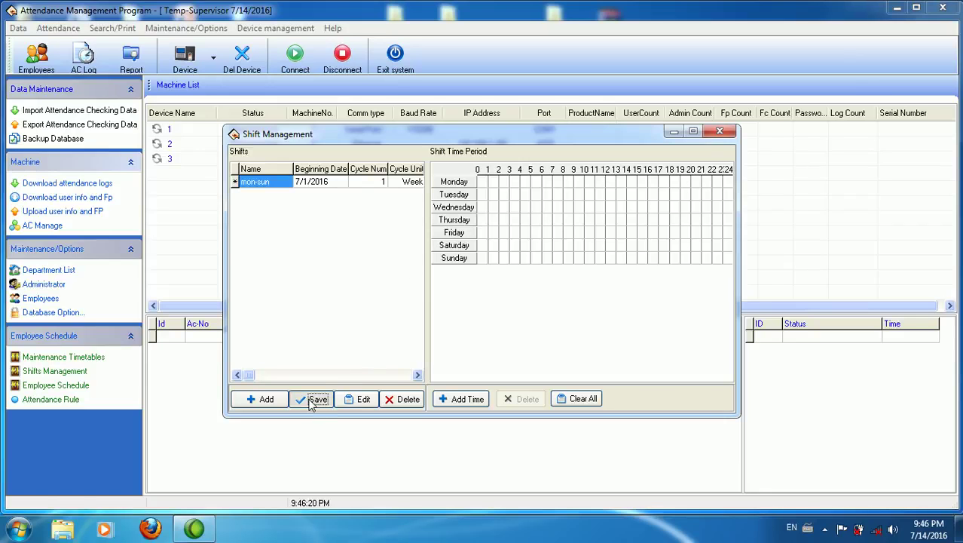
- Add the morning and afternoon time periods to the mon-sun shift for Monday through Sunday, save it and close shift management
left_click(460, 402)
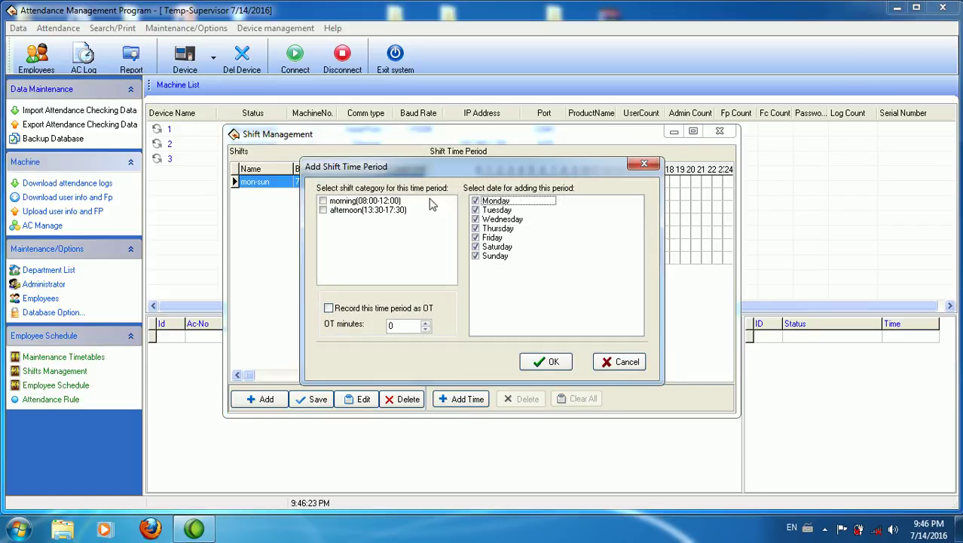
left_click(323, 201)
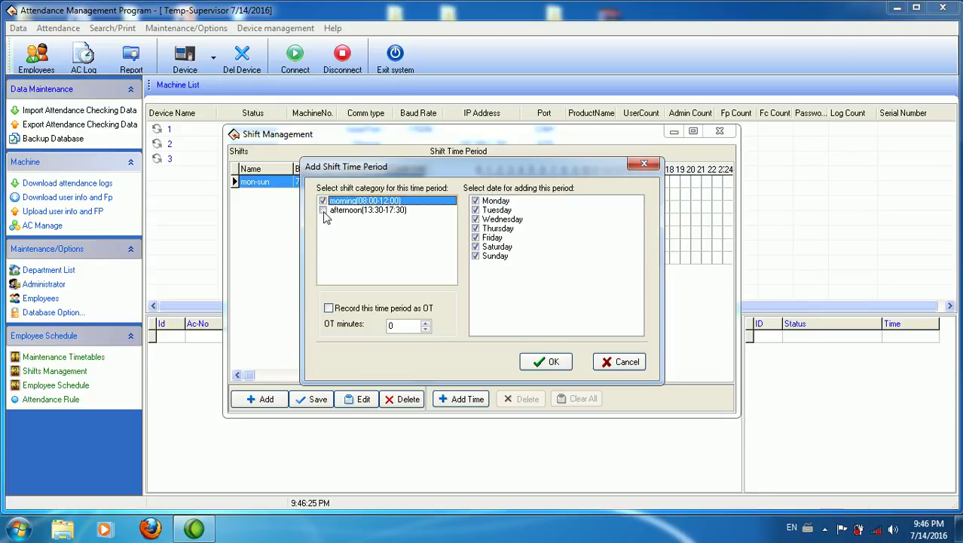
left_click(323, 210)
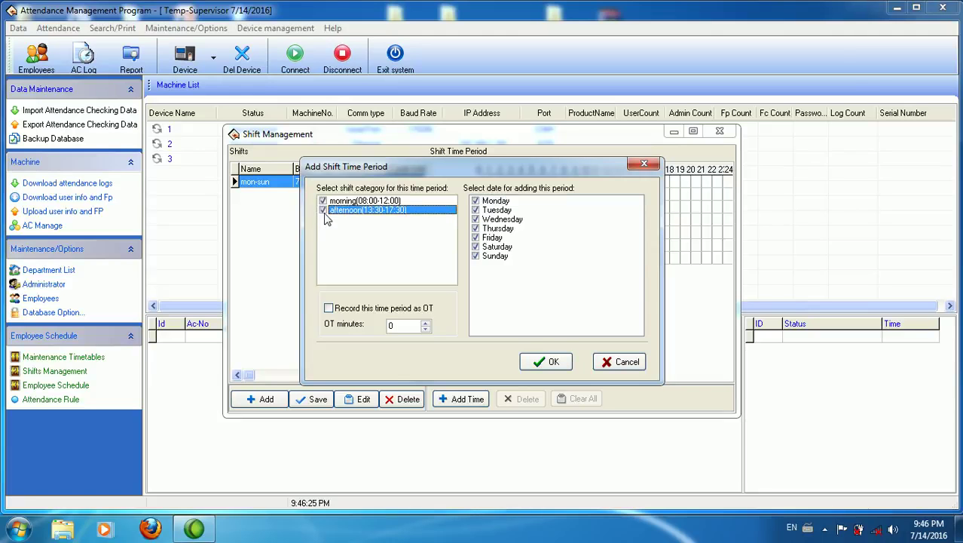
left_click(549, 361)
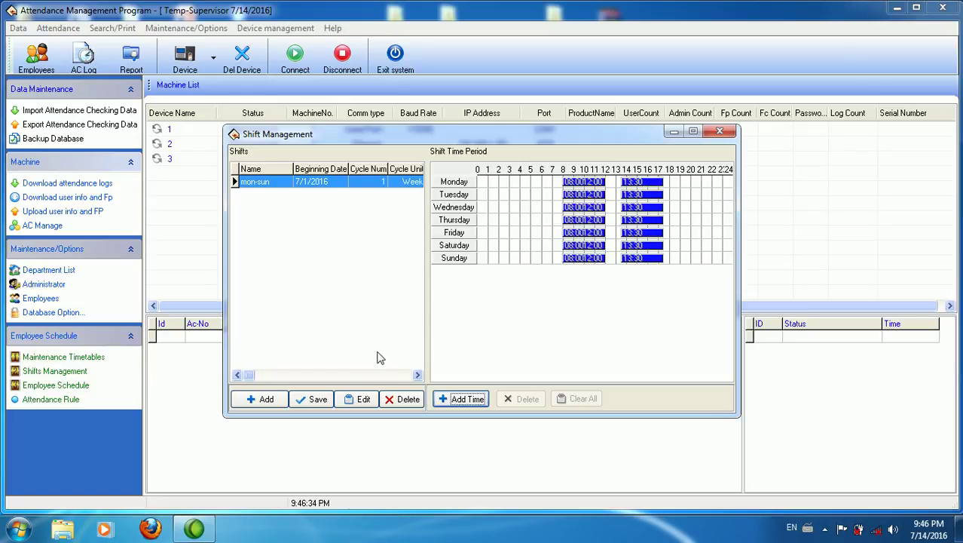
left_click(322, 402)
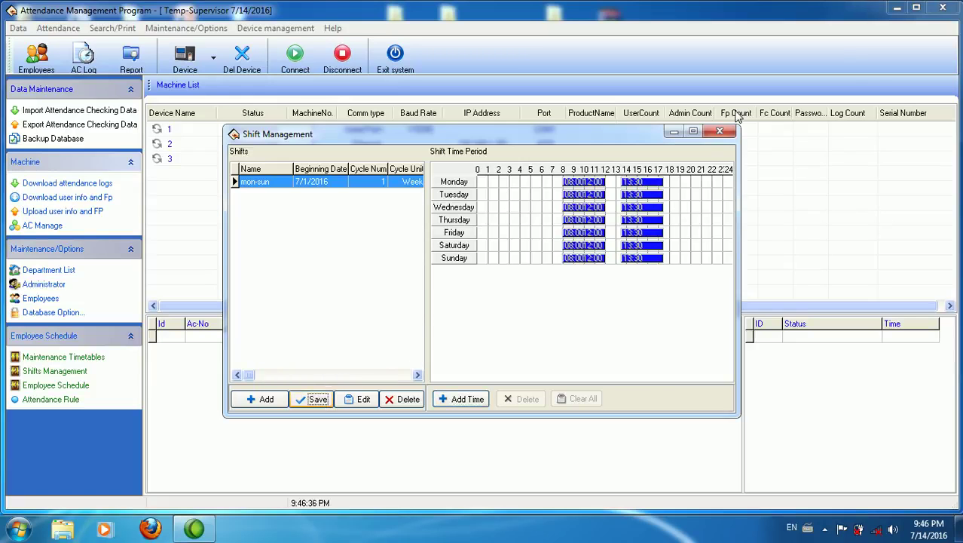
left_click(723, 133)
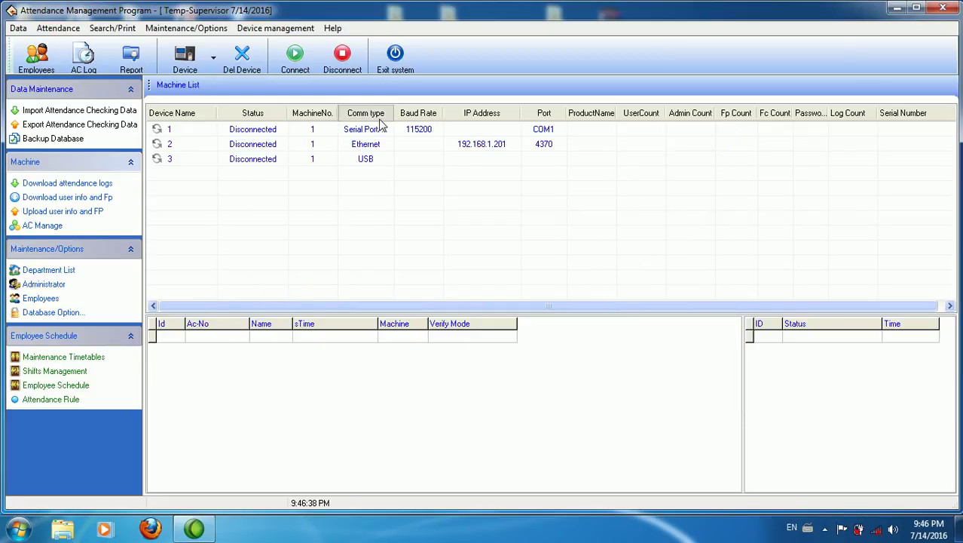
- Open the employee schedule and start assigning a shift schedule to the employee in department a
left_click(200, 31)
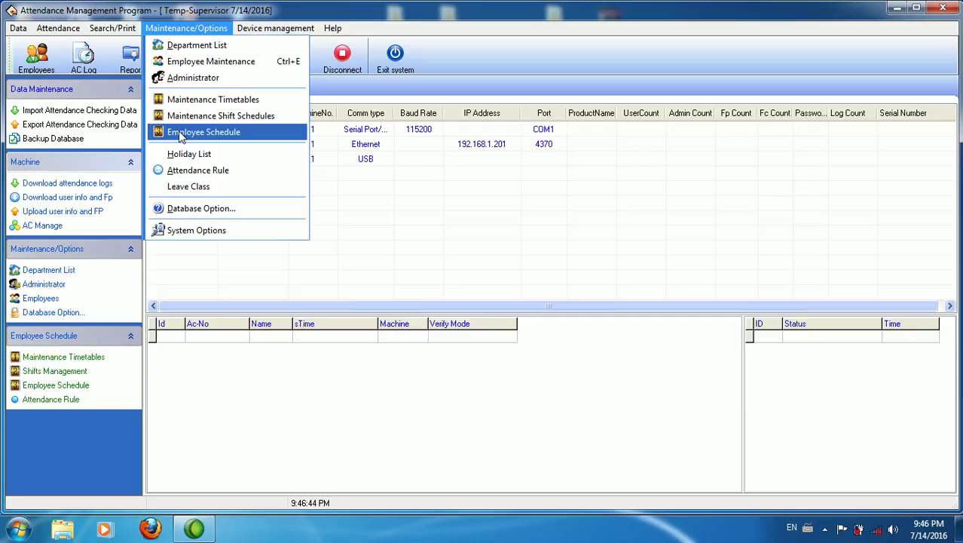
left_click(180, 136)
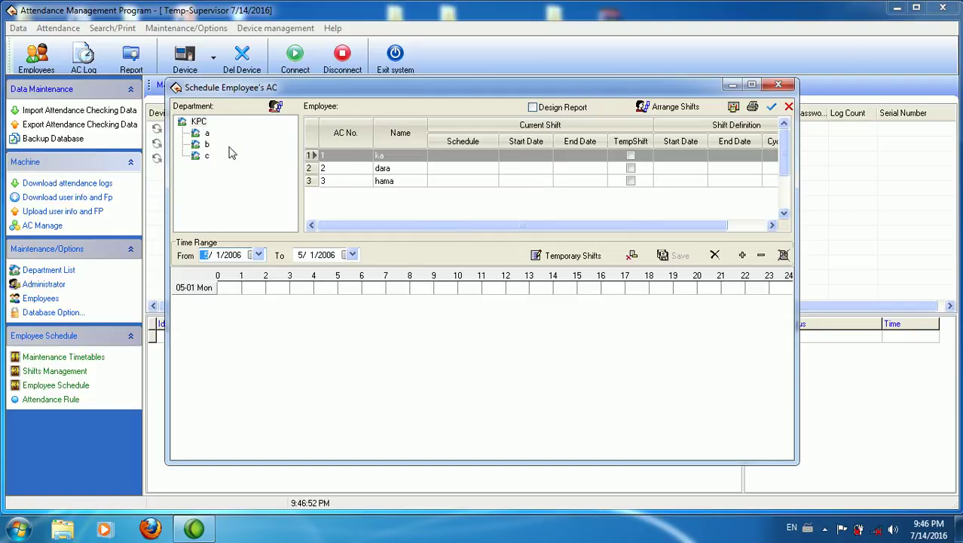
left_click(206, 134)
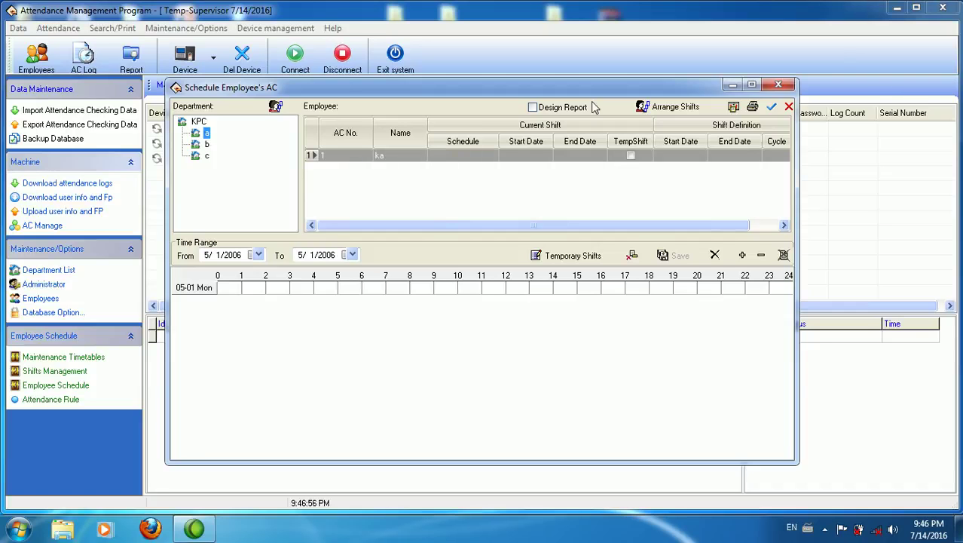
left_click(666, 107)
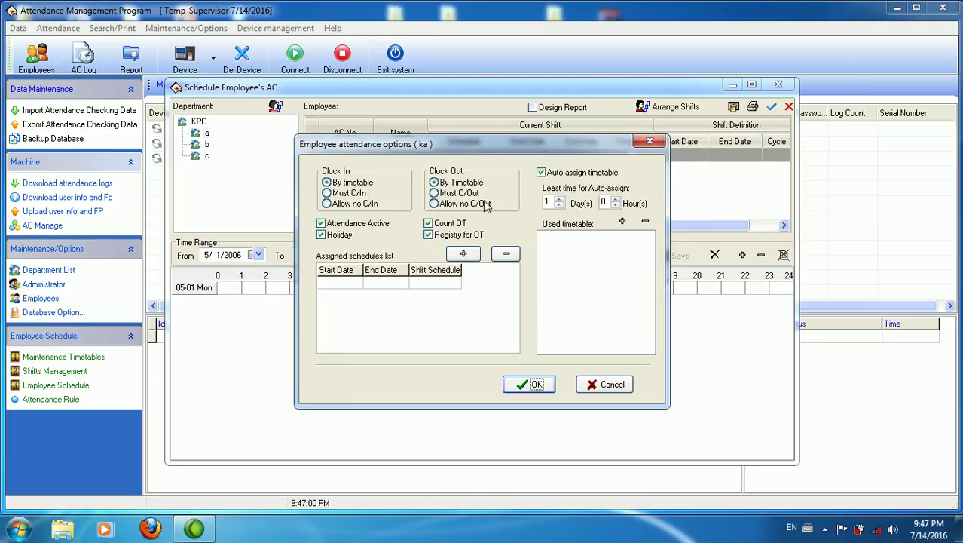
left_click(472, 256)
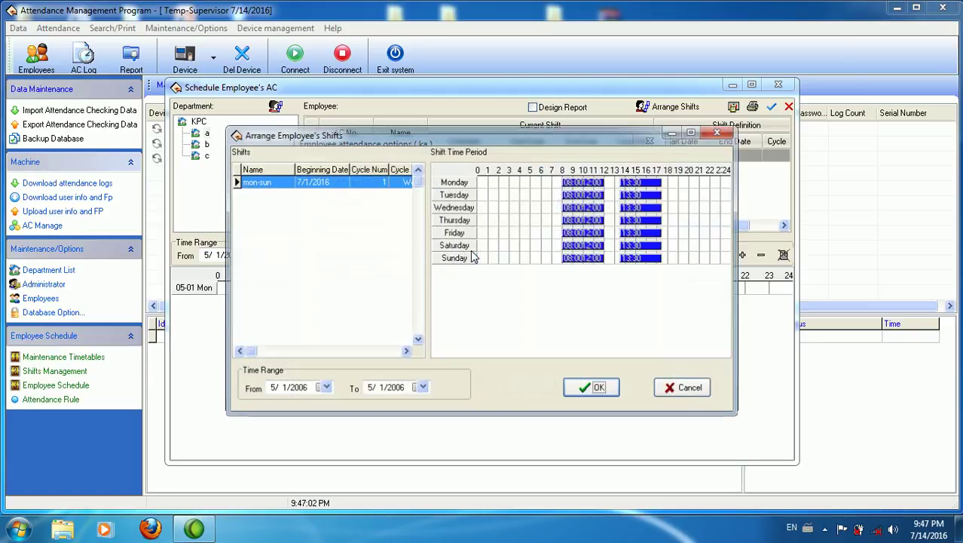
- Set the start date of the employee's mon-sun shift assignment to 1/1/2016
left_click(323, 389)
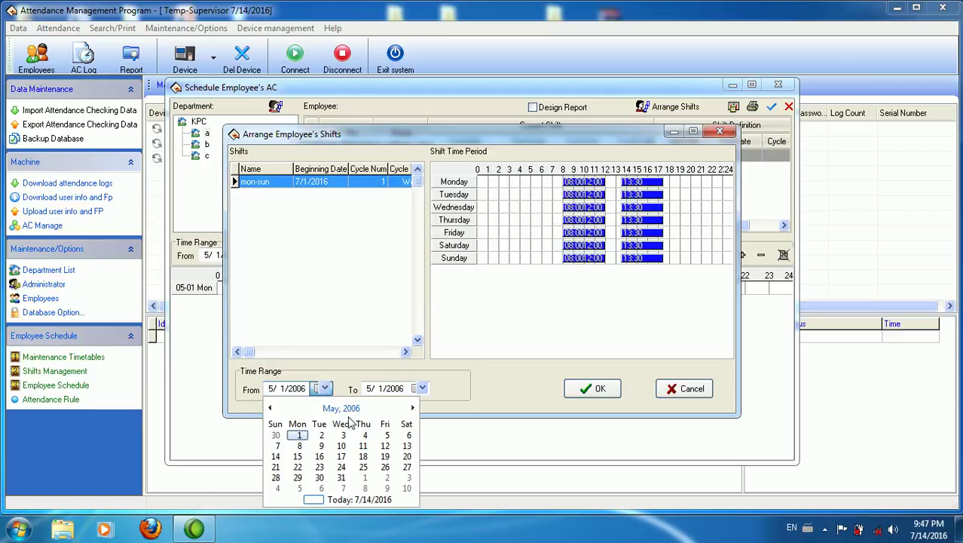
left_click(345, 409)
left_click(345, 409)
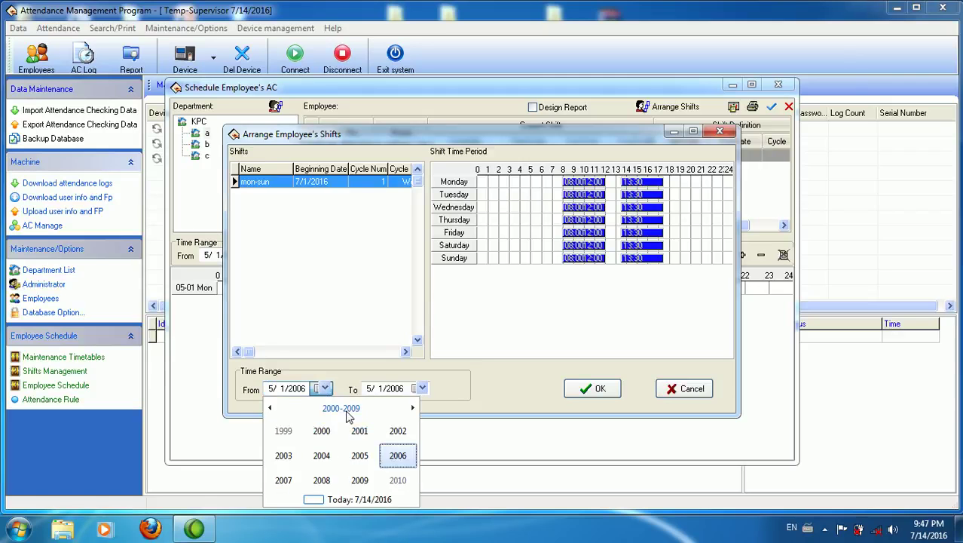
left_click(345, 411)
left_click(357, 437)
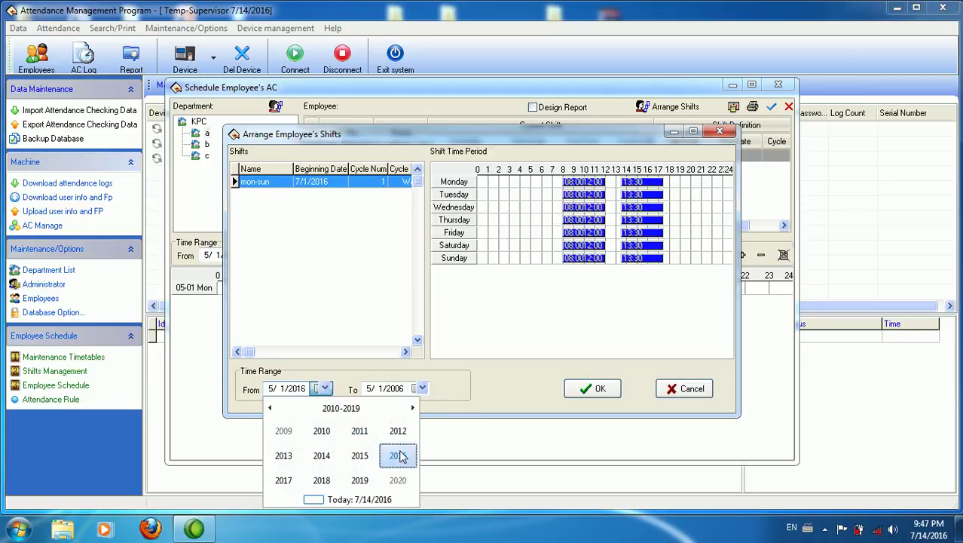
left_click(398, 455)
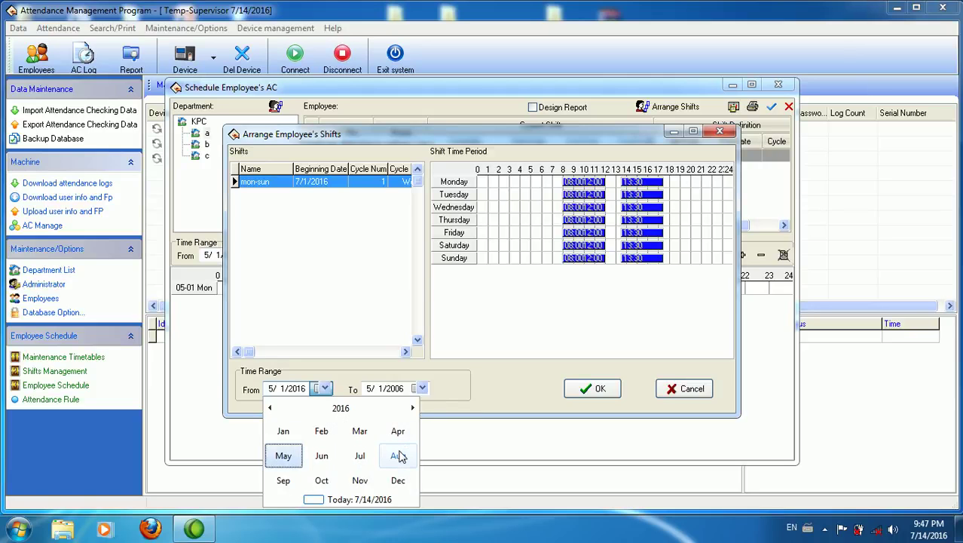
left_click(286, 459)
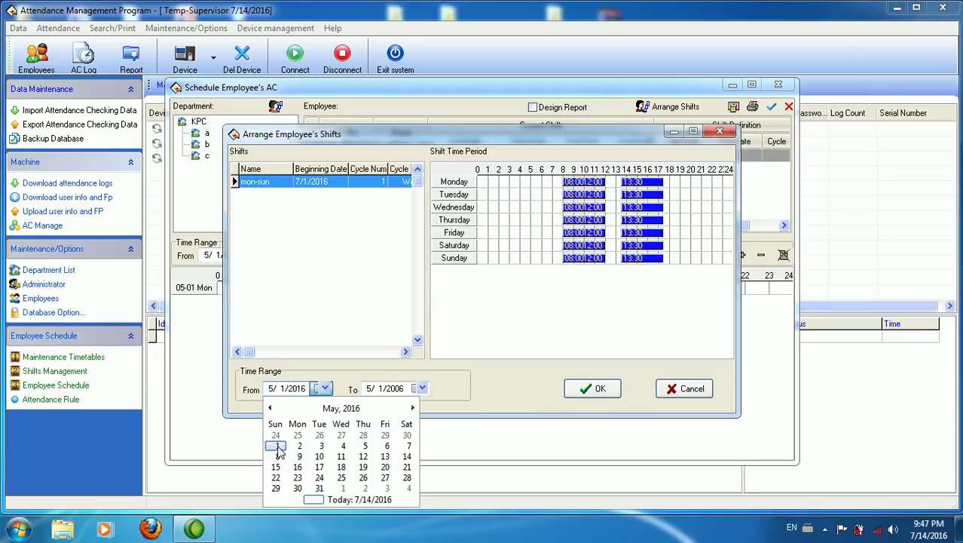
left_click(276, 446)
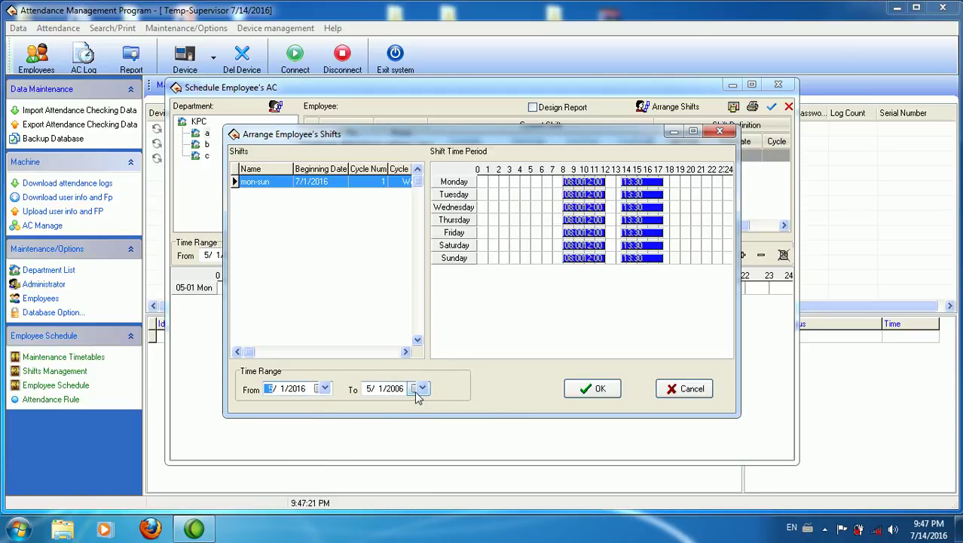
left_click(324, 389)
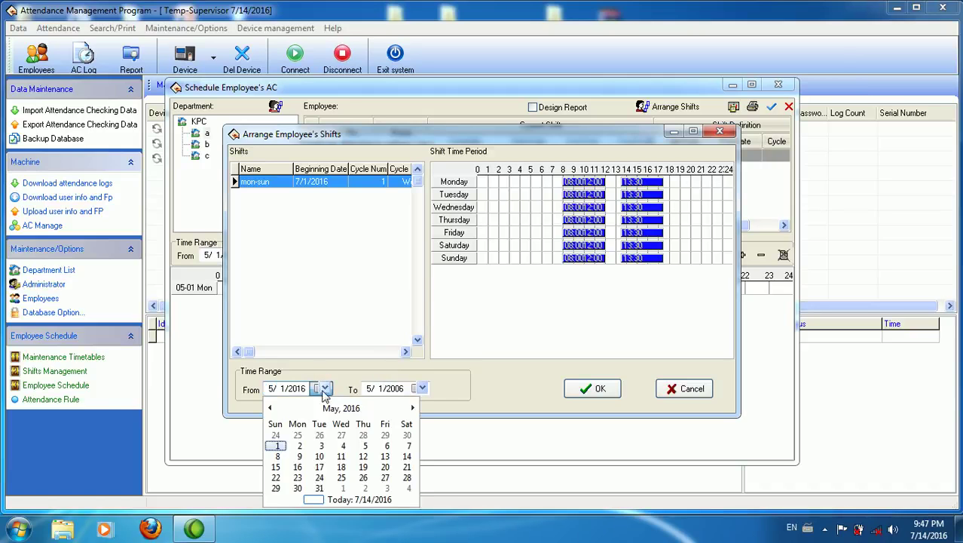
left_click(341, 408)
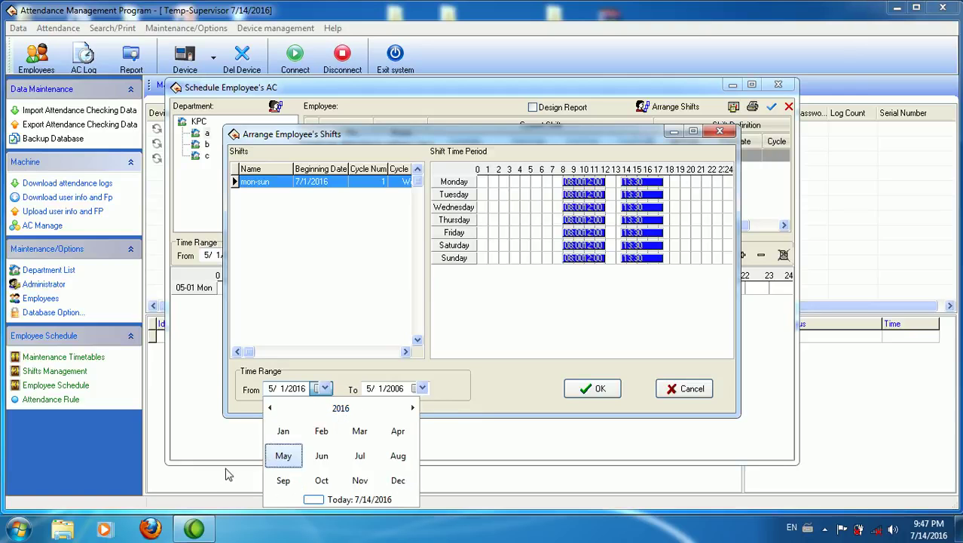
left_click(283, 434)
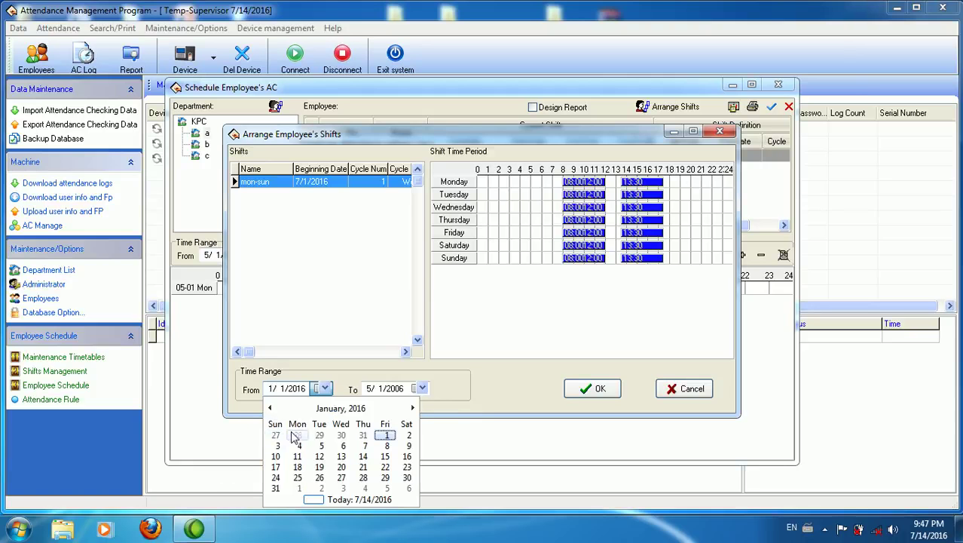
left_click(385, 437)
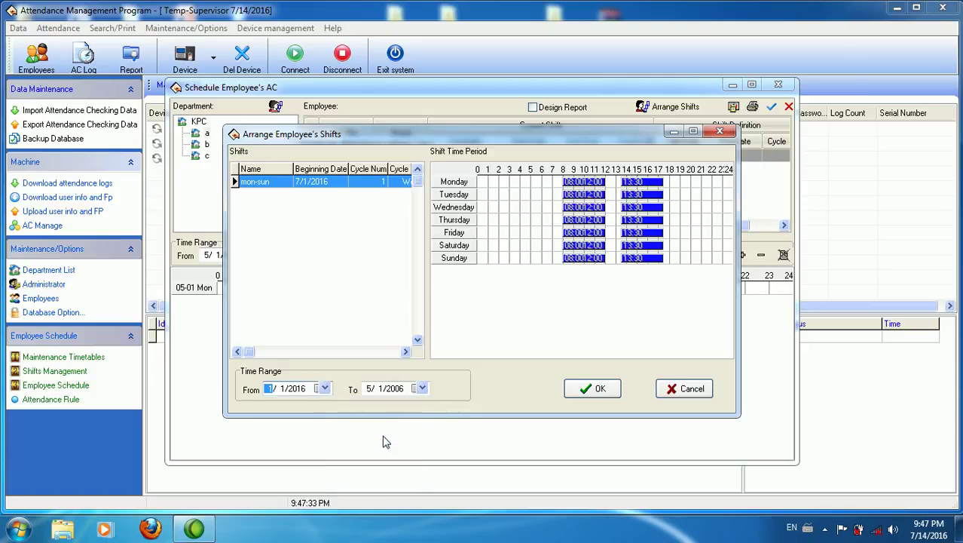
- Set the shift assignment's end date to 12/31/2016 and confirm the shift and the employee's attendance options
left_click(421, 388)
left_click(441, 408)
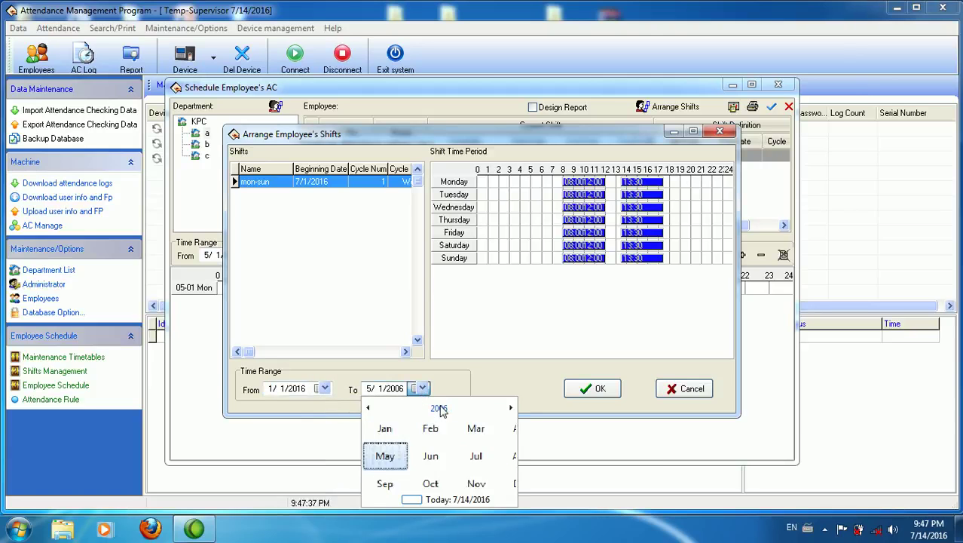
left_click(439, 408)
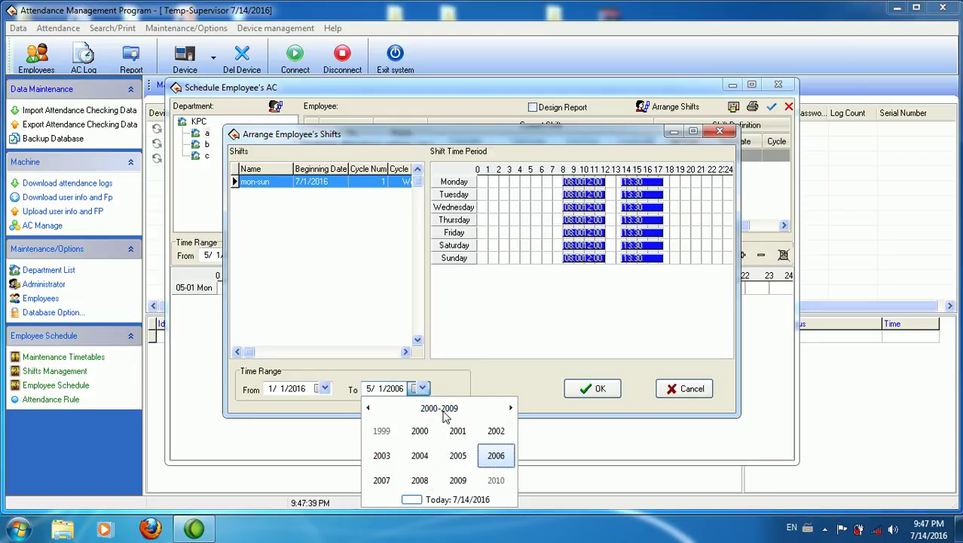
left_click(443, 412)
left_click(457, 433)
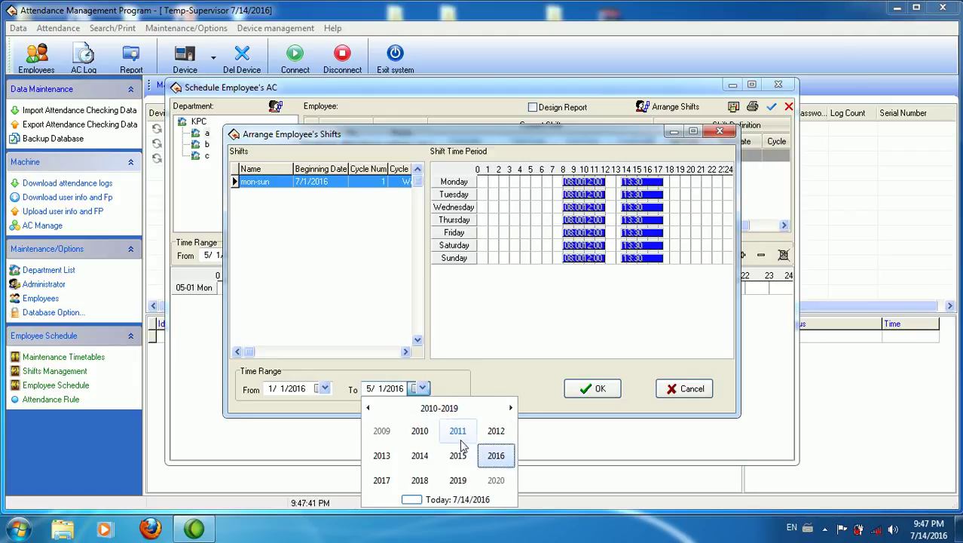
left_click(494, 457)
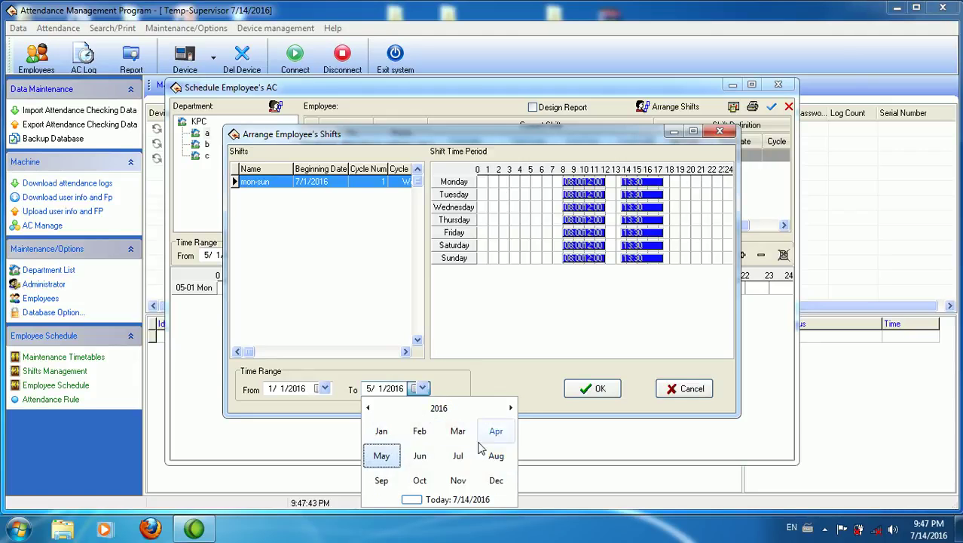
left_click(496, 480)
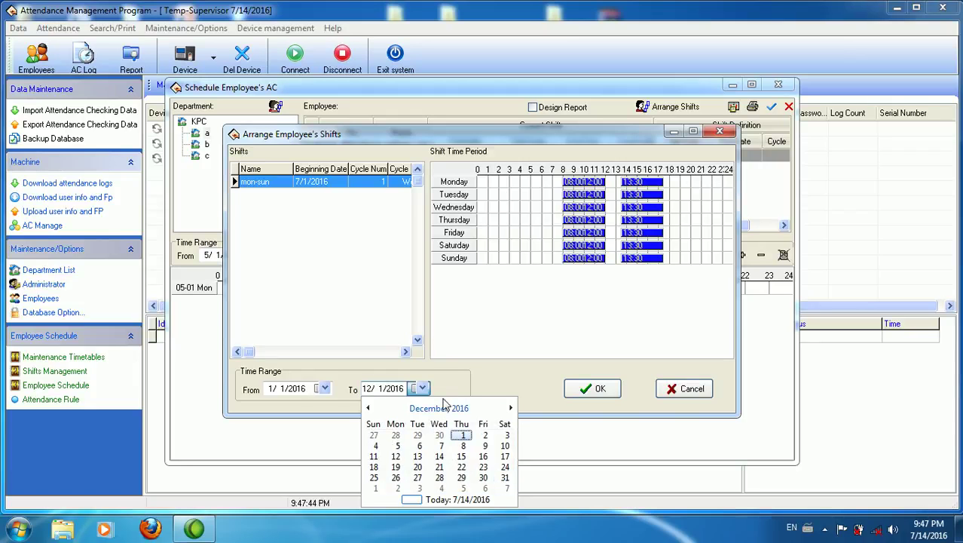
left_click(505, 477)
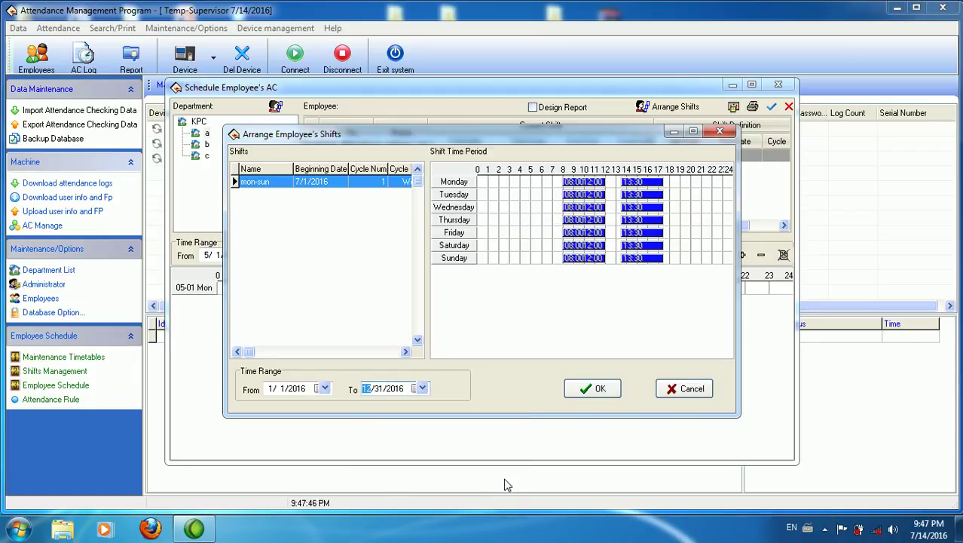
left_click(599, 387)
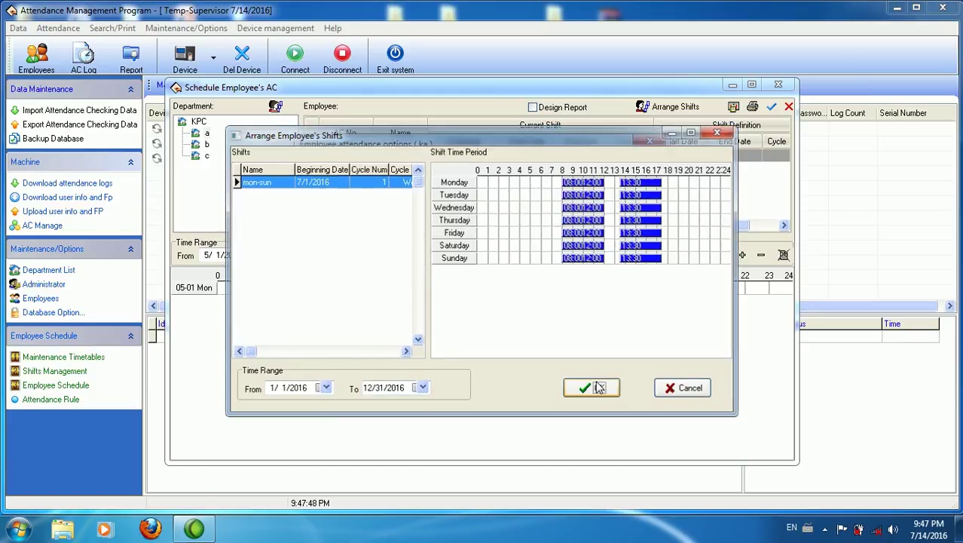
left_click(532, 385)
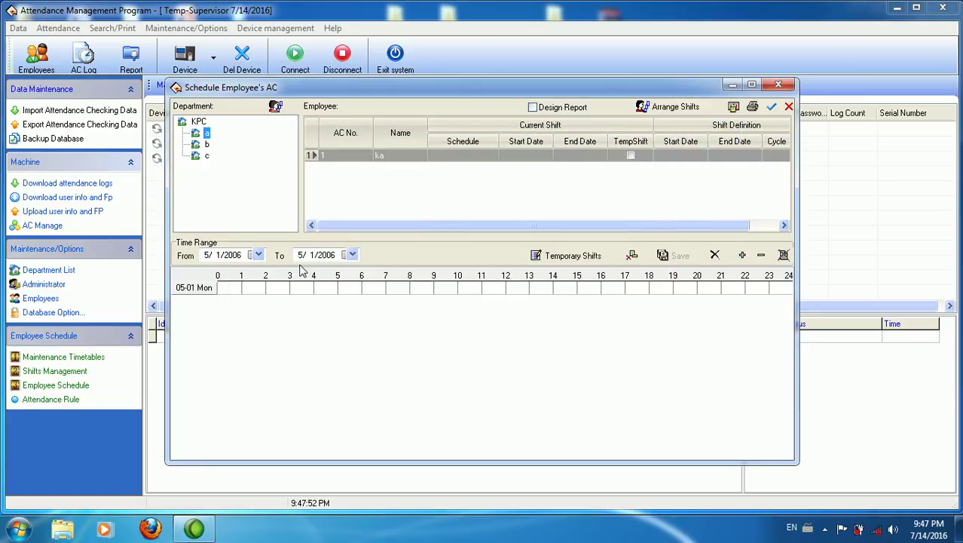
- Set the start date of the employee schedule's displayed time range to 1/1/2016
left_click(259, 255)
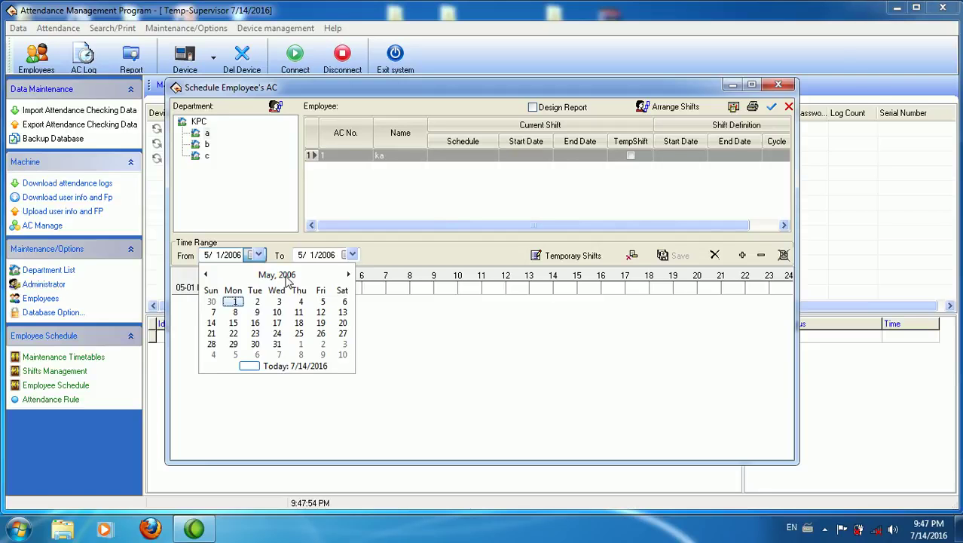
left_click(278, 274)
left_click(285, 275)
left_click(285, 276)
left_click(295, 300)
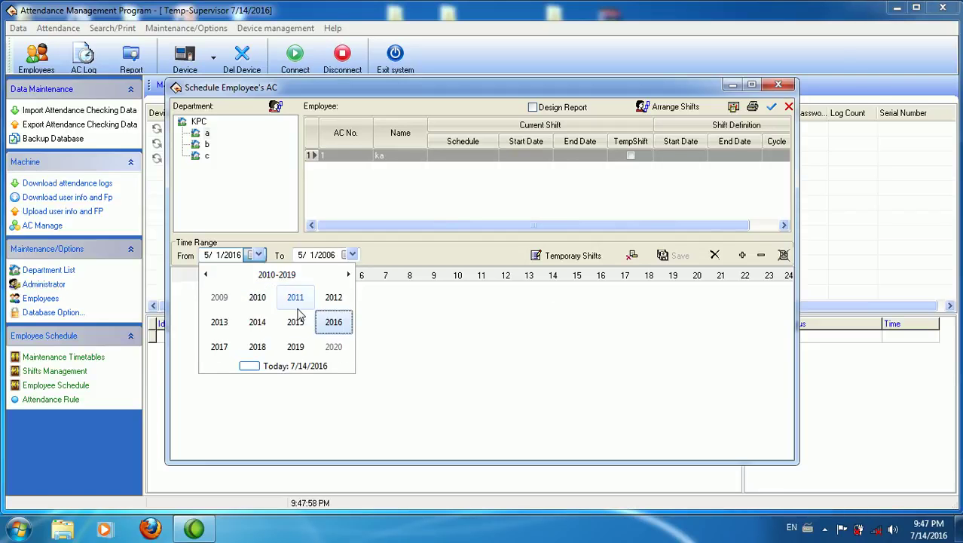
left_click(330, 323)
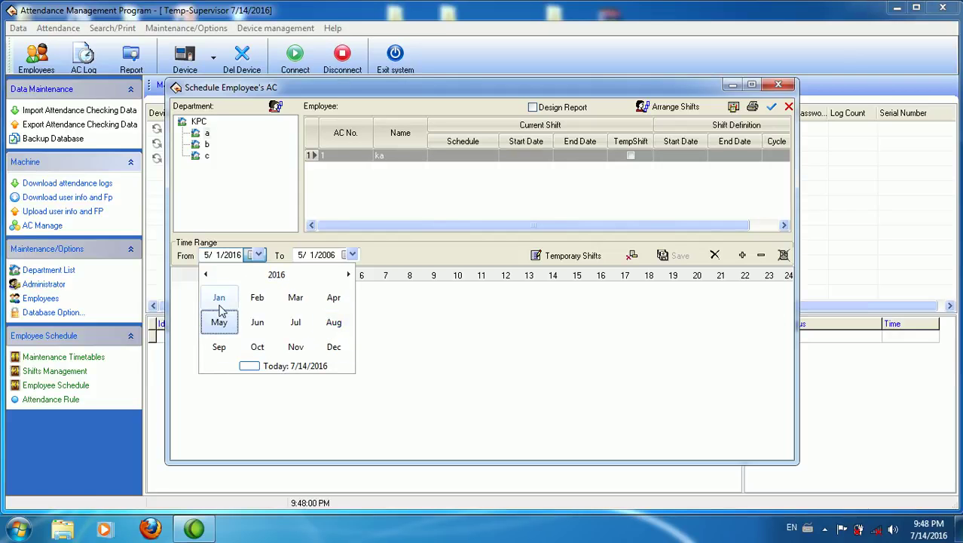
left_click(220, 299)
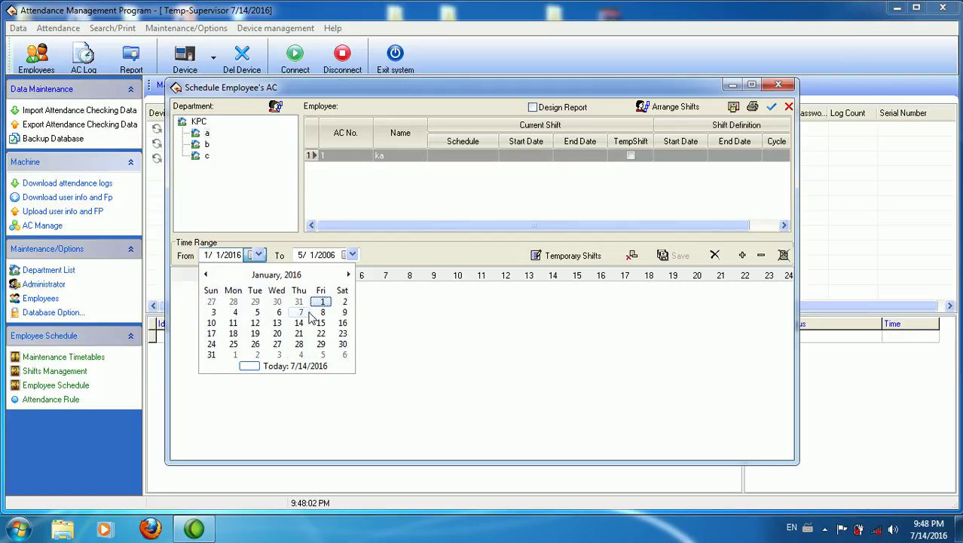
left_click(321, 302)
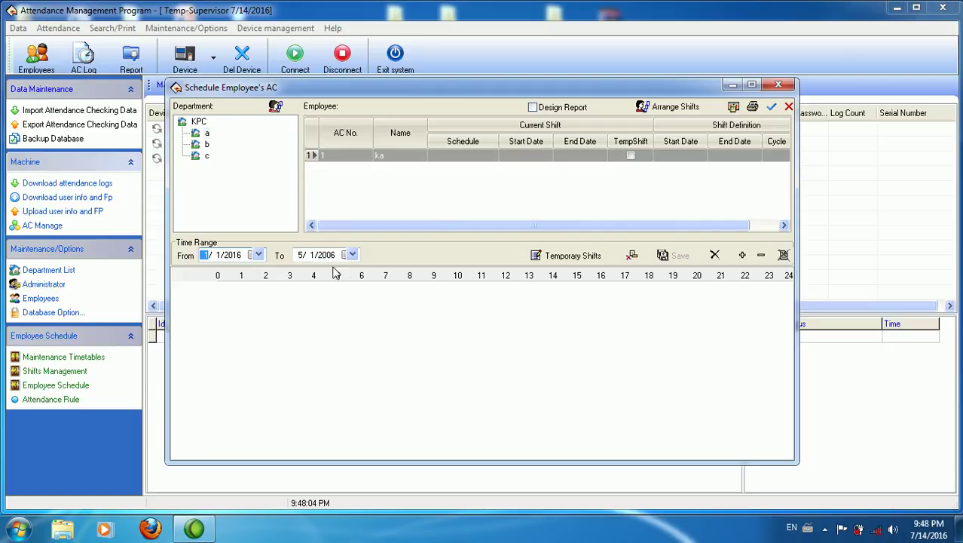
- Try to set the end date of the employee schedule's displayed time range to a day in December 2016
left_click(353, 255)
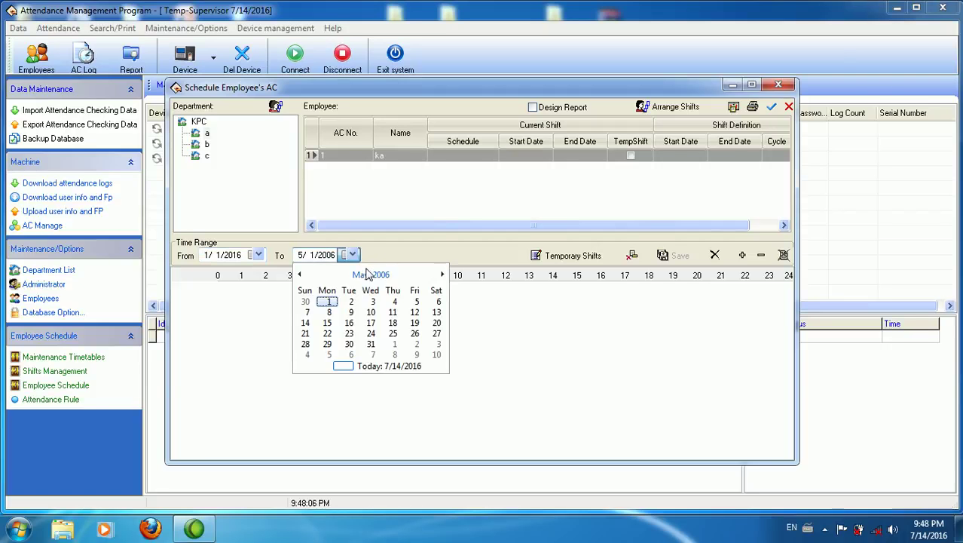
left_click(368, 276)
left_click(368, 276)
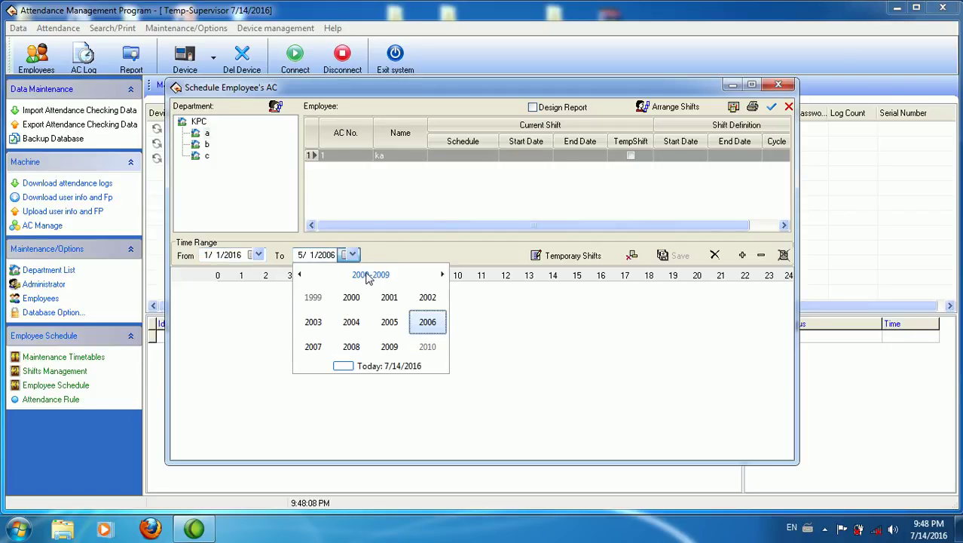
left_click(368, 276)
left_click(387, 299)
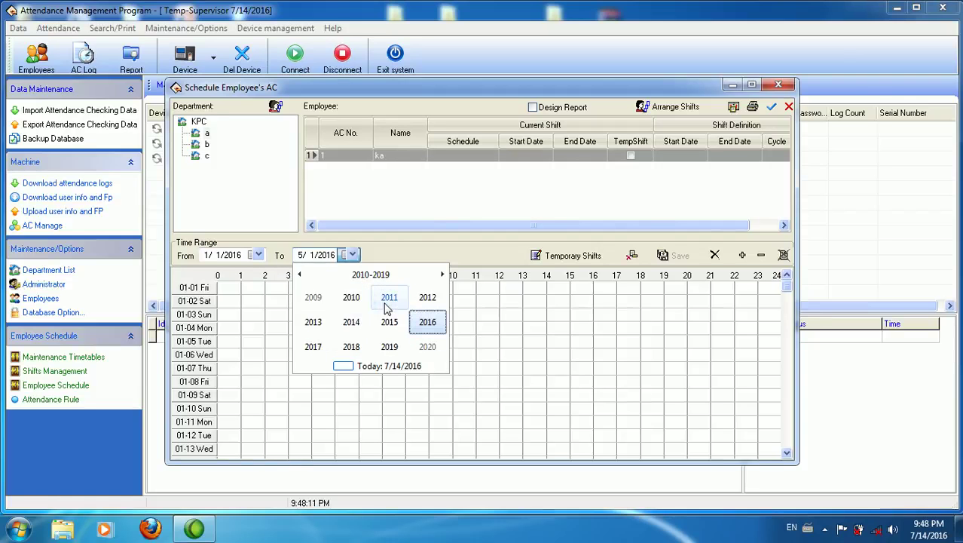
left_click(426, 323)
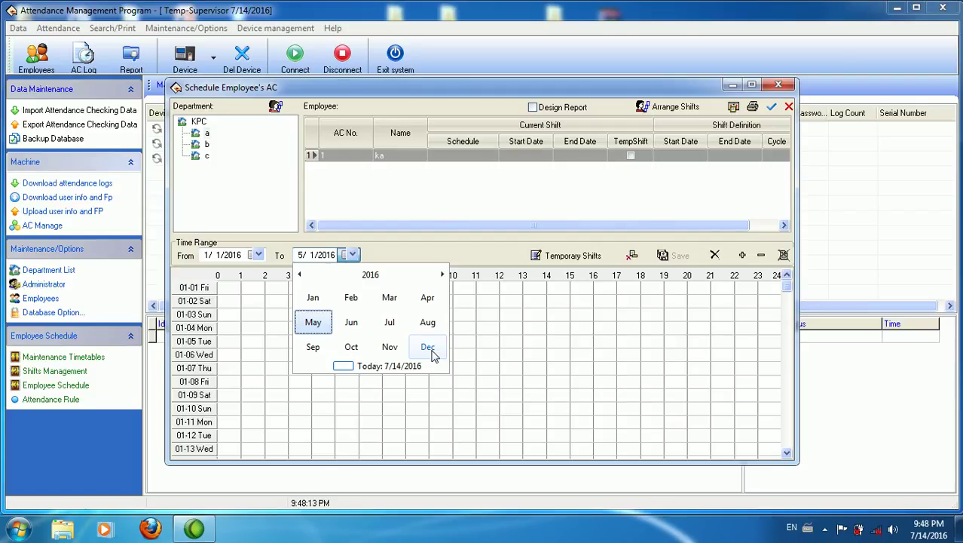
left_click(428, 349)
left_click(432, 355)
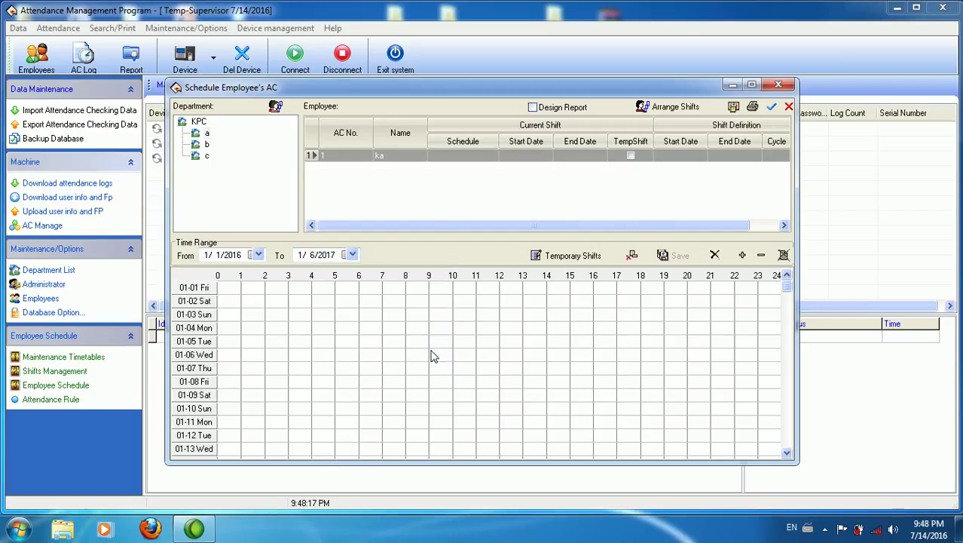
- Set the end date of the displayed time range to 12/31/2016 and check the employee's scheduled shifts through the year
left_click(352, 254)
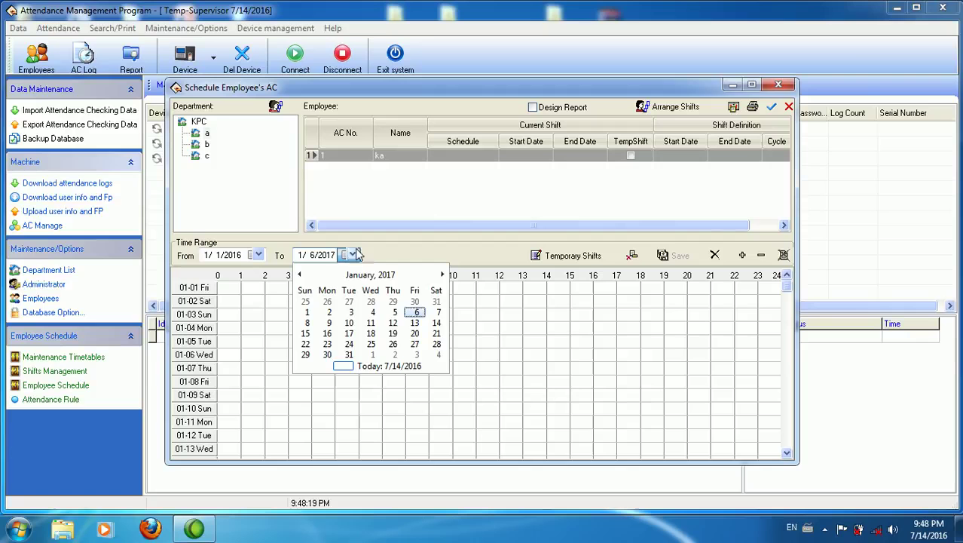
left_click(381, 278)
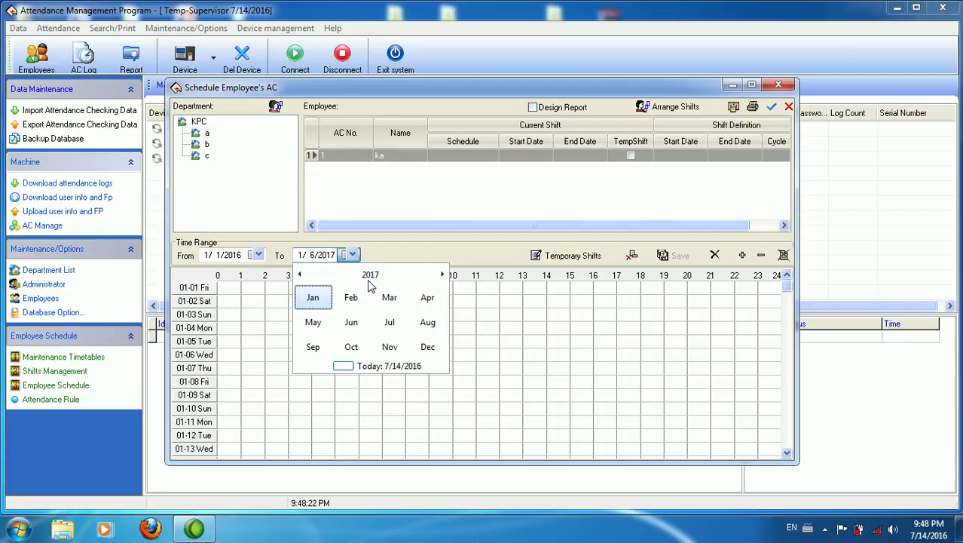
left_click(370, 278)
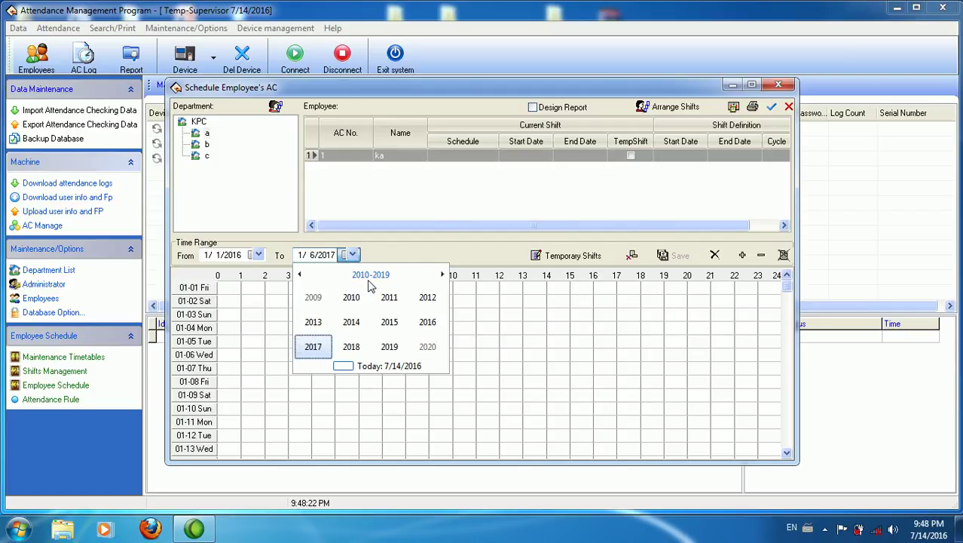
left_click(427, 322)
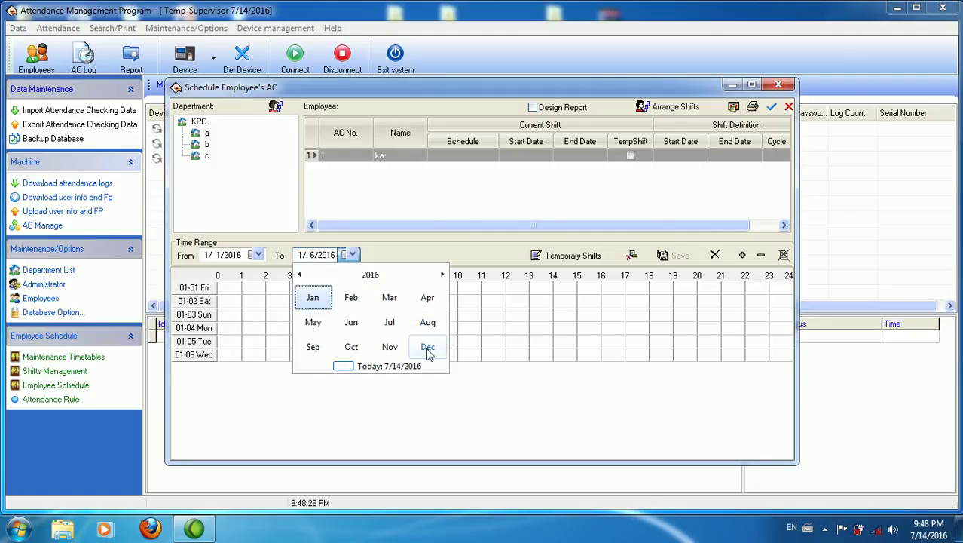
left_click(427, 348)
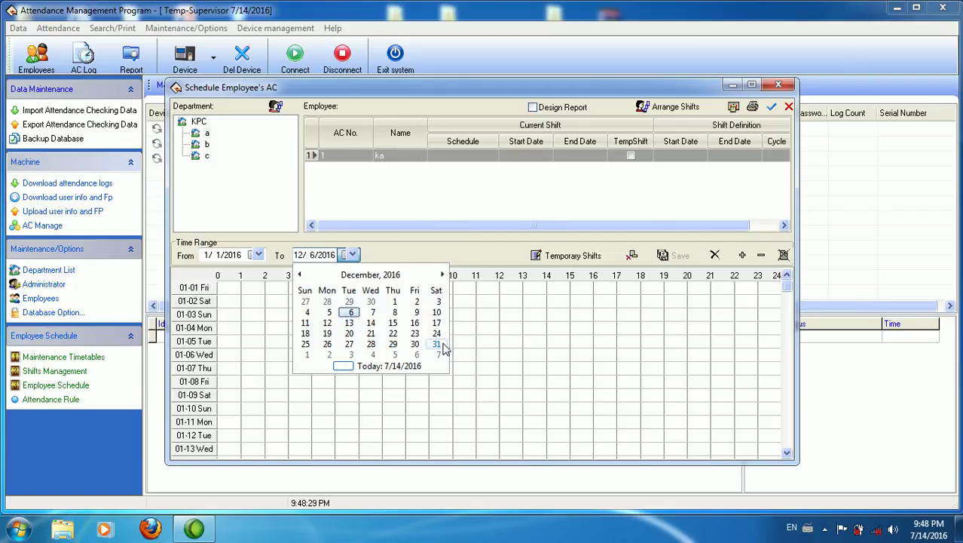
left_click(437, 345)
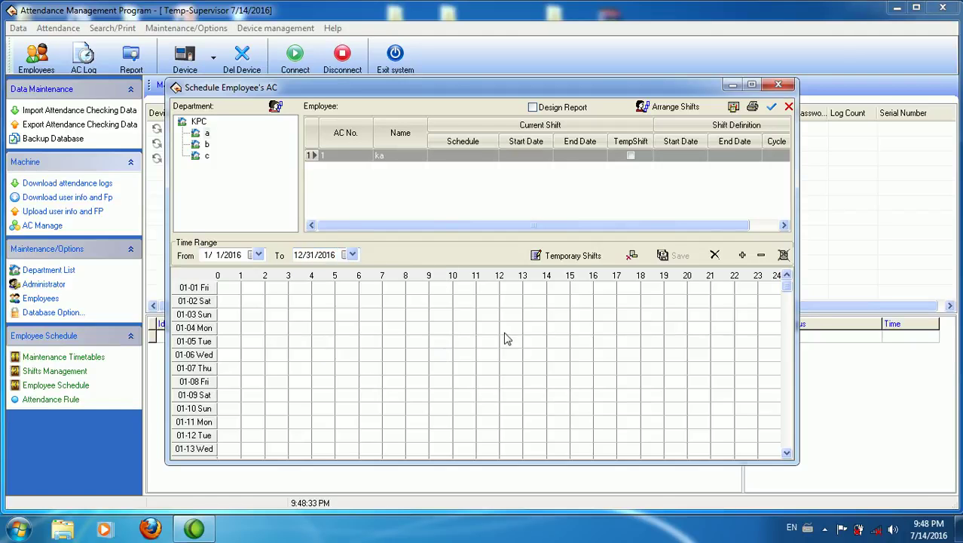
left_click_drag(787, 454, 788, 455)
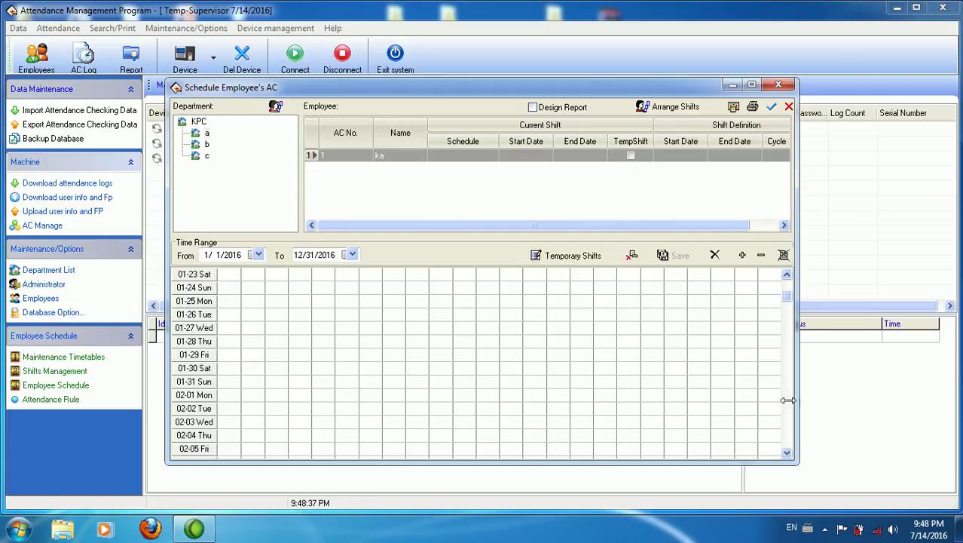
left_click_drag(787, 303, 787, 424)
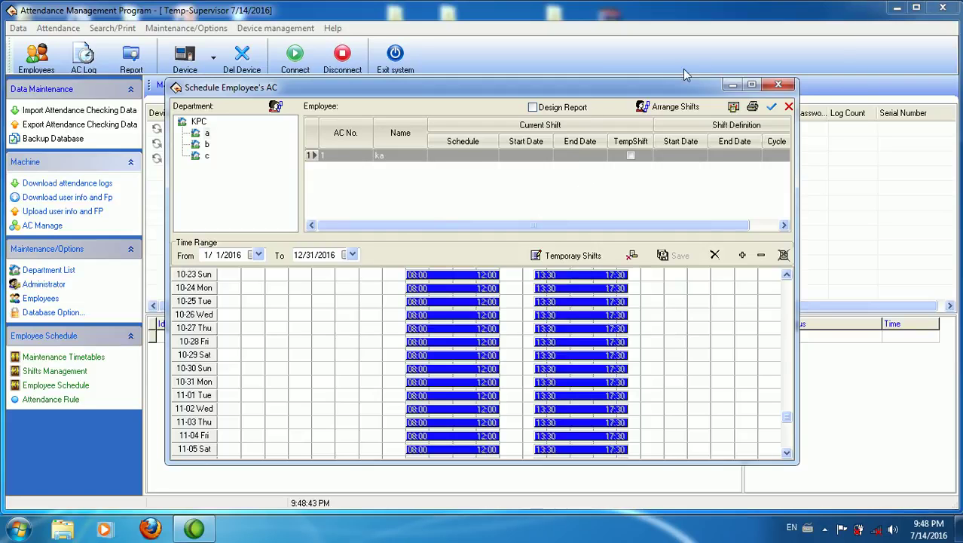
- Assign the mon-sun shift with the time range 1/1/2016 to 12/31/2016 to the employee in department b
left_click(198, 146)
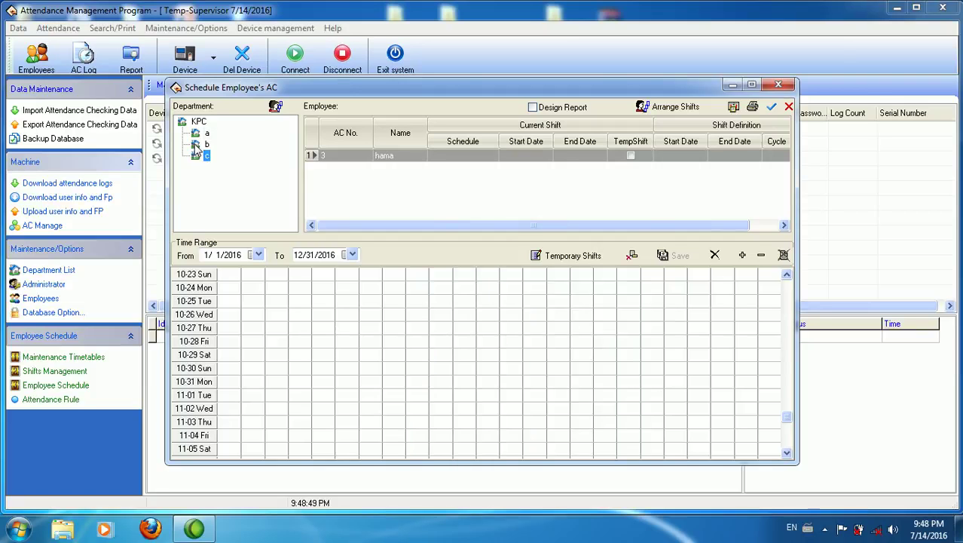
left_click(195, 135)
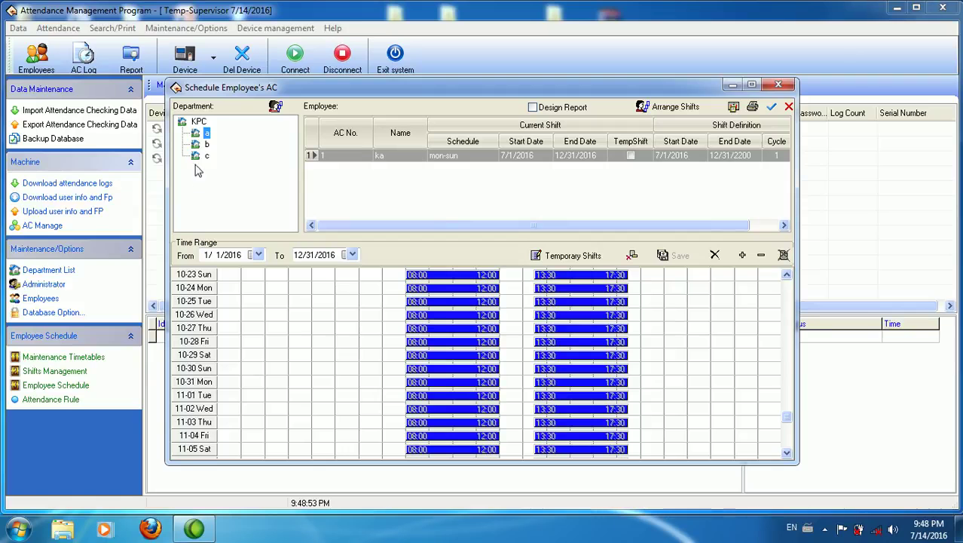
left_click(194, 149)
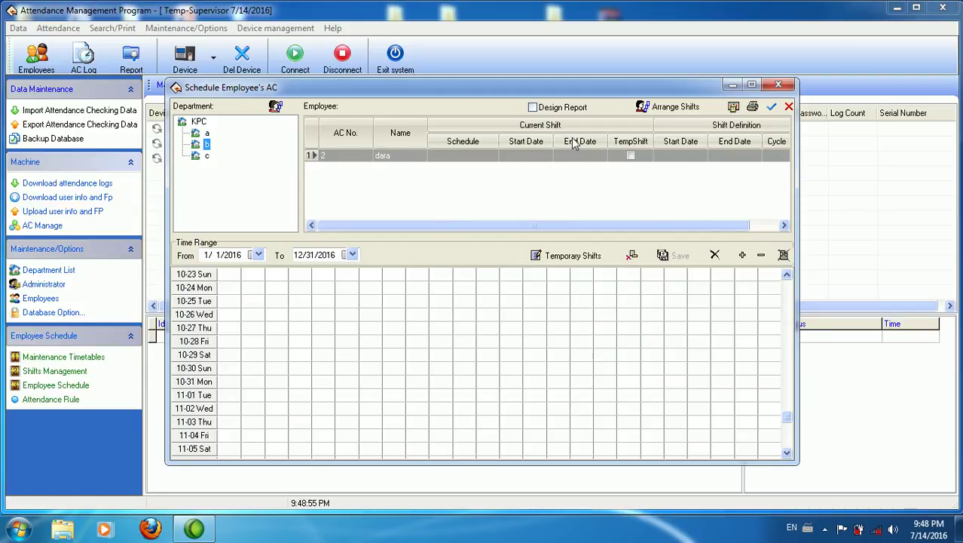
left_click(656, 110)
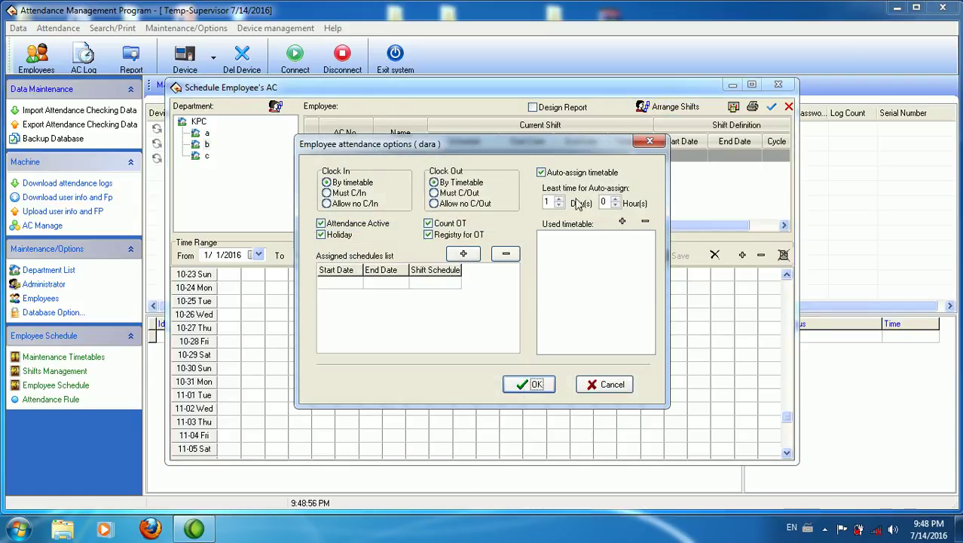
left_click(469, 252)
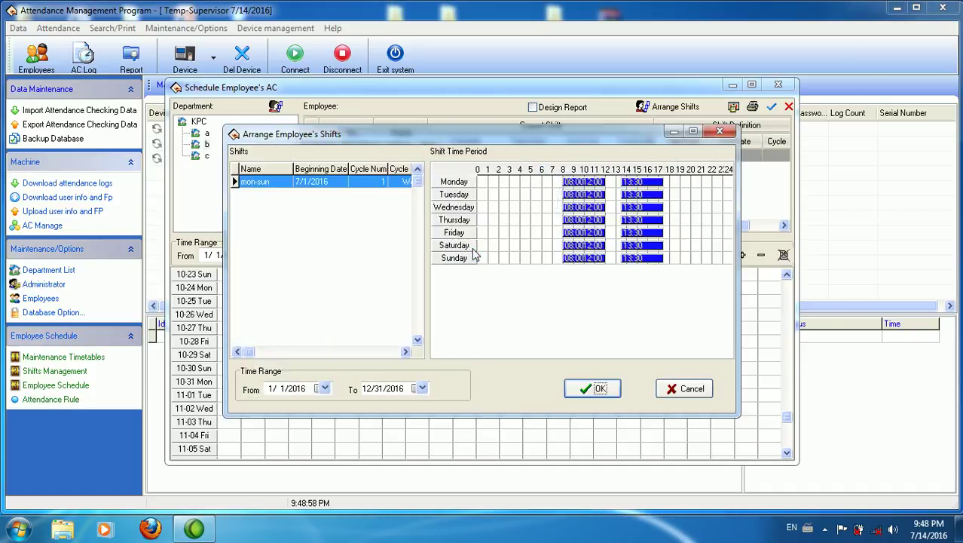
left_click(592, 388)
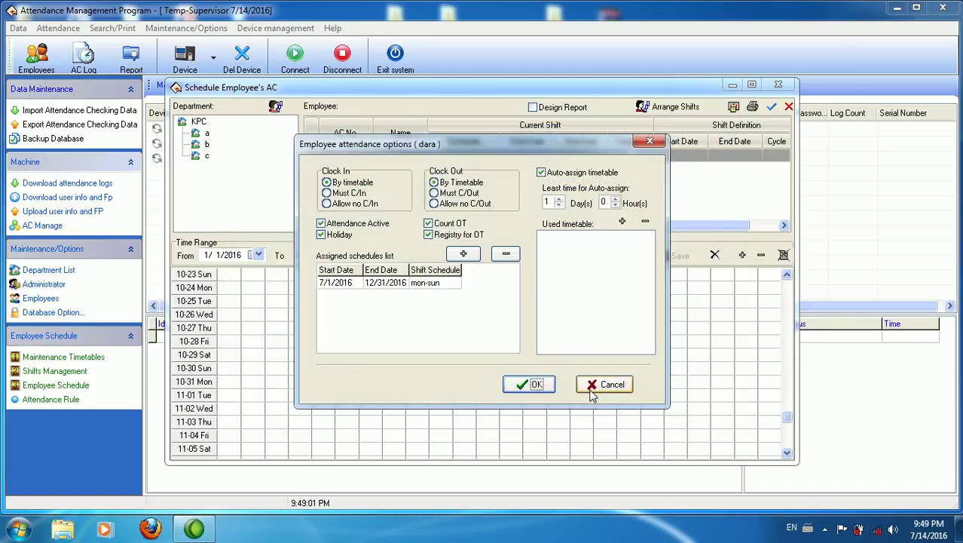
left_click(514, 384)
- Assign the mon-sun shift with the time range 1/1/2016 to 12/31/2016 to the employee in department c and close the employee schedule
left_click(199, 156)
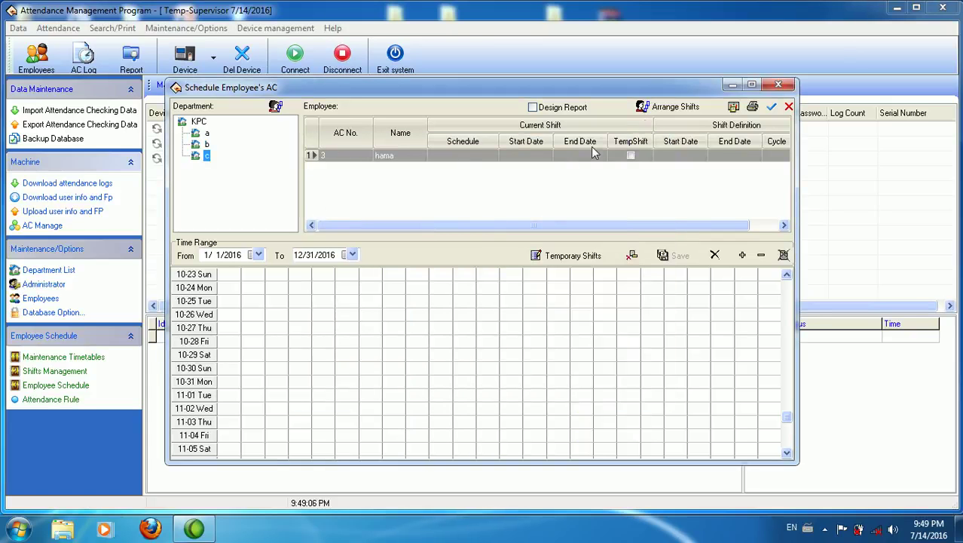
left_click(656, 108)
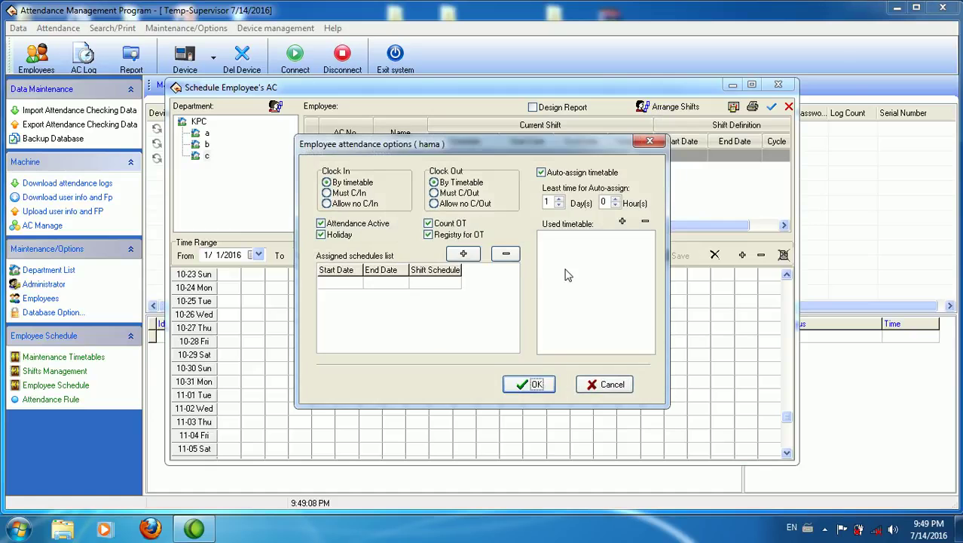
left_click(464, 255)
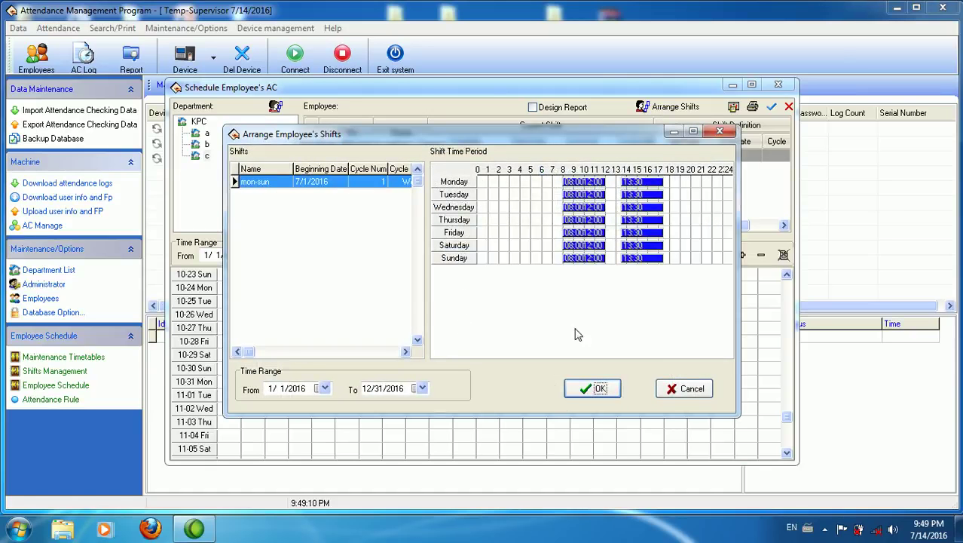
left_click(586, 389)
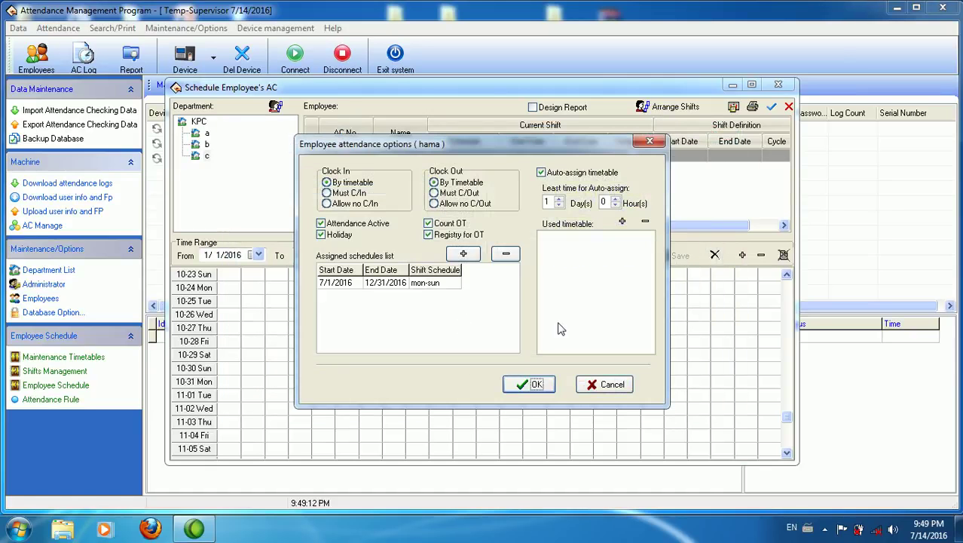
left_click(537, 384)
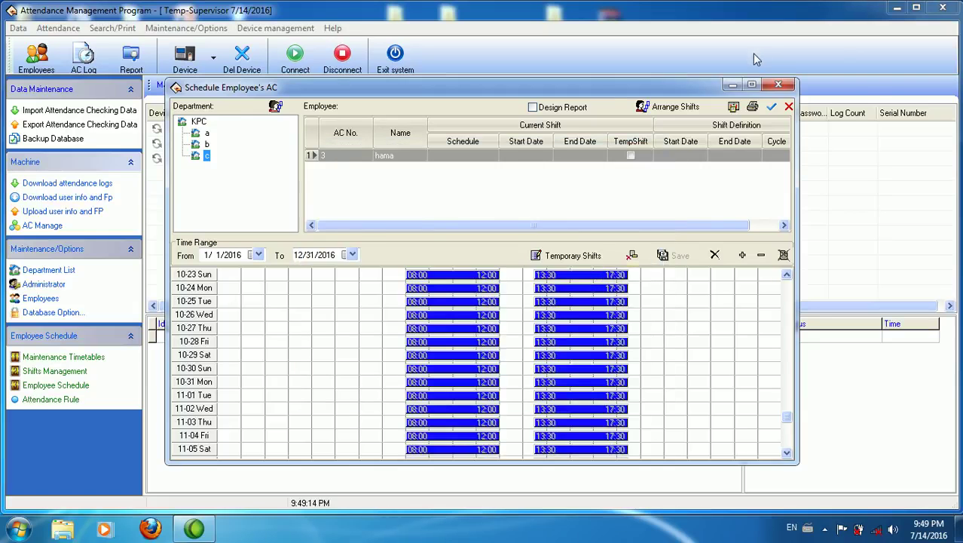
left_click(778, 84)
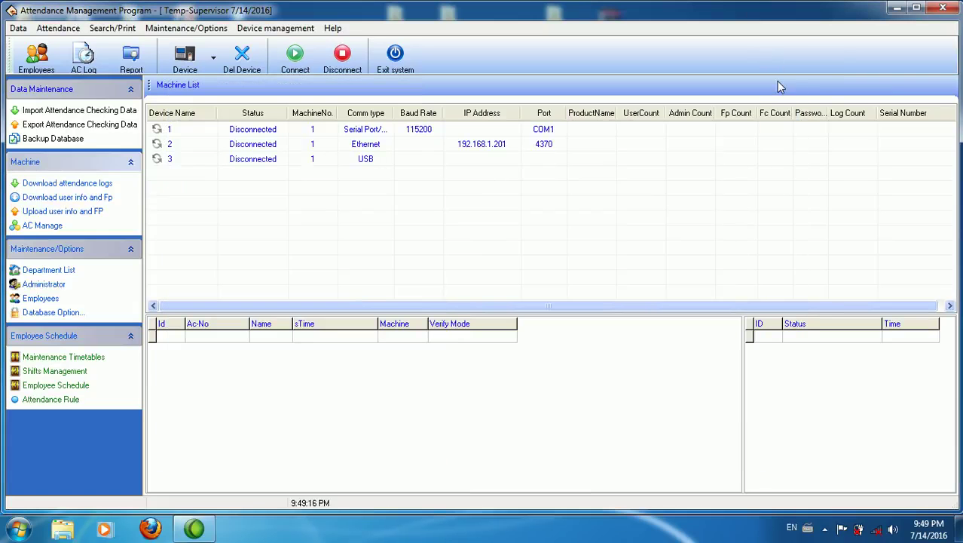
- Look over the maintenance options and the database connection settings, then leave them without changes
left_click(210, 28)
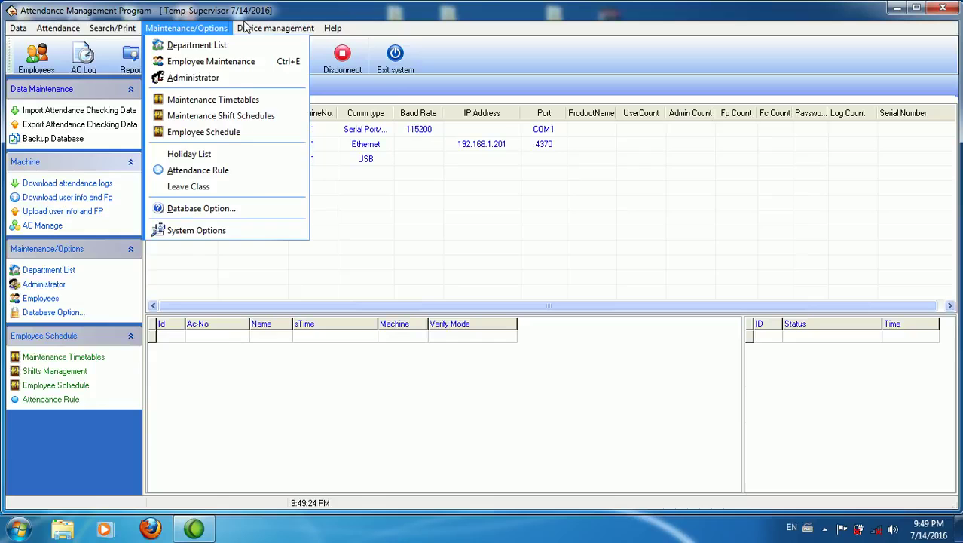
mouse_move(244, 28)
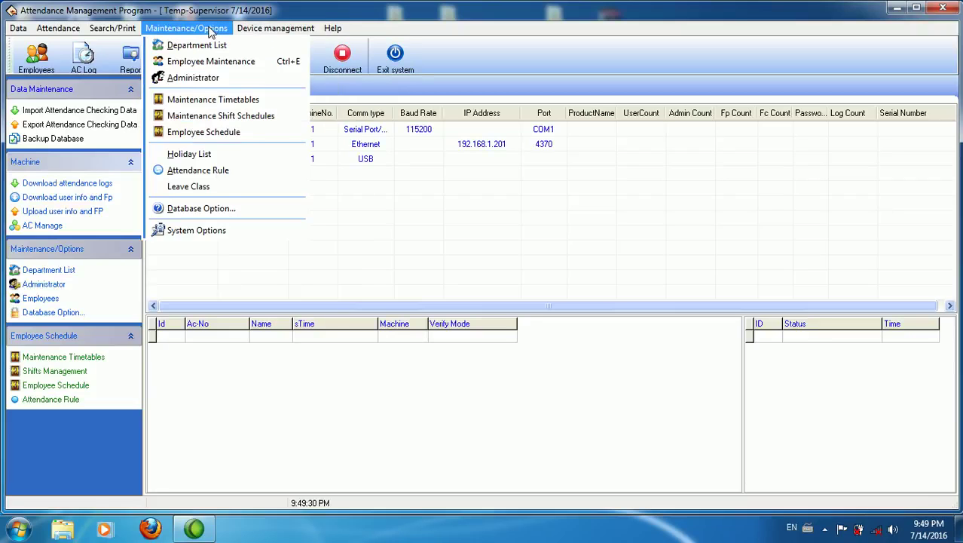
left_click(212, 30)
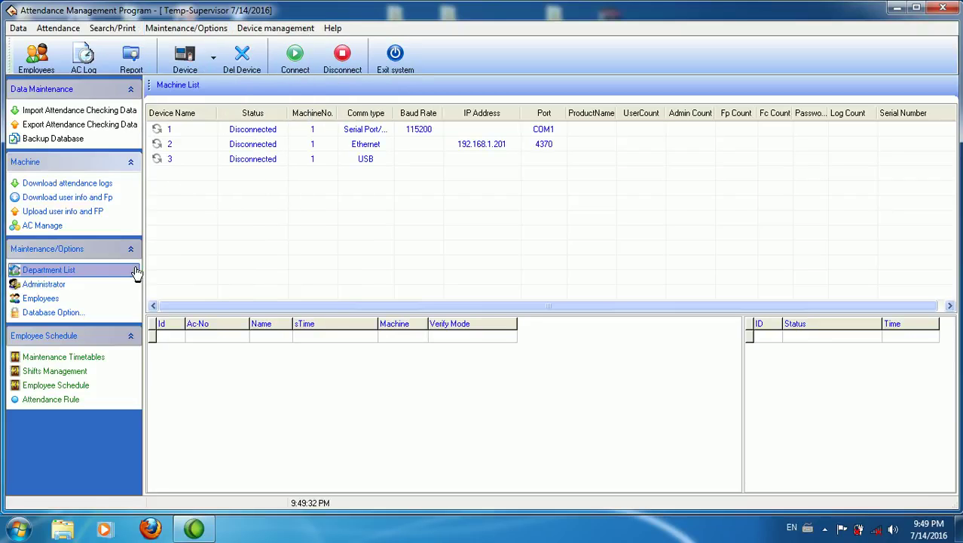
left_click(100, 314)
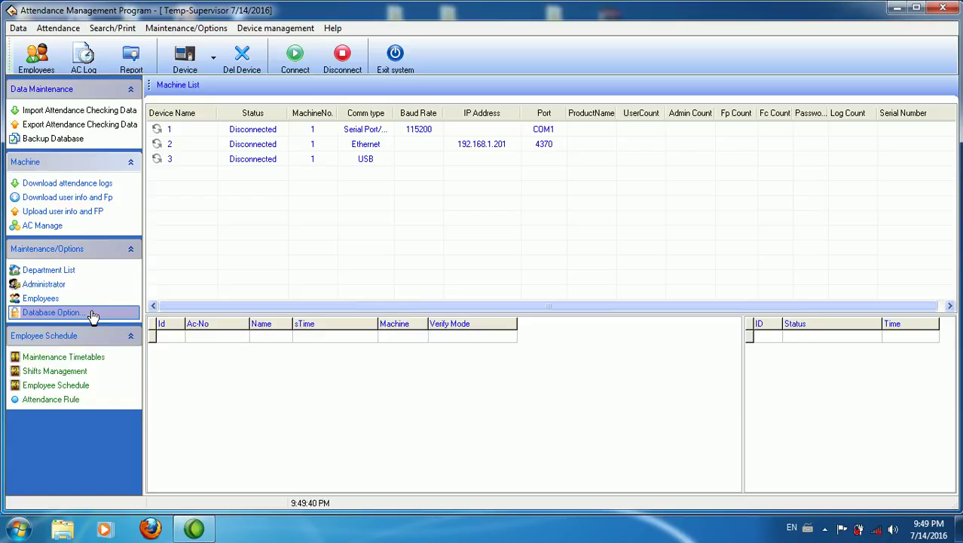
left_click(92, 313)
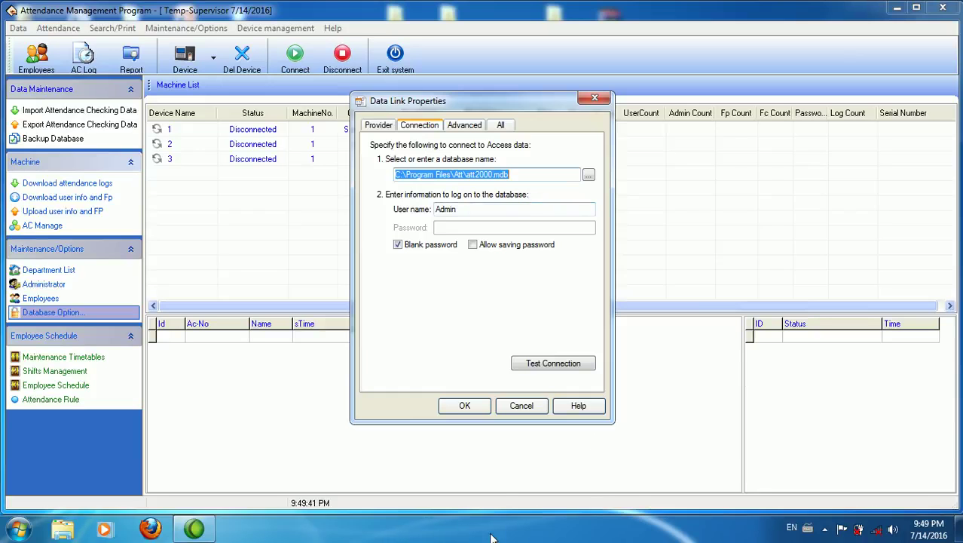
left_click(509, 407)
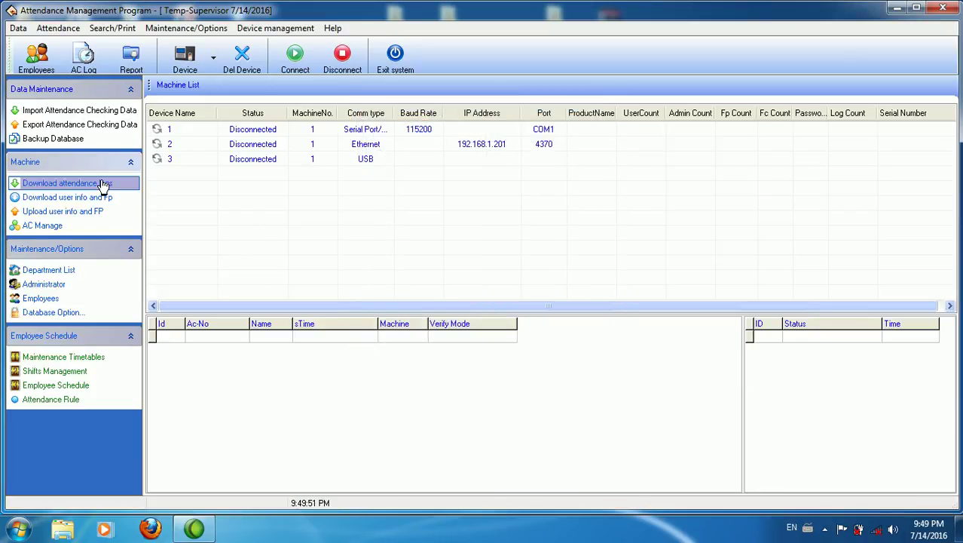
- Back up the database as attBackup.mdb in the folder named New folder
left_click(69, 140)
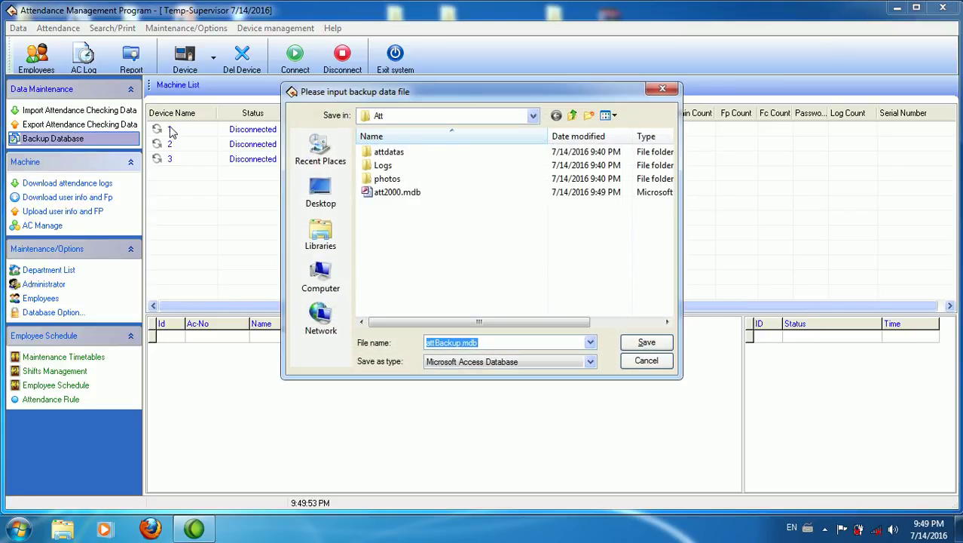
left_click(522, 115)
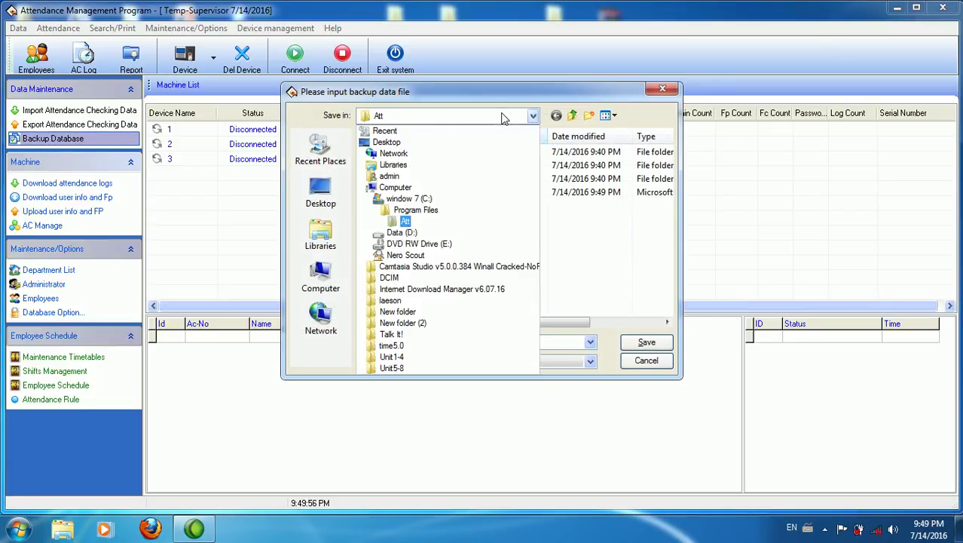
left_click(400, 312)
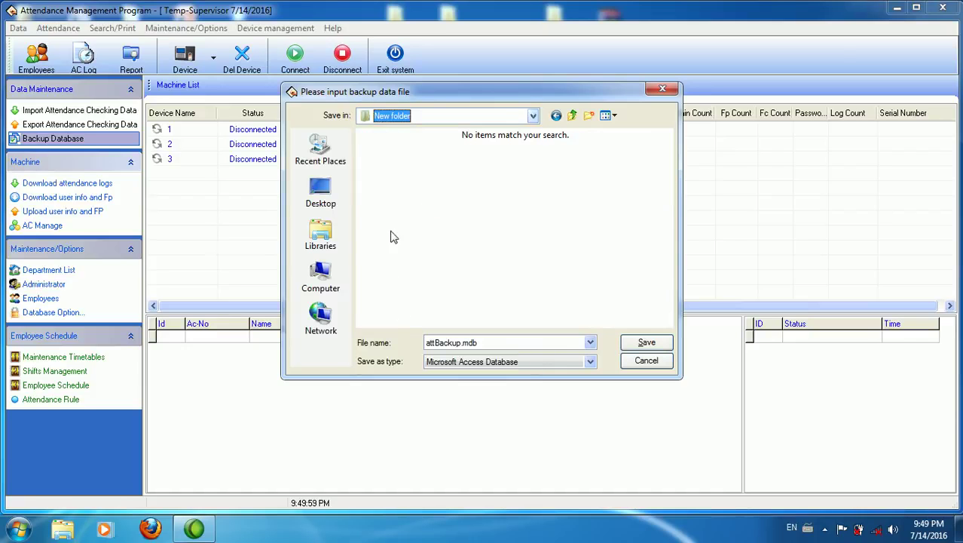
left_click(645, 342)
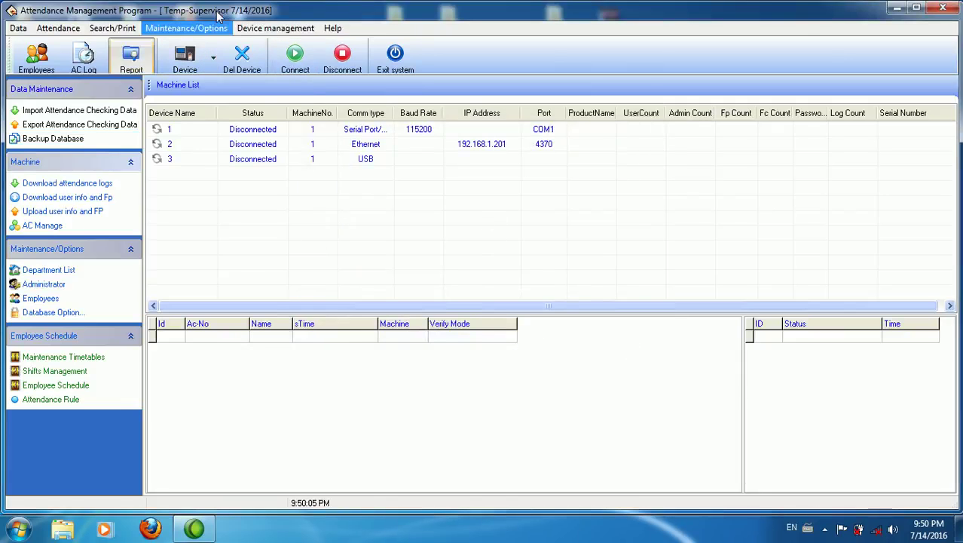
left_click(252, 31)
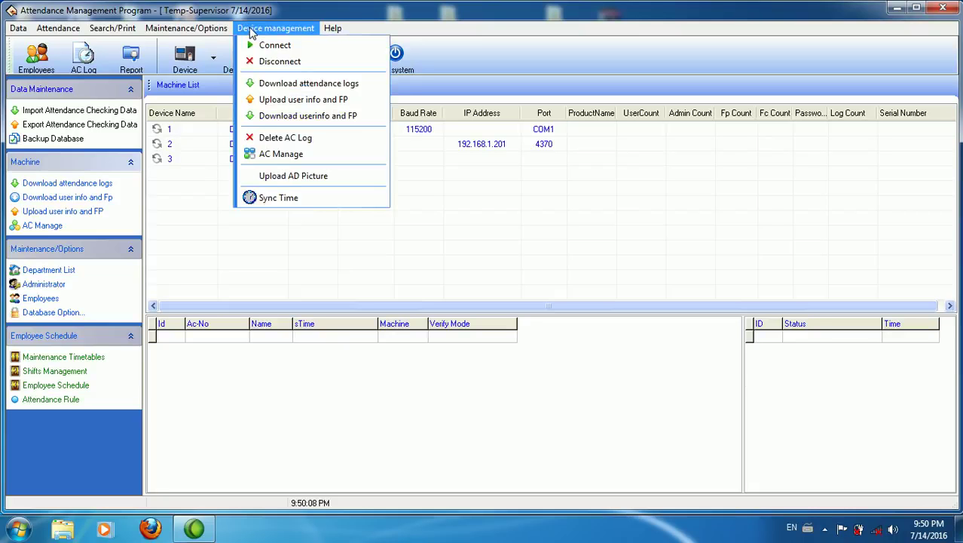
left_click(239, 264)
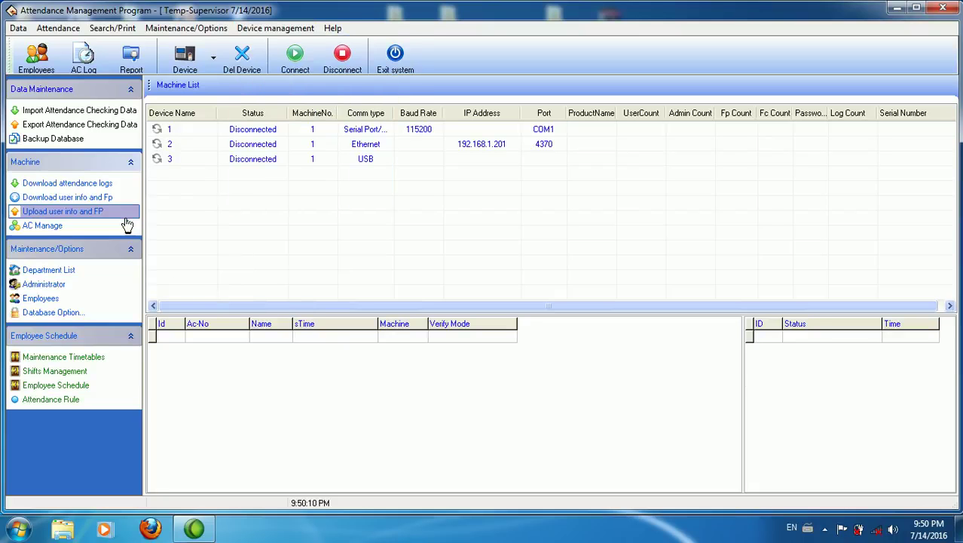
left_click(75, 185)
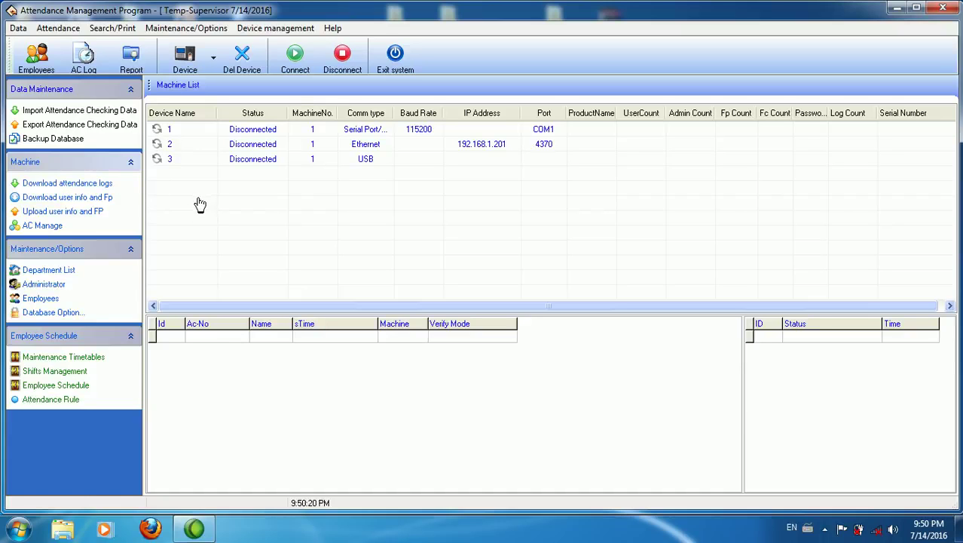
- Try to upload the user info of the employee in department a to the device, and try to download the attendance logs
left_click(76, 211)
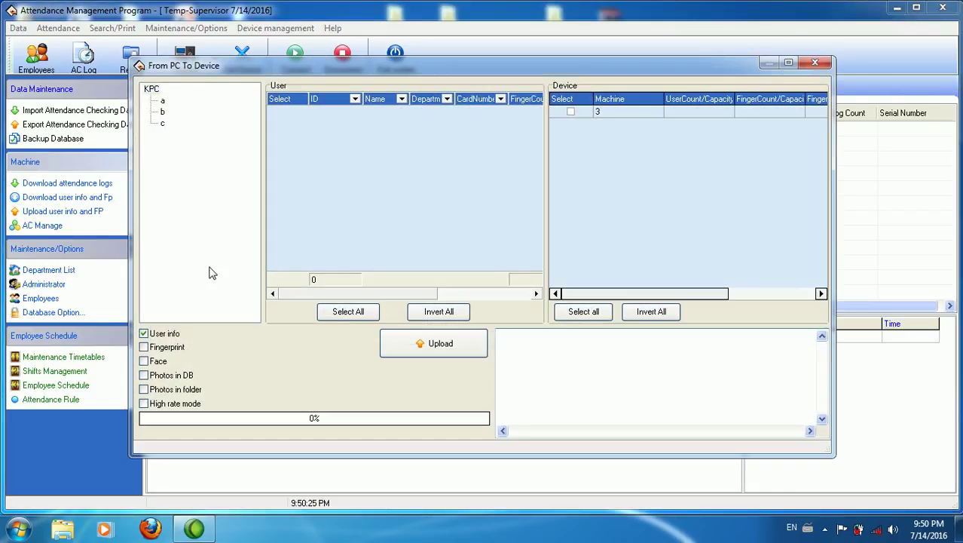
left_click(162, 100)
left_click(287, 112)
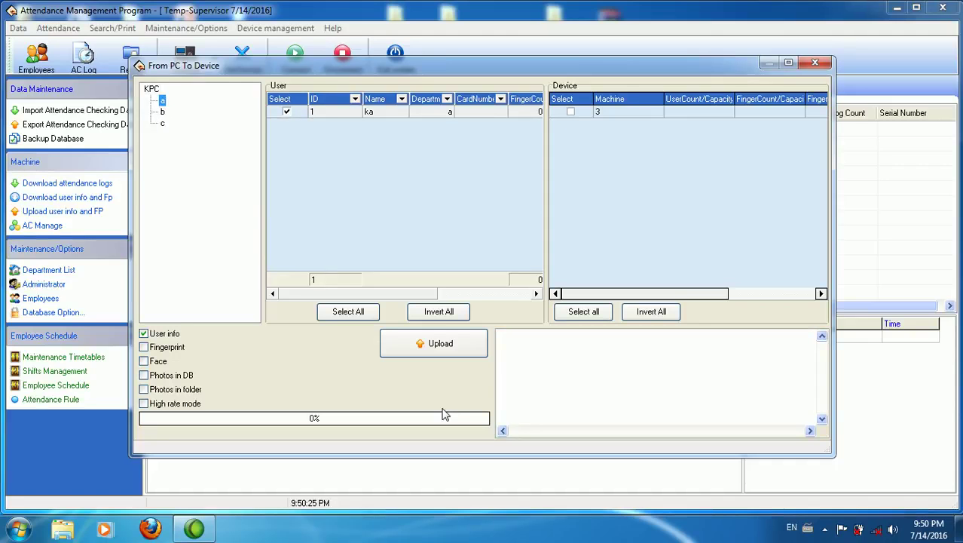
left_click(421, 349)
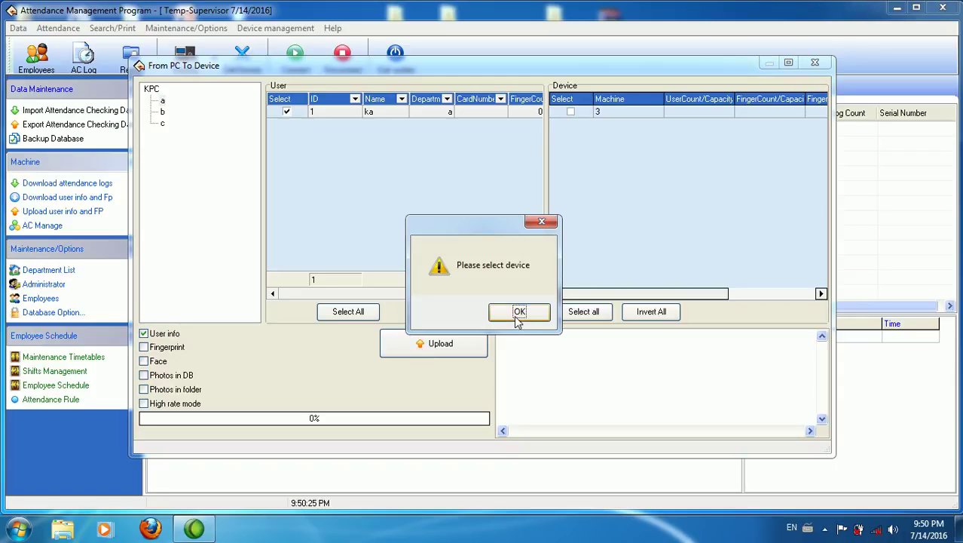
left_click(520, 314)
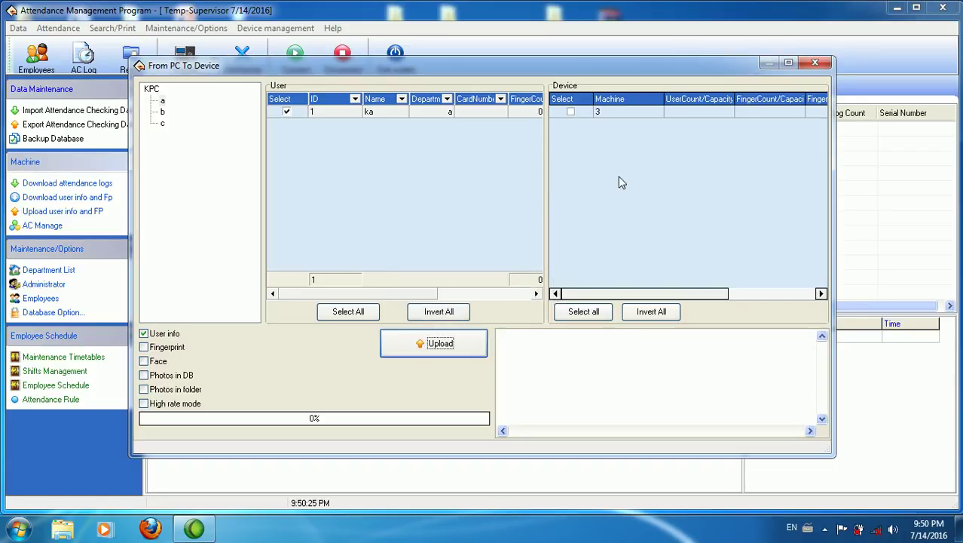
left_click(815, 62)
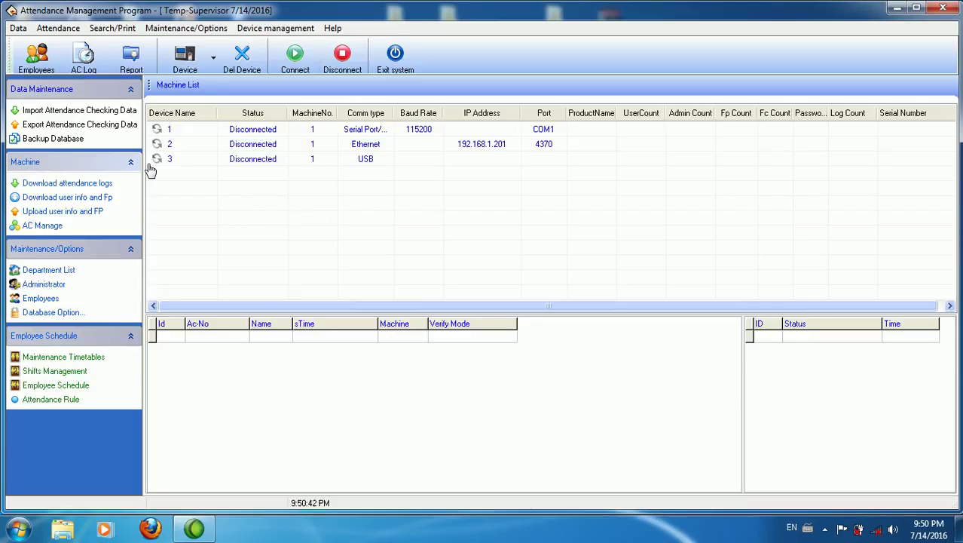
left_click(94, 186)
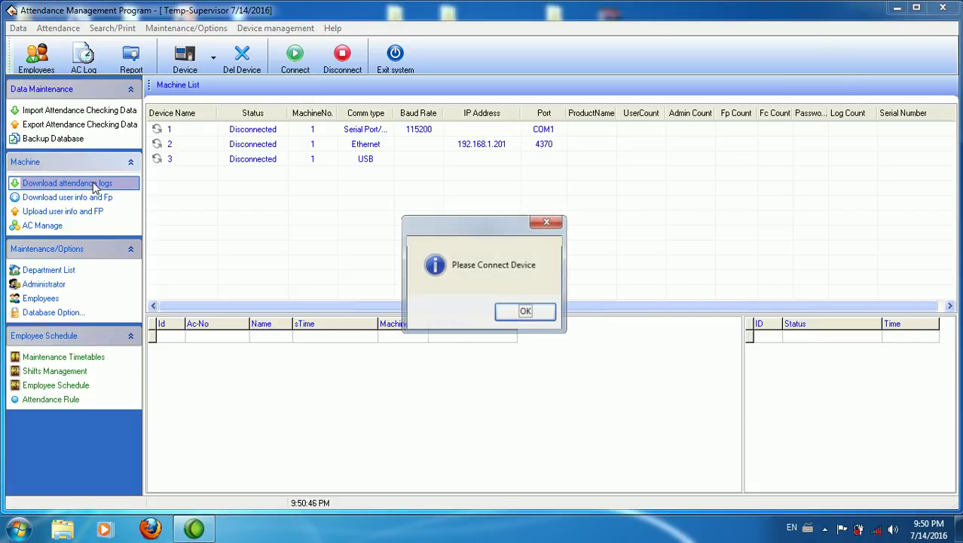
left_click(507, 315)
- Open the attendance report and calculate attendance for all KPC employees from 7/1/2016 to 7/30/2016
left_click(131, 67)
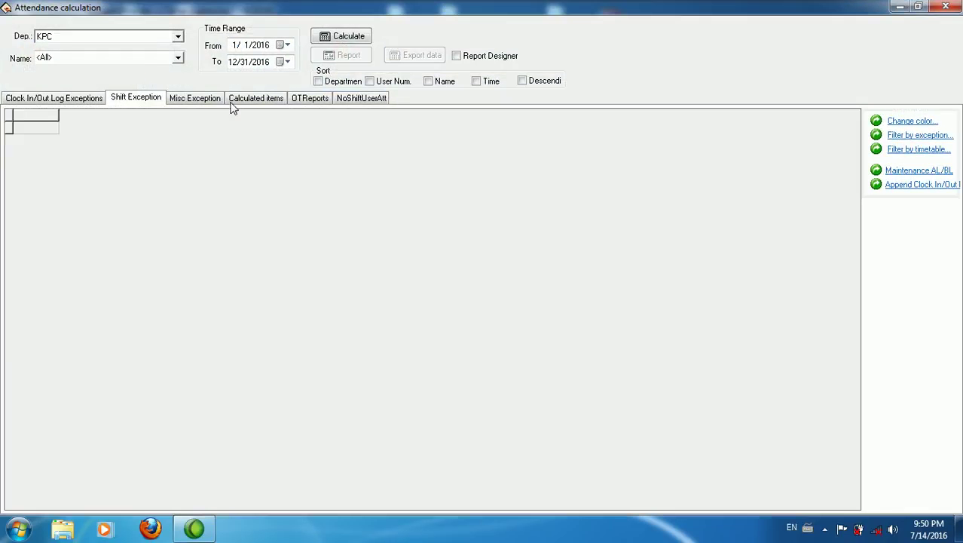
left_click(285, 61)
left_click(301, 80)
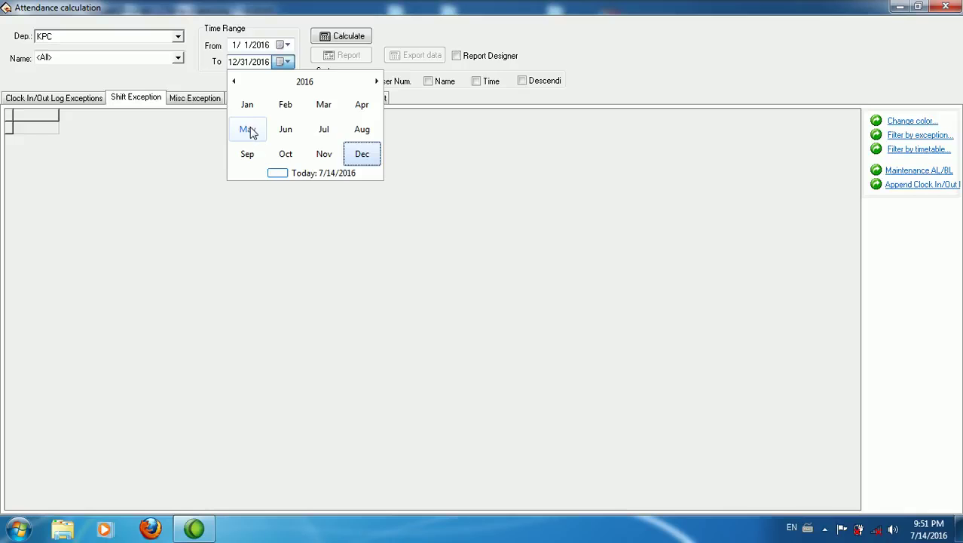
left_click(330, 133)
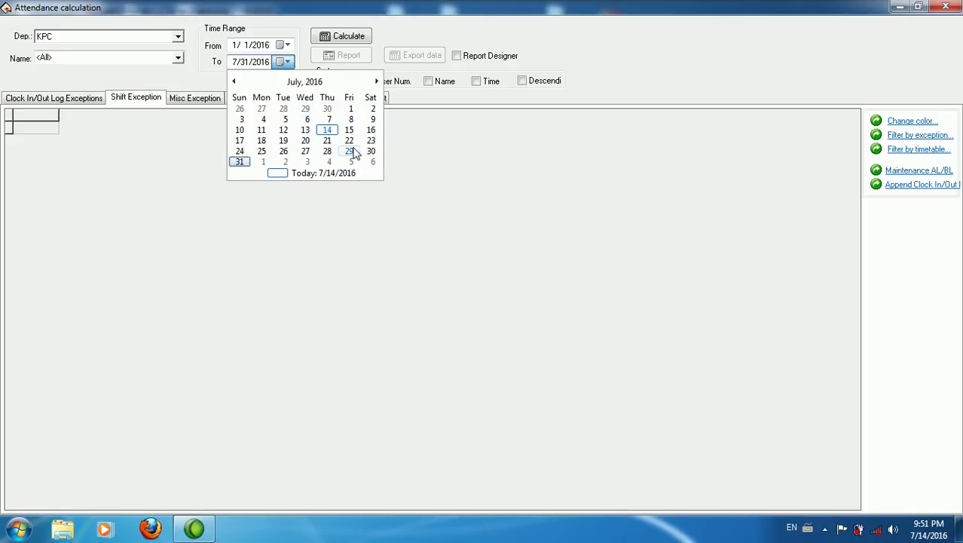
left_click(369, 151)
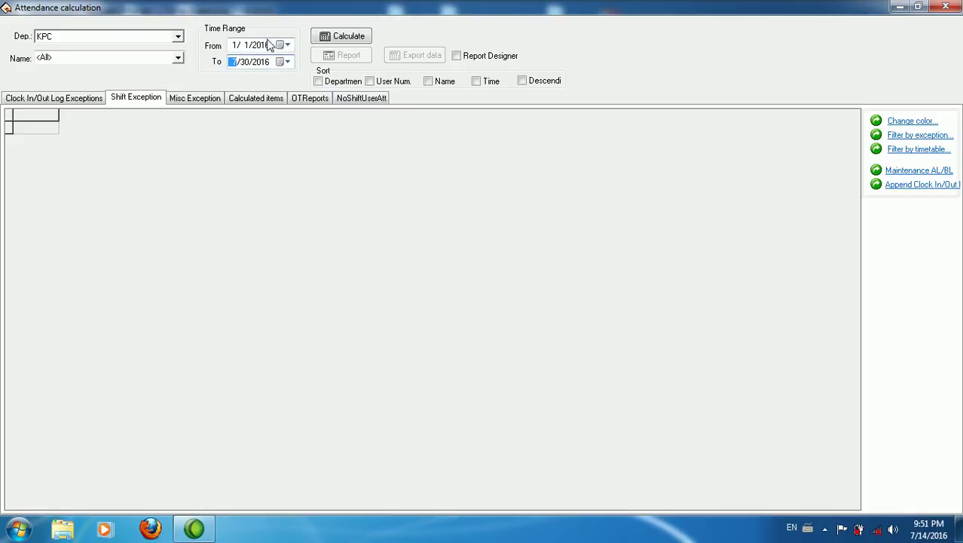
left_click(290, 47)
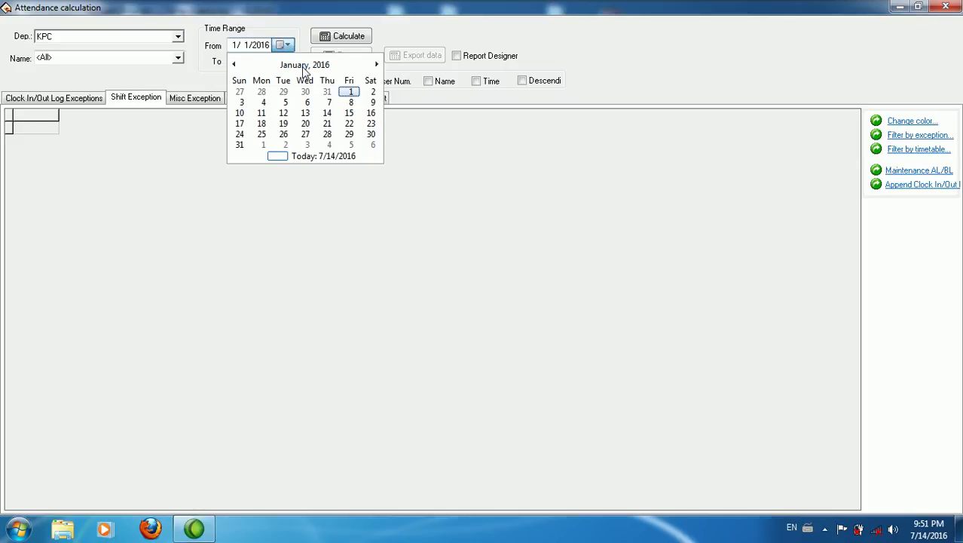
left_click(300, 65)
left_click(327, 114)
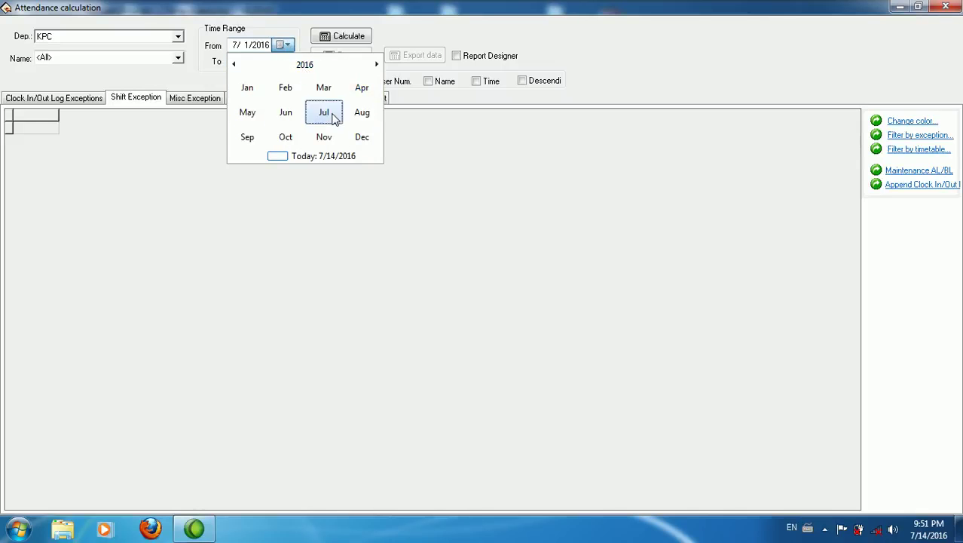
left_click(348, 93)
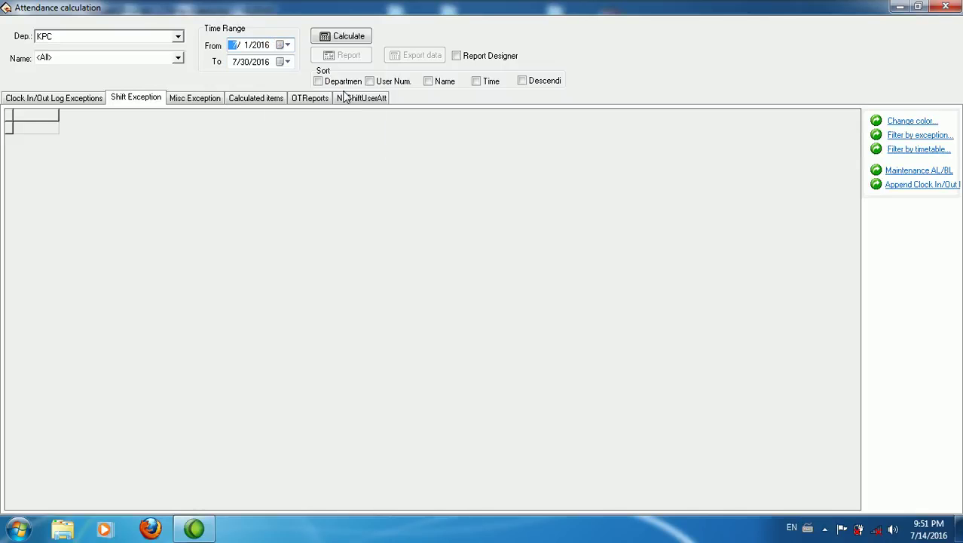
left_click(345, 39)
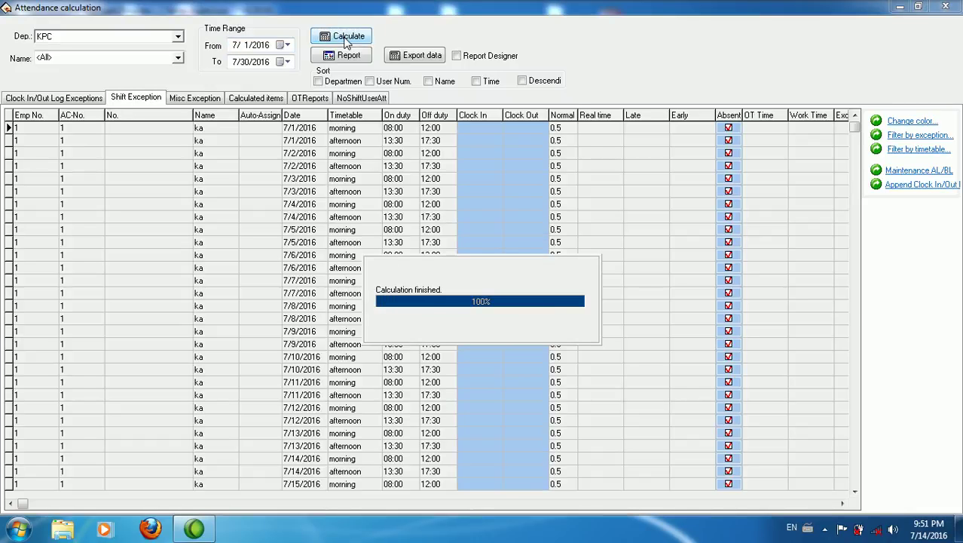
- Create the Staff's On-Duty/Off-Duty Timetable report, save it as the Excel file 07-16 in New folder, and close the report windows
left_click(347, 56)
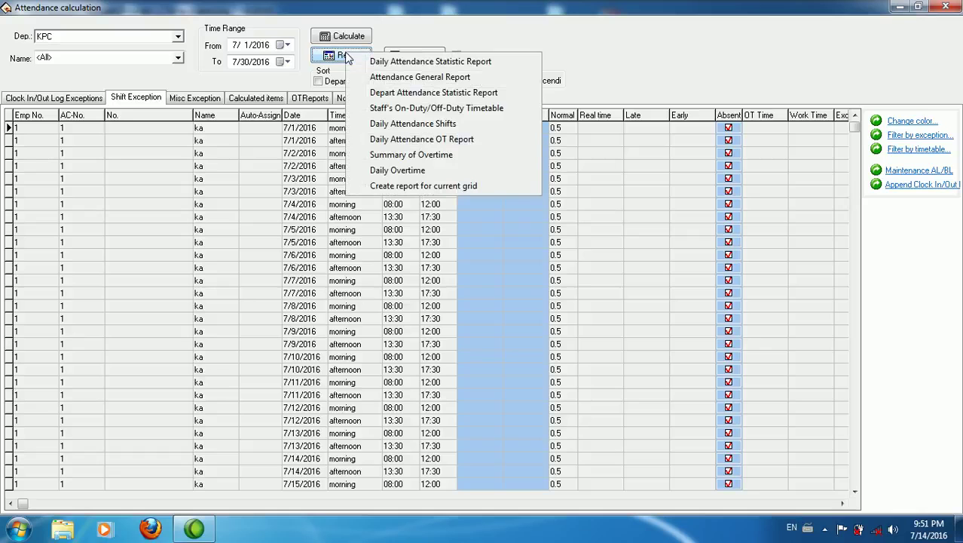
left_click(386, 111)
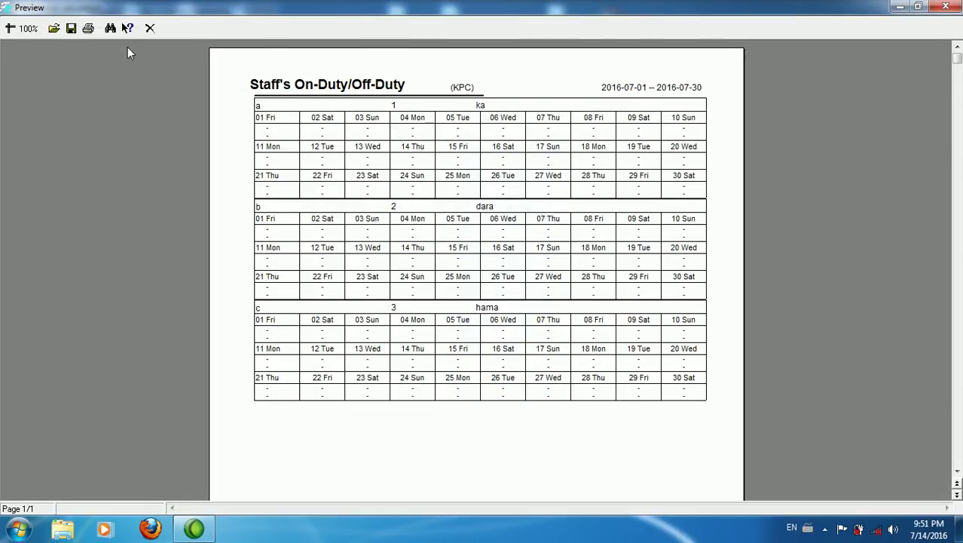
left_click(72, 30)
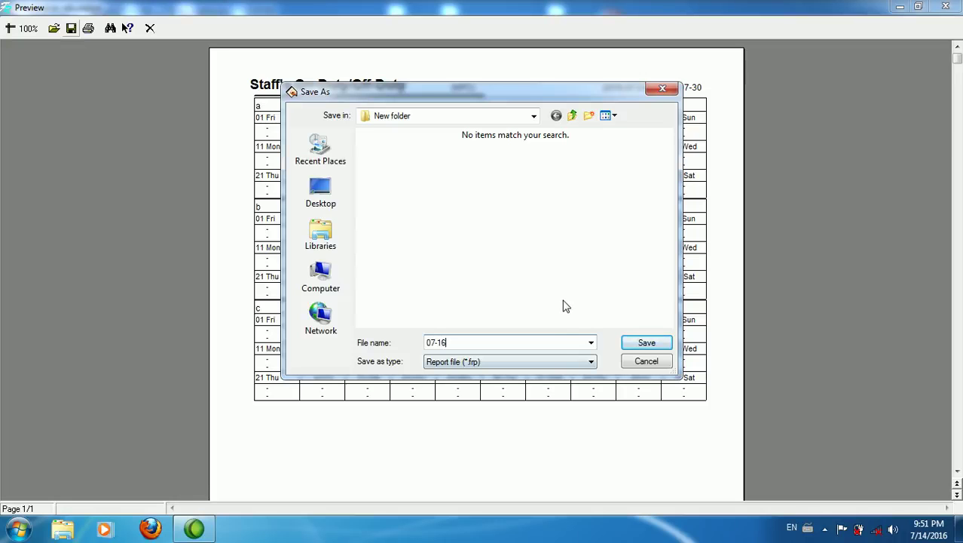
left_click(591, 362)
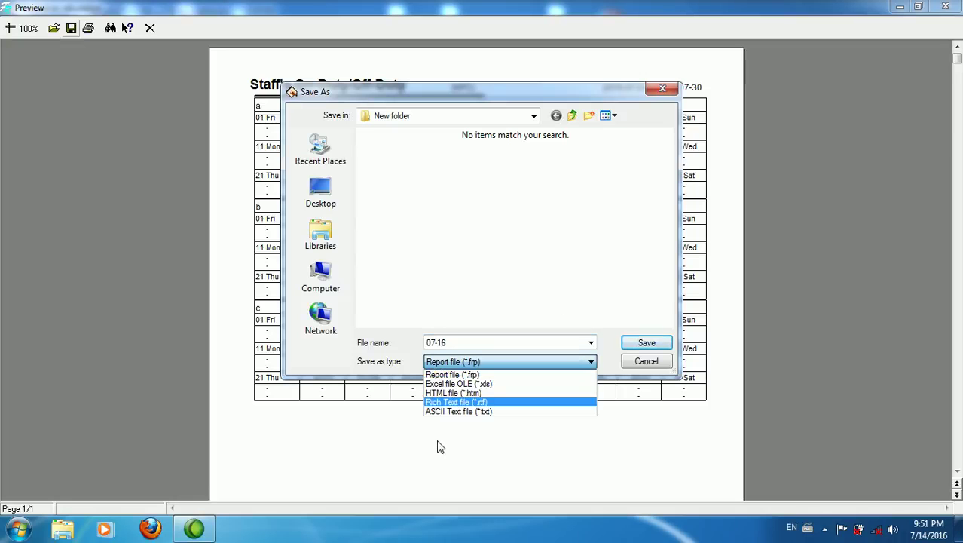
left_click(495, 393)
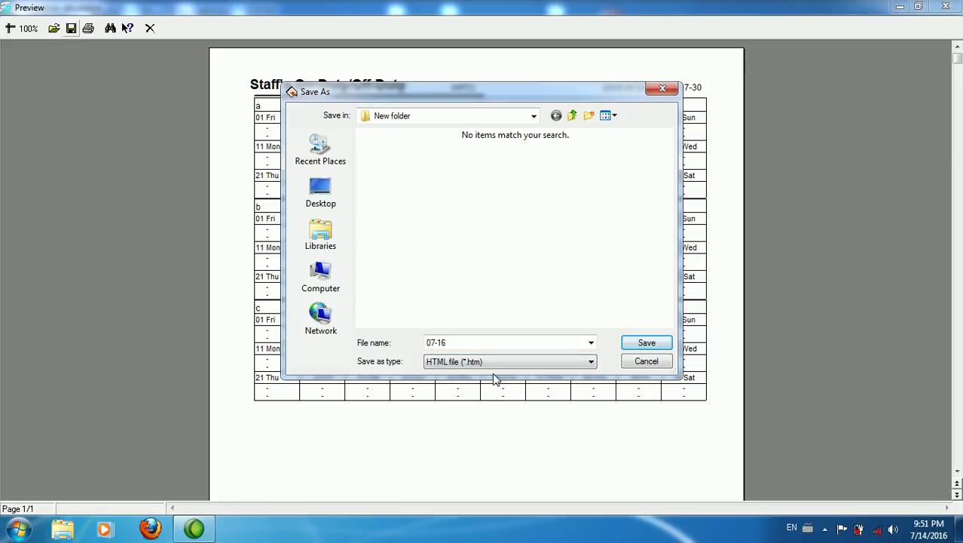
left_click(493, 369)
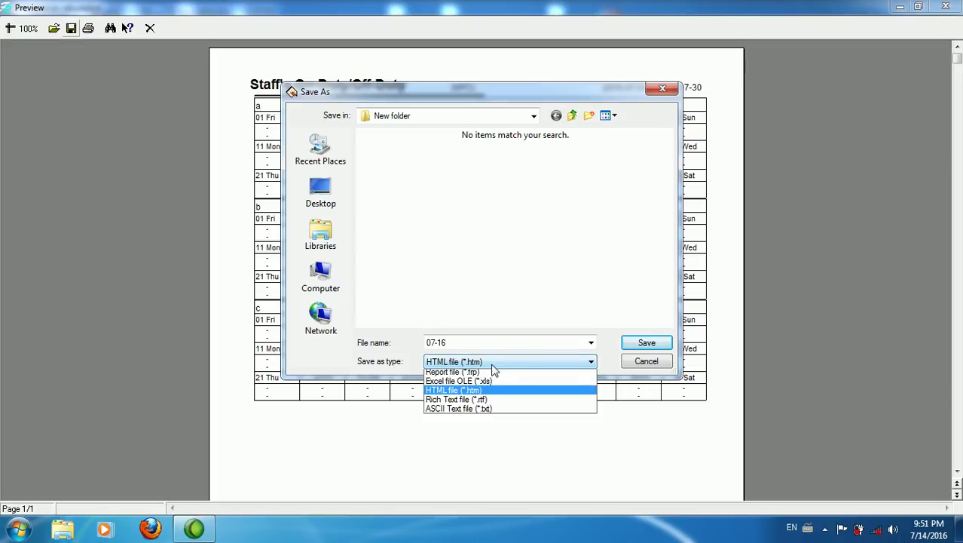
left_click(490, 383)
left_click(637, 344)
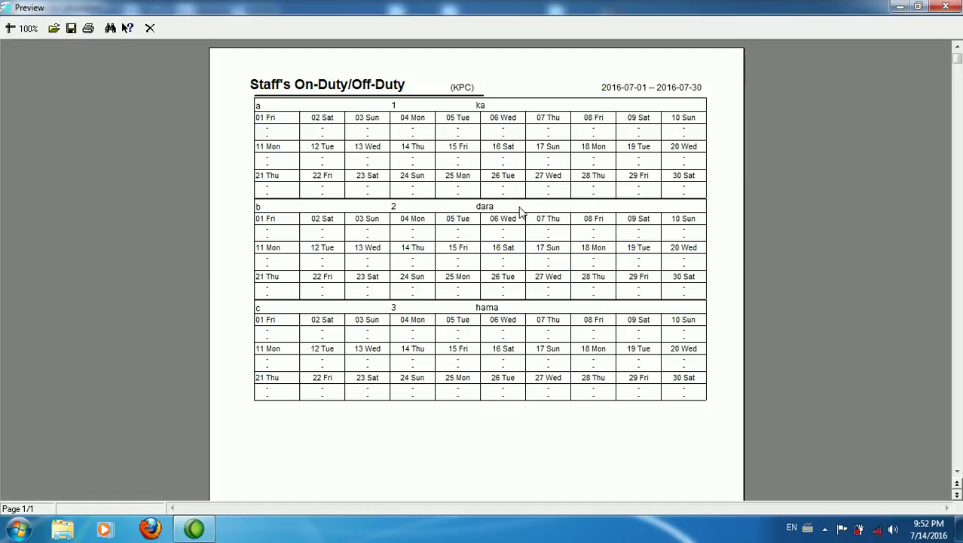
left_click(945, 6)
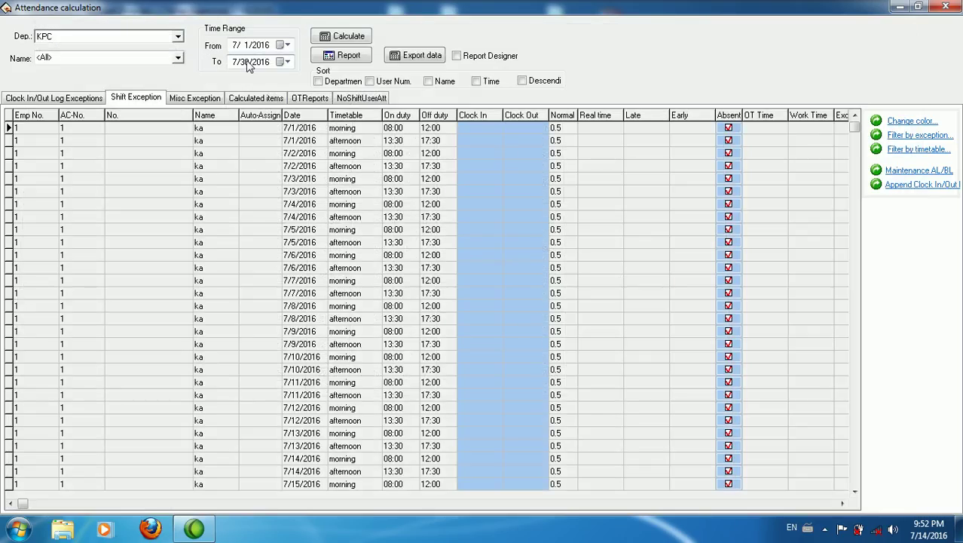
left_click(946, 6)
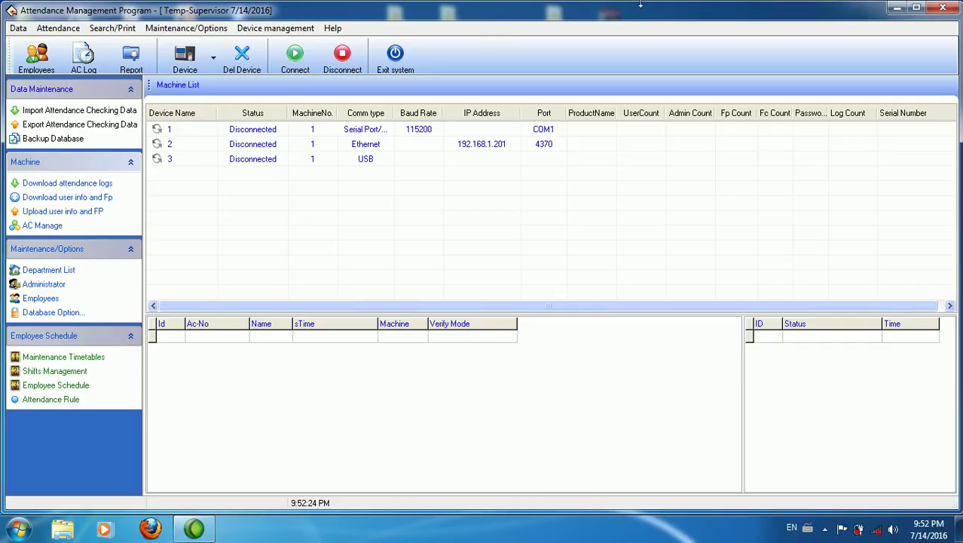
left_click(897, 8)
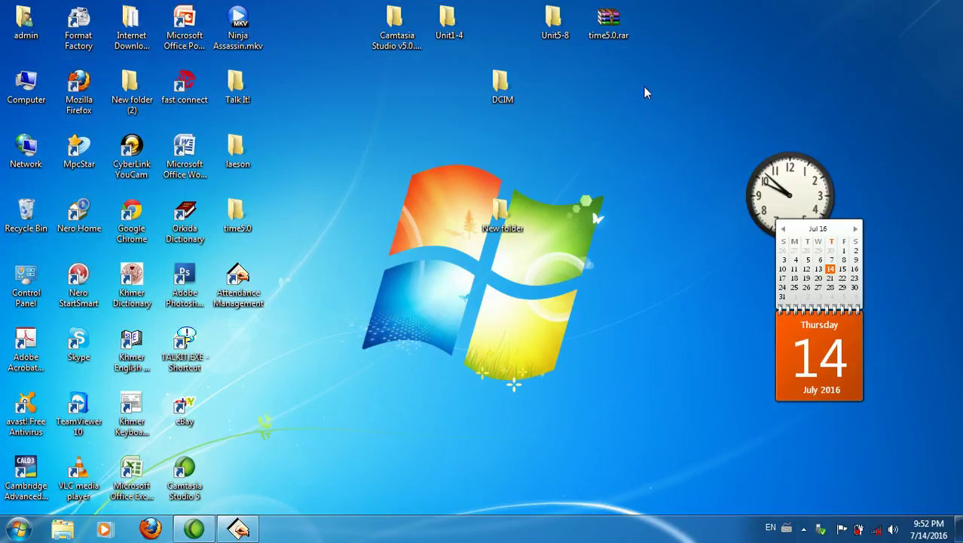
right_click(23, 88)
left_click(44, 93)
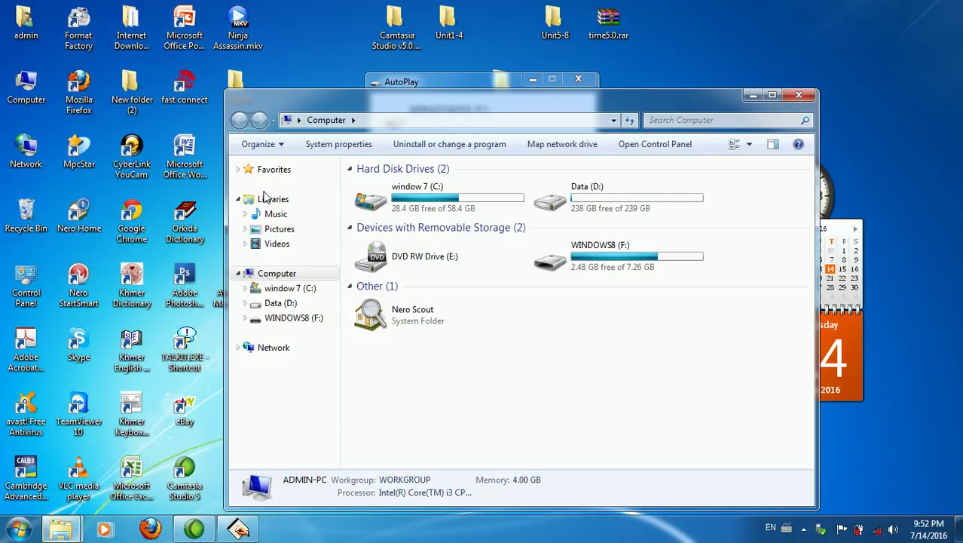
left_click(296, 319)
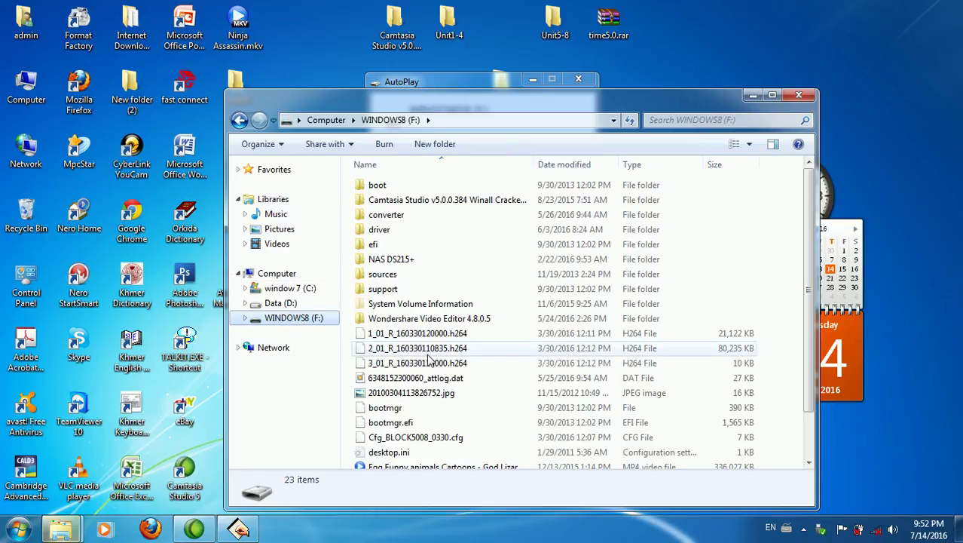
left_click(431, 382)
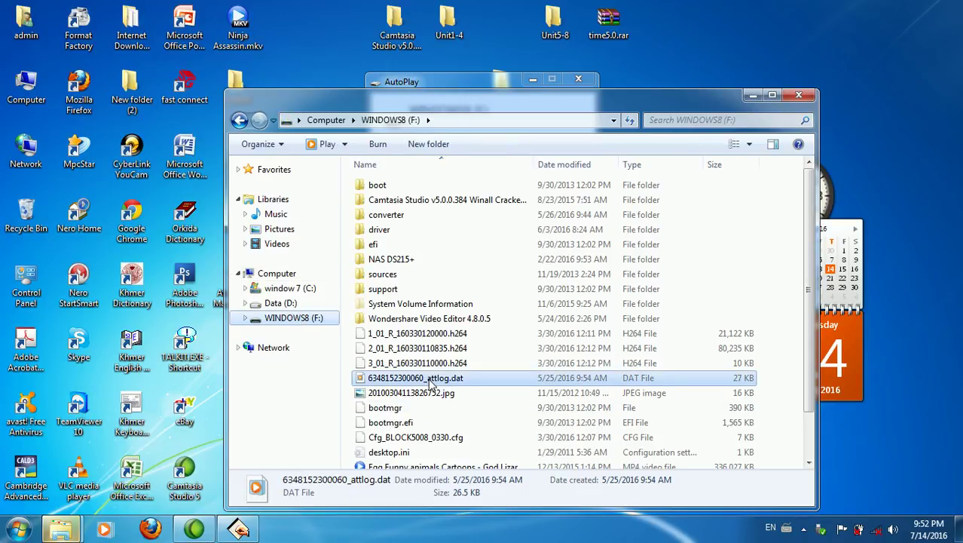
right_click(431, 383)
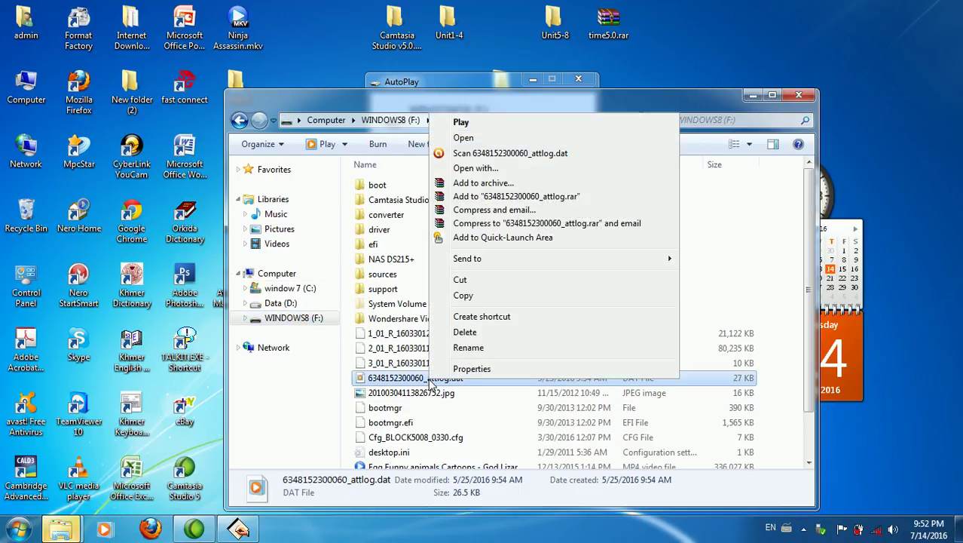
left_click(464, 297)
left_click(798, 95)
left_click(587, 83)
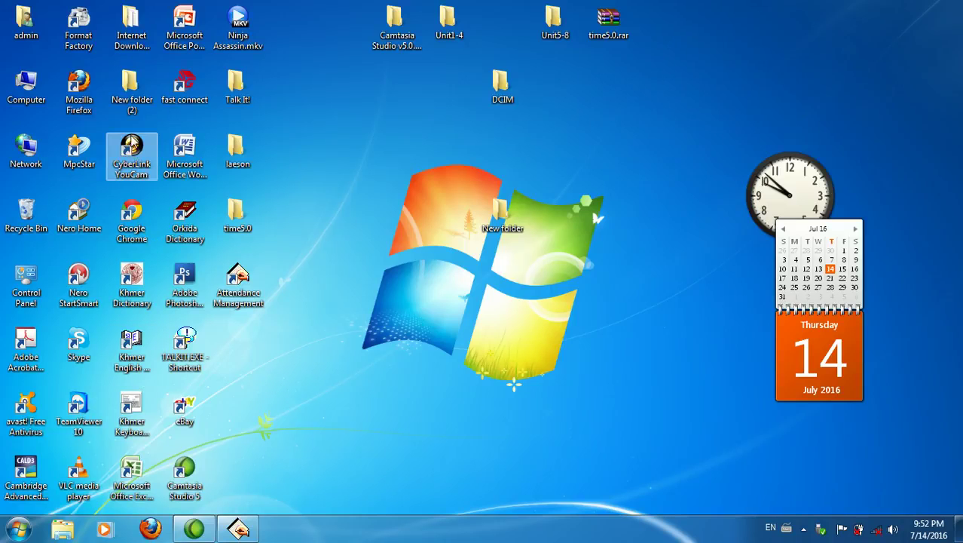
- Open the desktop folder named New folder that holds the saved report and the database backup
double_click(128, 98)
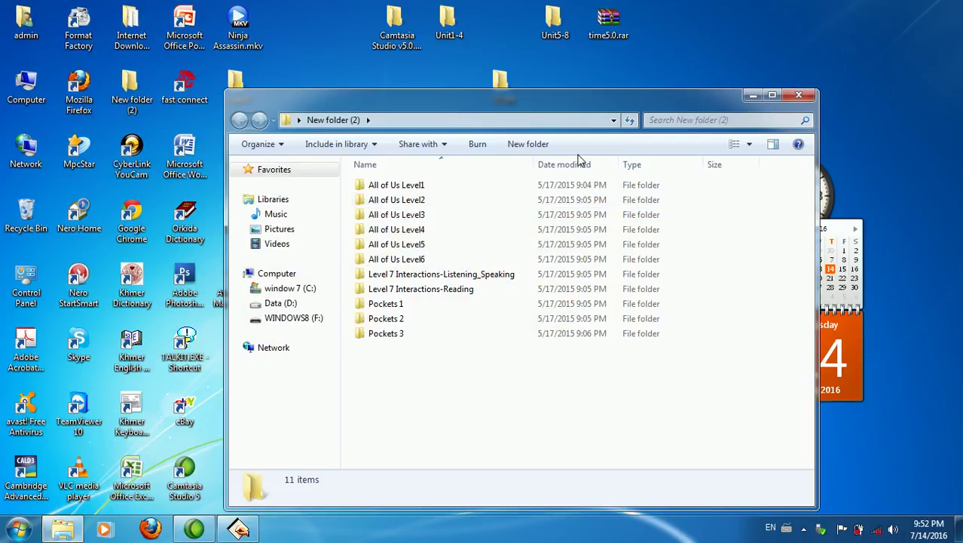
left_click(799, 96)
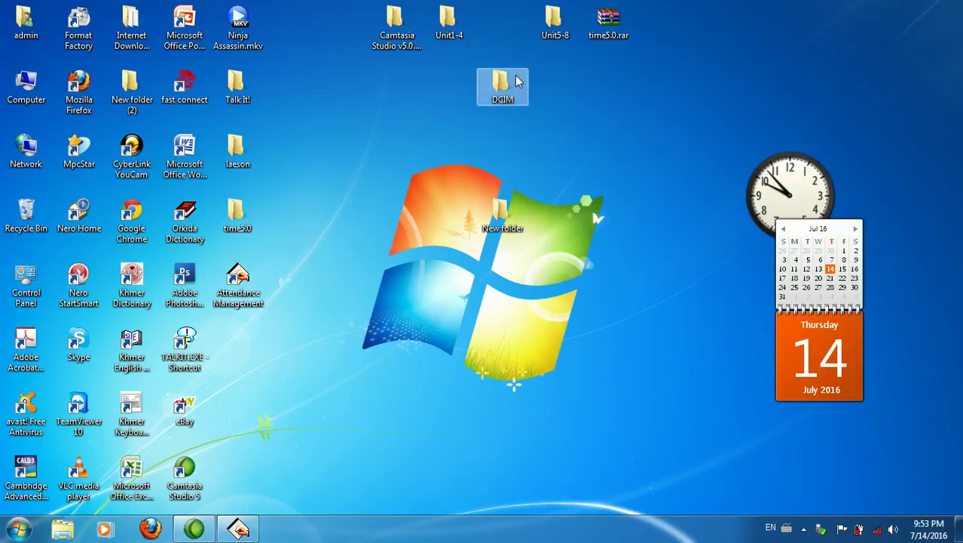
double_click(502, 215)
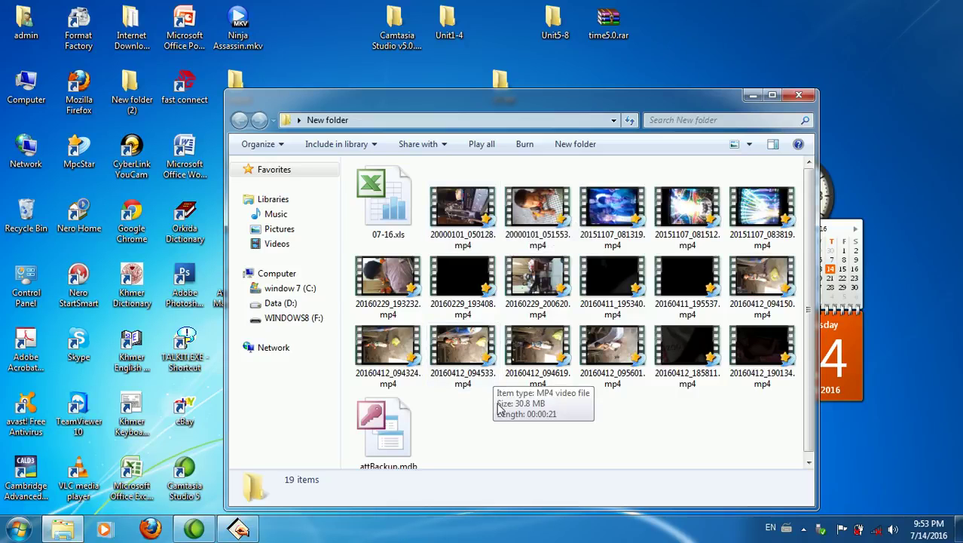
right_click(497, 447)
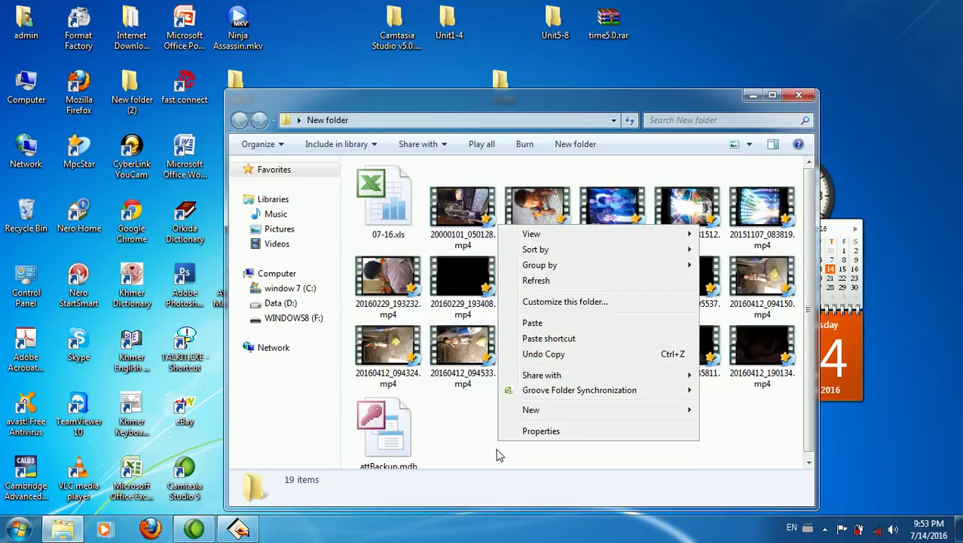
left_click(532, 322)
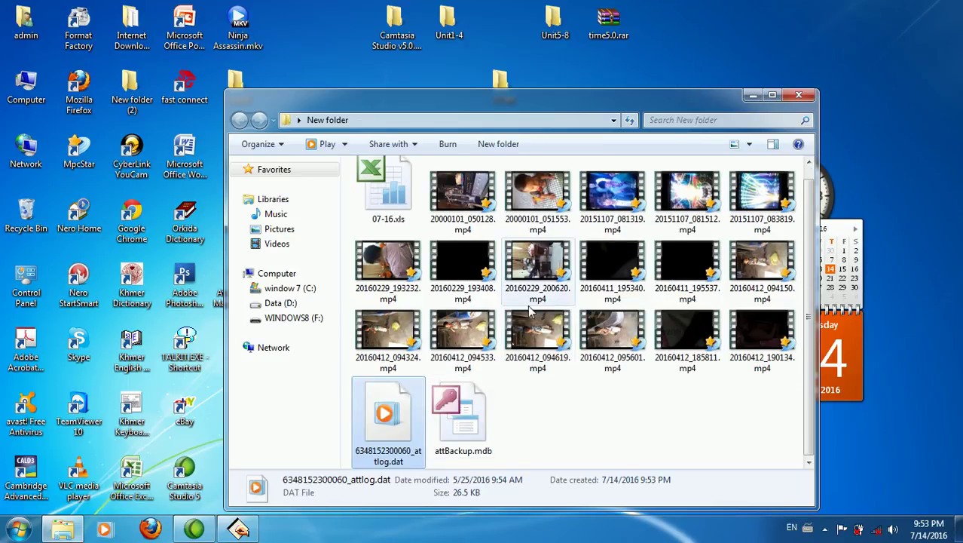
left_click(797, 96)
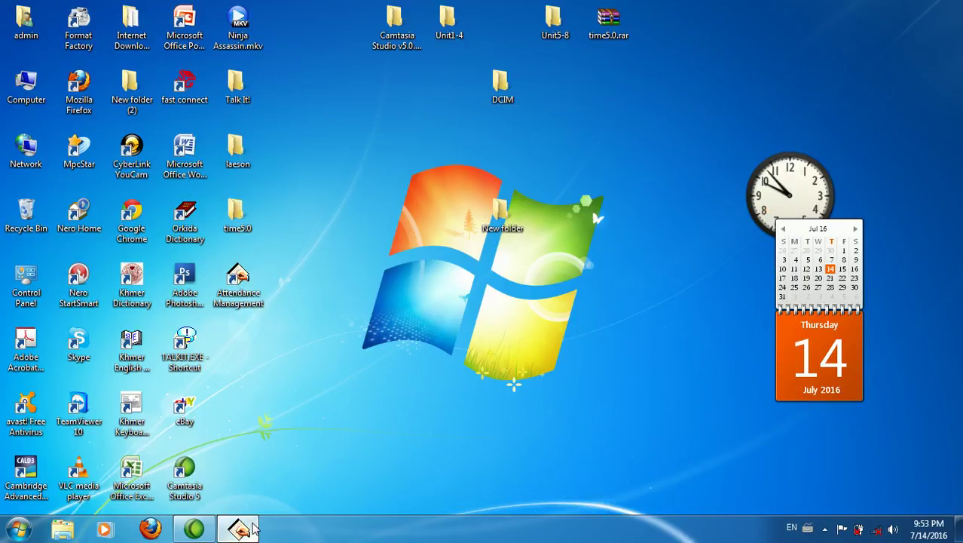
- Switch to the Attendance Management Program and open USB disk data management for the 9 Code(OEM) machine type
left_click(238, 529)
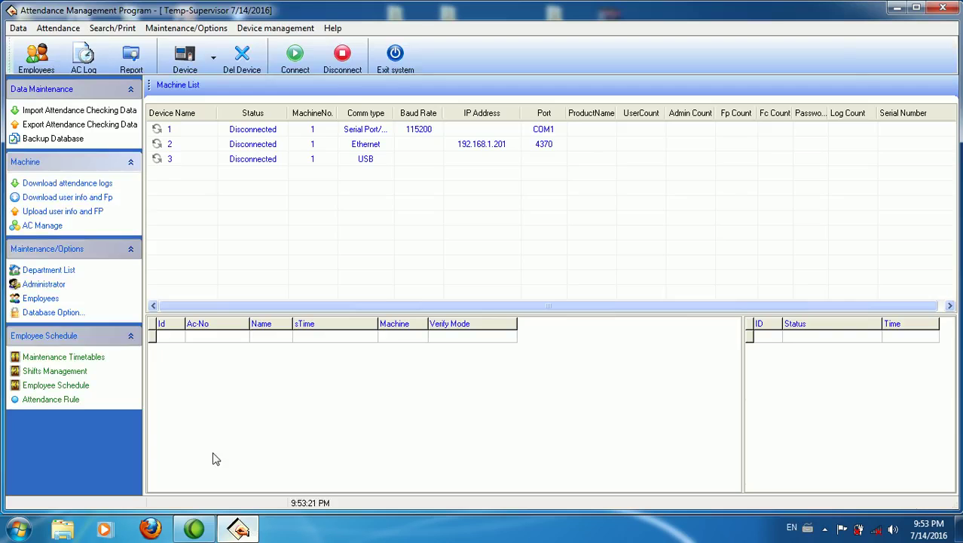
left_click(18, 28)
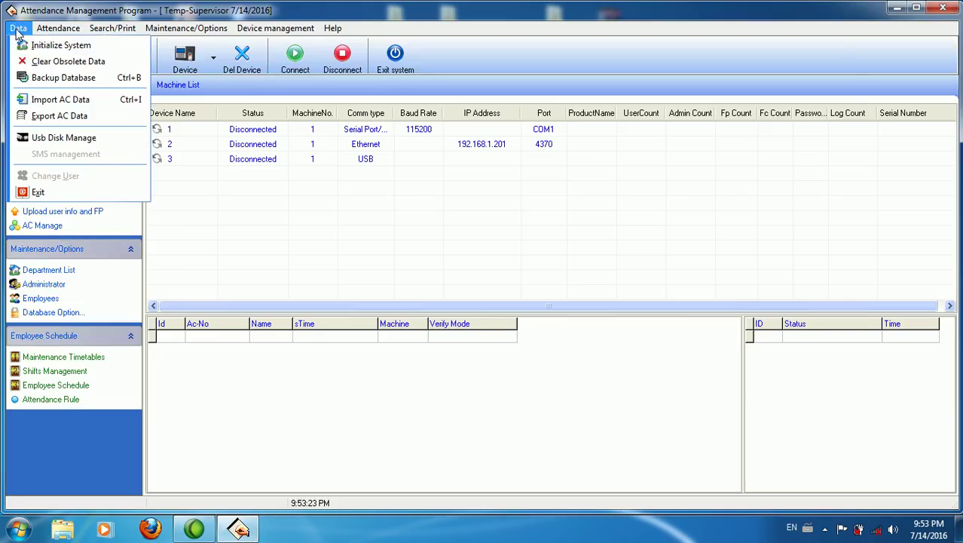
left_click(43, 138)
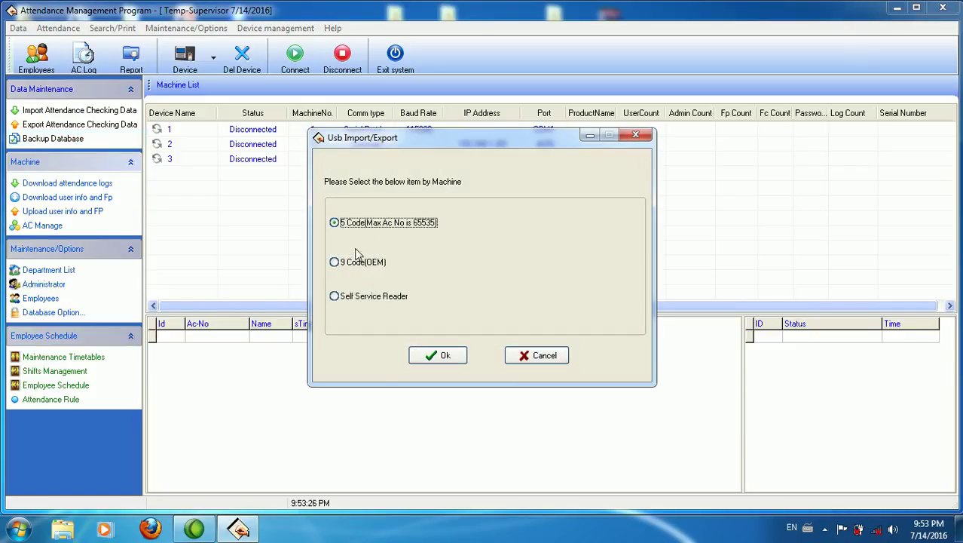
left_click(354, 270)
left_click(445, 362)
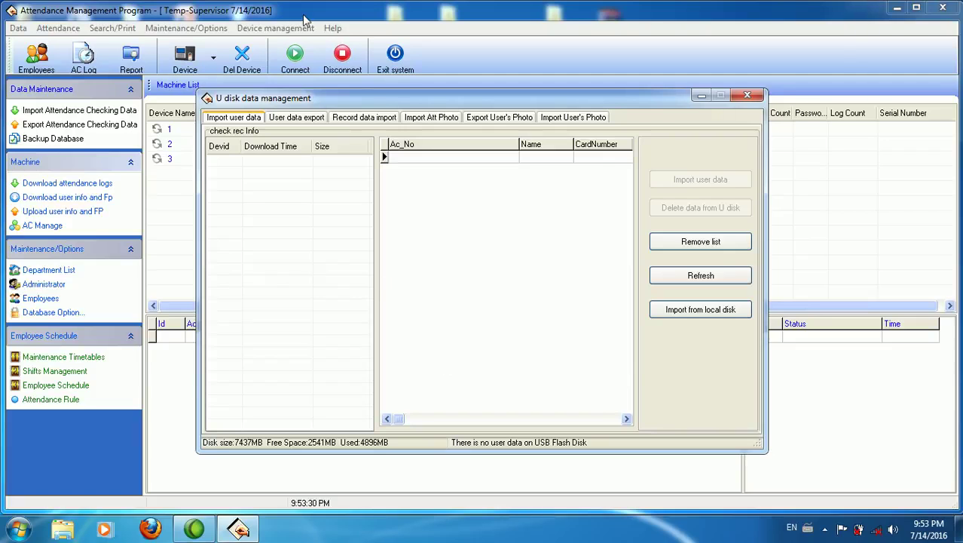
- Import the attendance records from the local desktop folder New folder and close USB disk data management
left_click(364, 118)
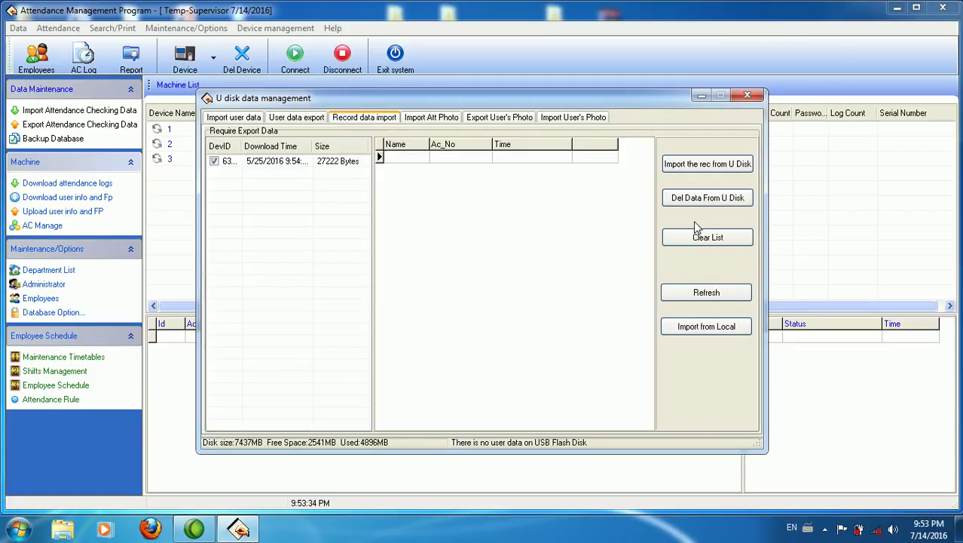
left_click(708, 328)
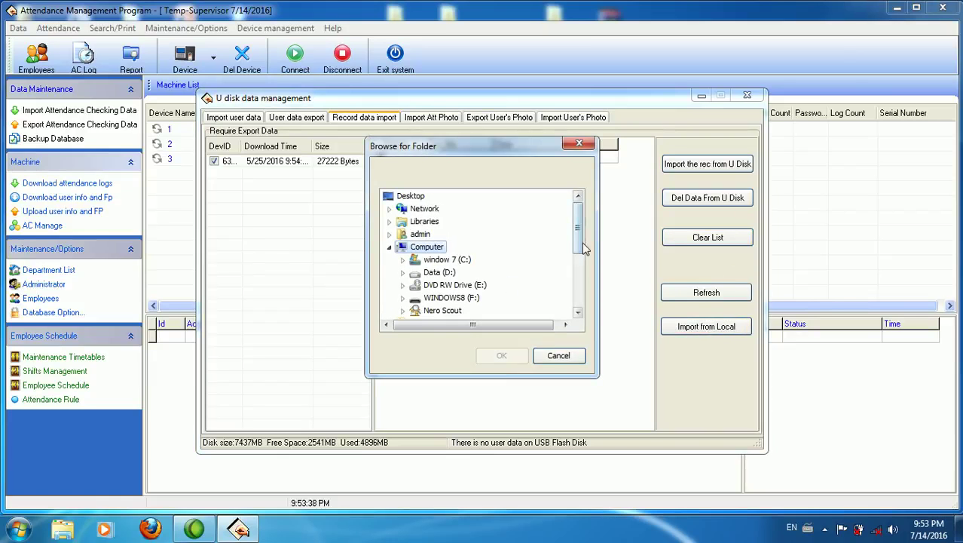
scroll(426, 260, "down", 5)
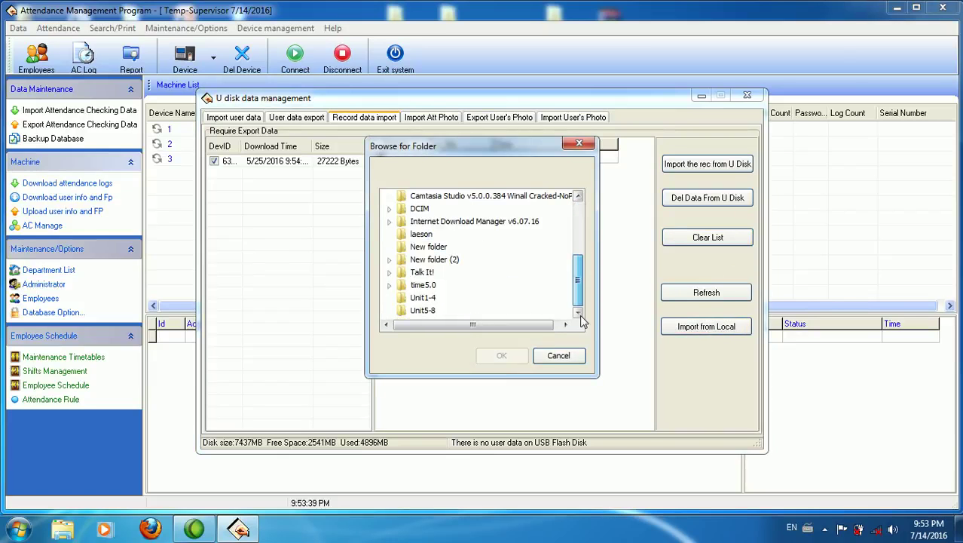
left_click(434, 250)
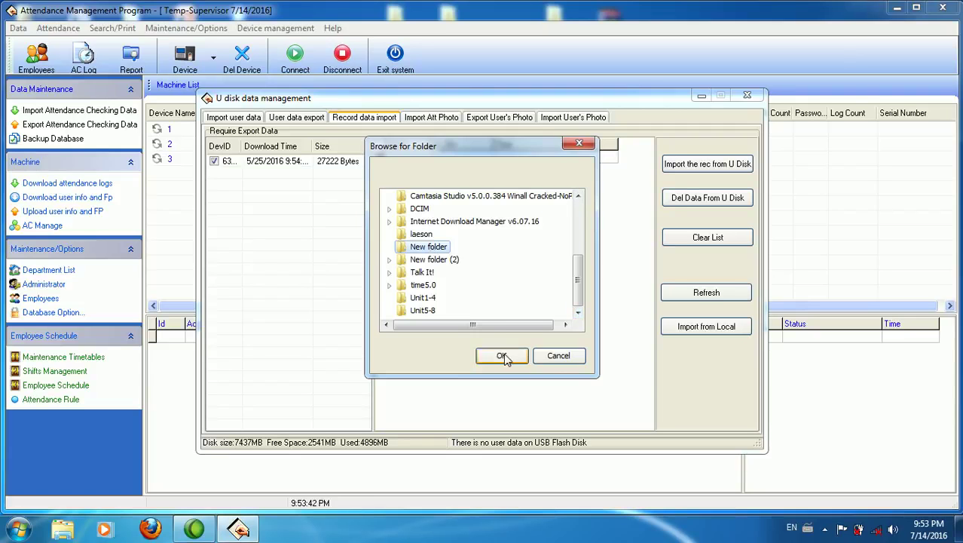
left_click(503, 356)
left_click(483, 318)
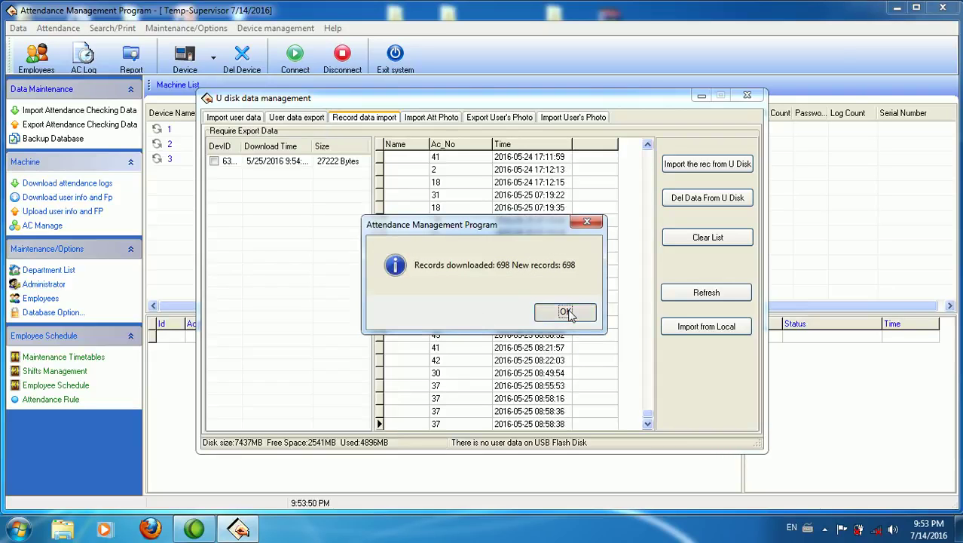
left_click(566, 312)
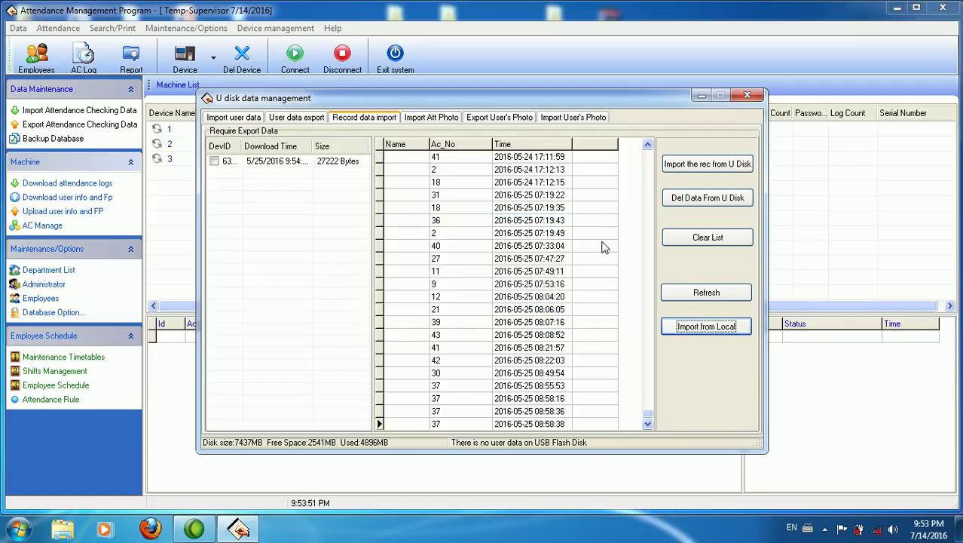
left_click(757, 98)
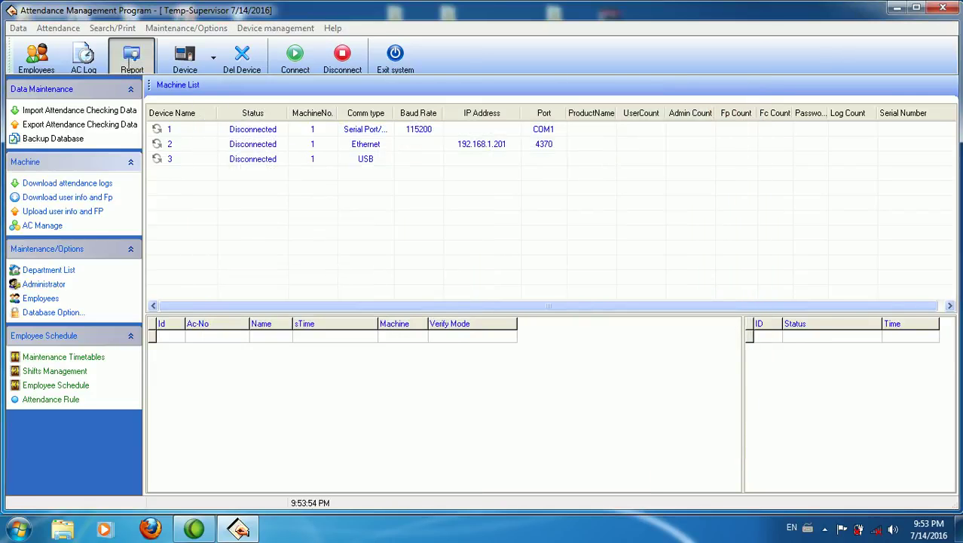
- Calculate attendance for all KPC employees from 7/1/2016 to 7/30/2016 and preview the Staff's On-Duty/Off-Duty Timetable report
left_click(132, 60)
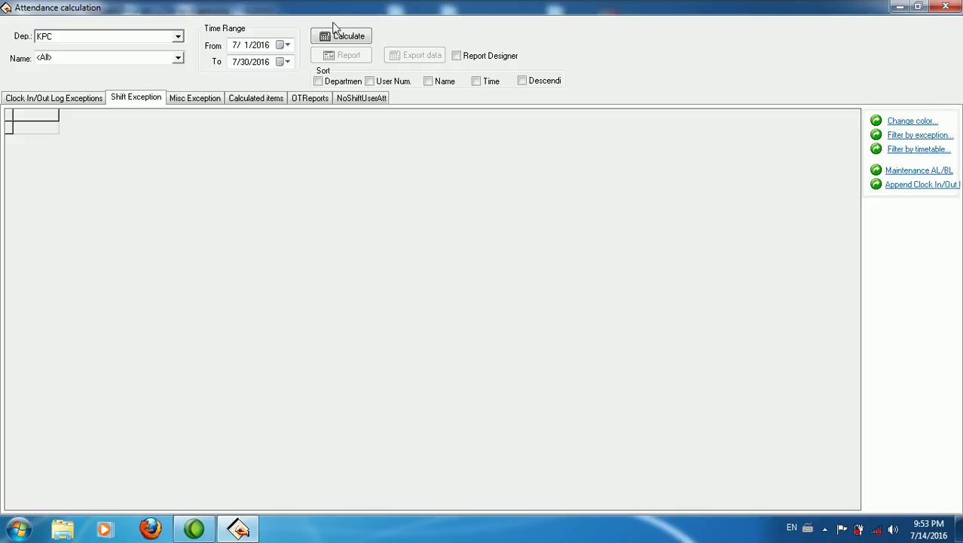
left_click(342, 37)
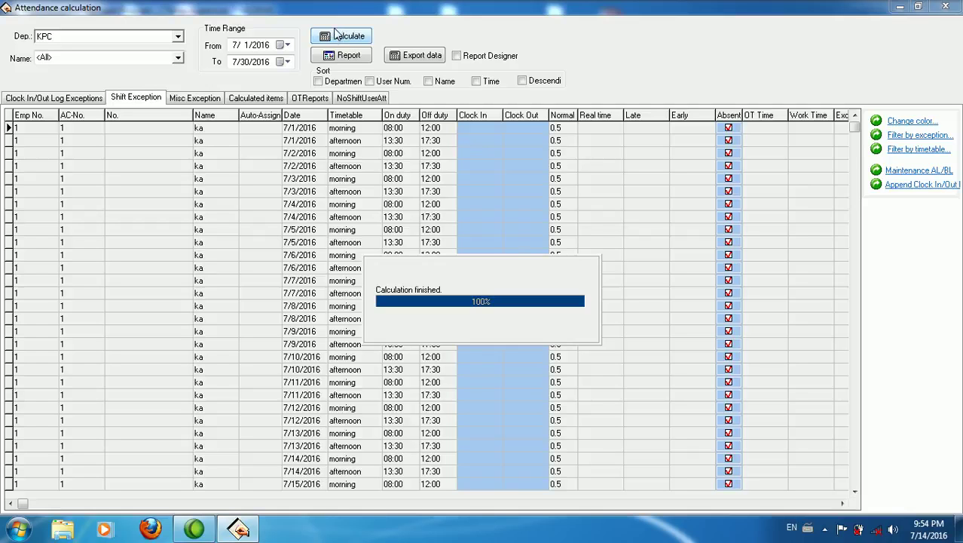
left_click(349, 59)
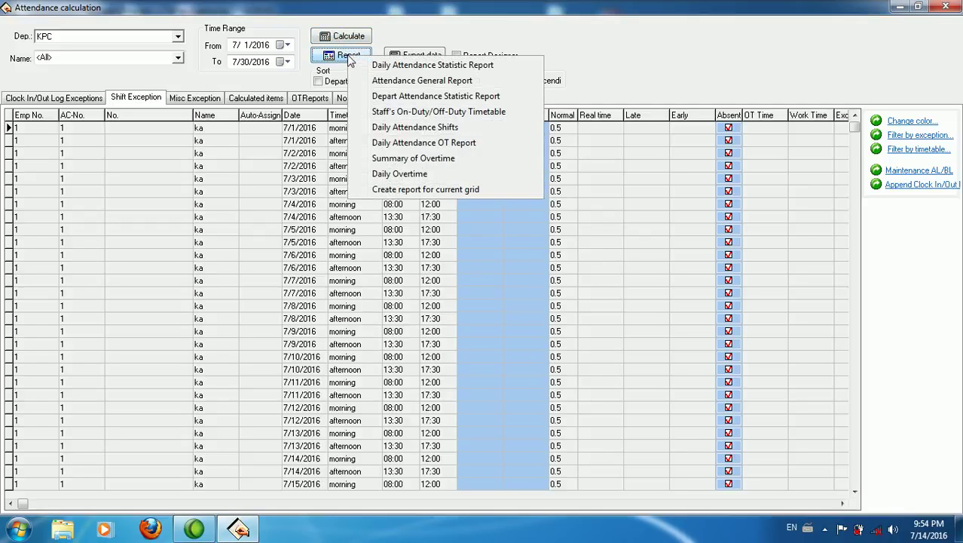
left_click(416, 113)
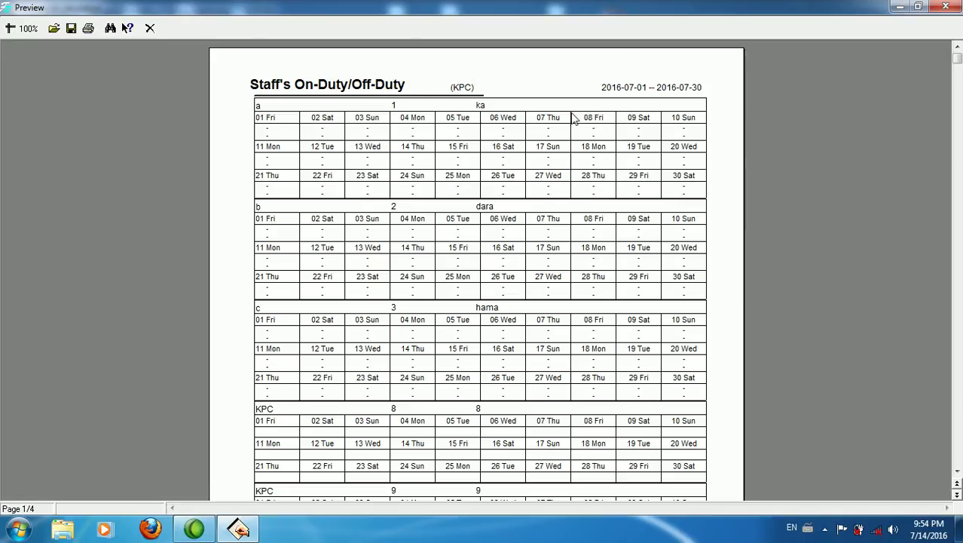
left_click(945, 6)
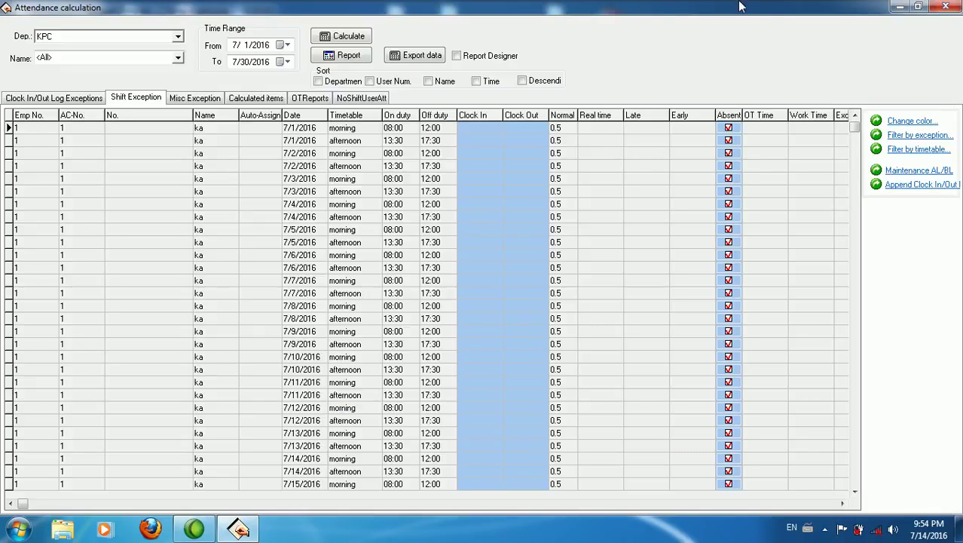
- Create the Staff's On-Duty/Off-Duty Timetable report, save it in New folder as the Excel OLE file 07-16.xls, and exit the attendance program
left_click(363, 56)
left_click(393, 105)
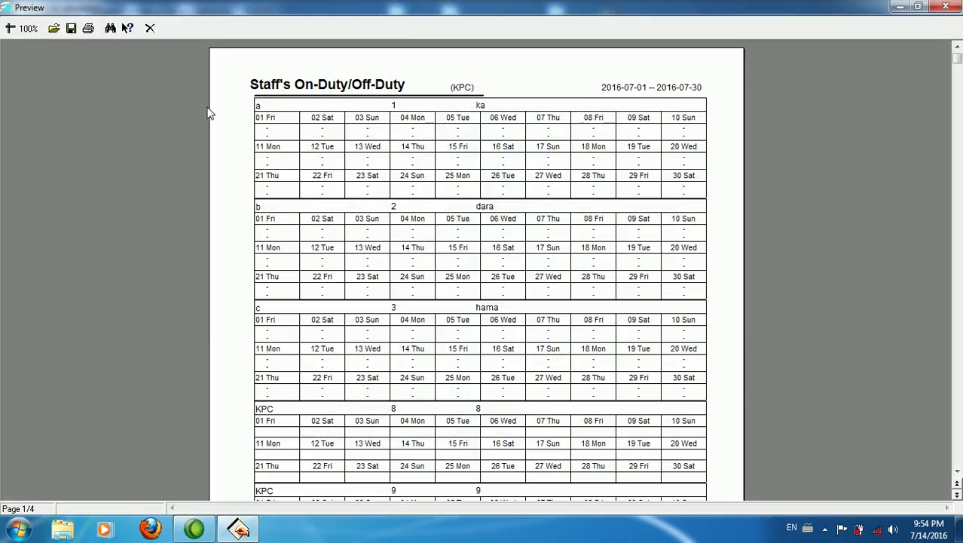
left_click(71, 29)
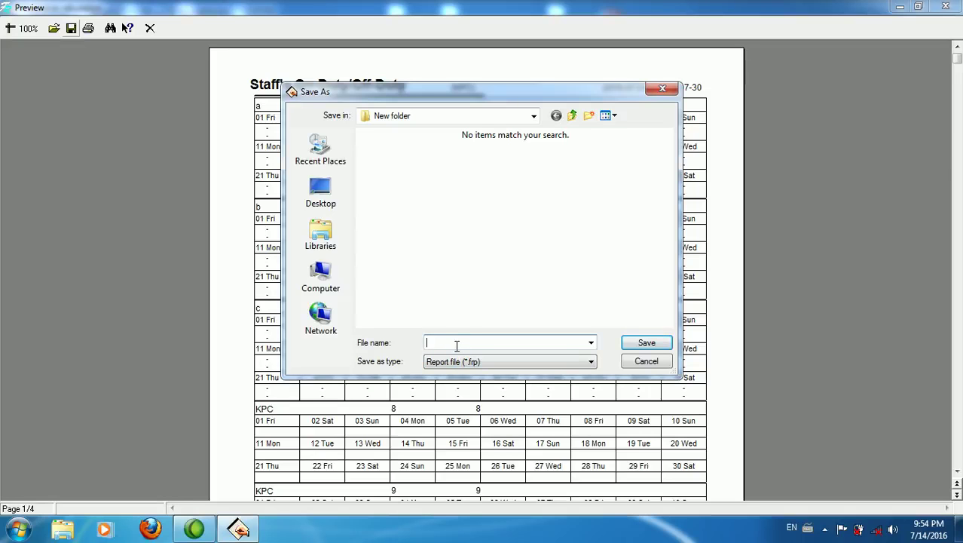
type("07-16")
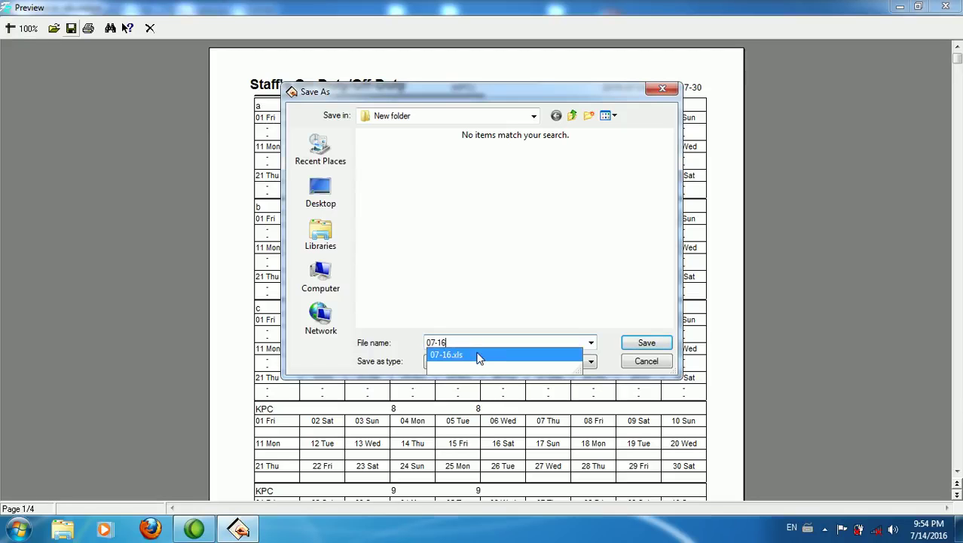
left_click(477, 355)
left_click(483, 363)
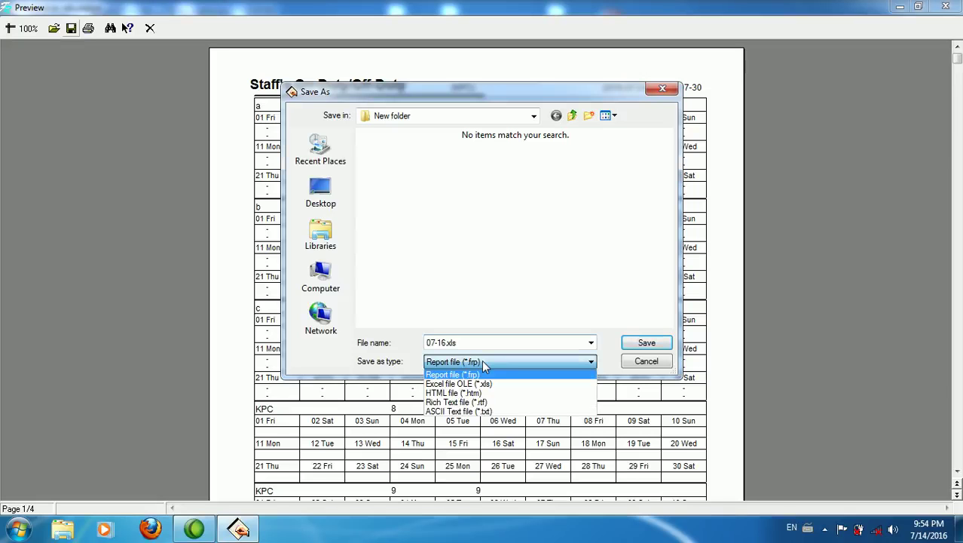
left_click(484, 383)
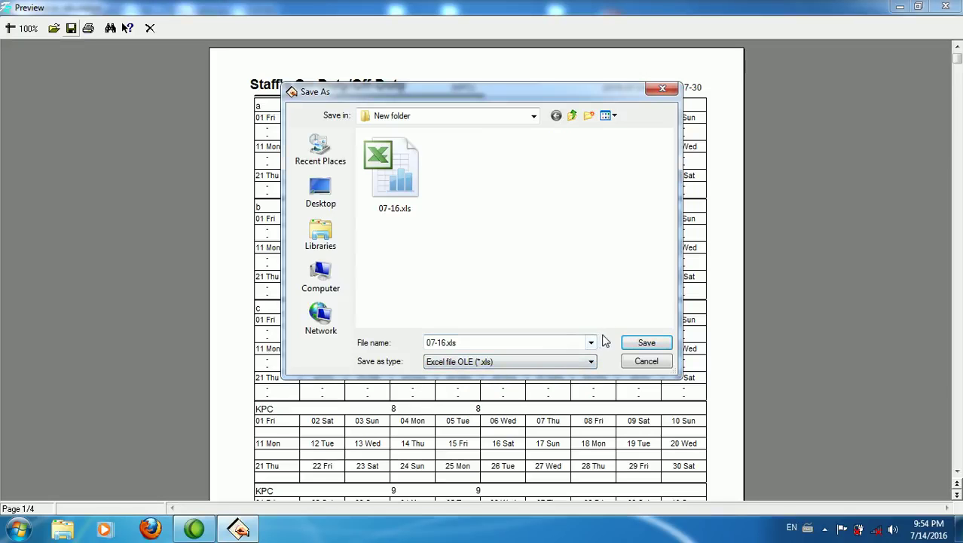
left_click(638, 343)
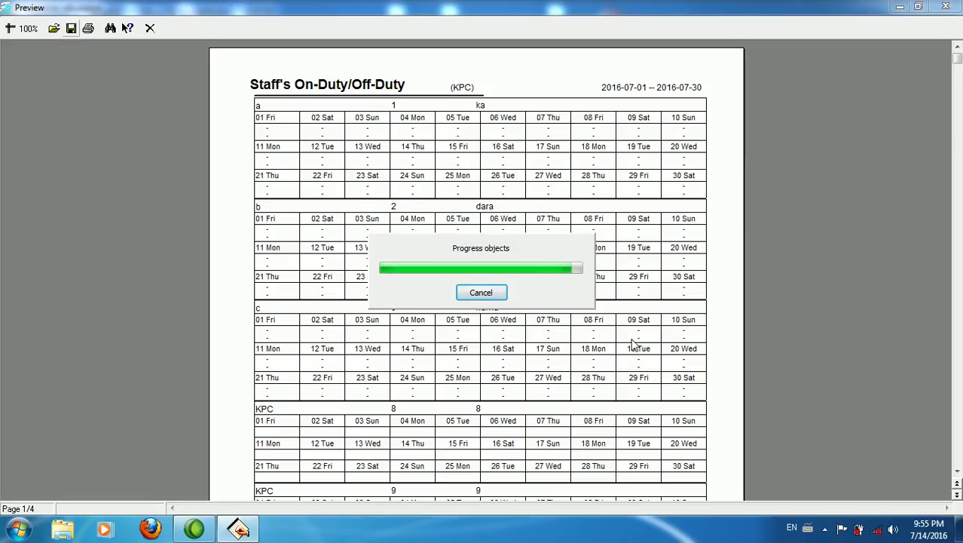
left_click(945, 8)
left_click(945, 8)
left_click(944, 7)
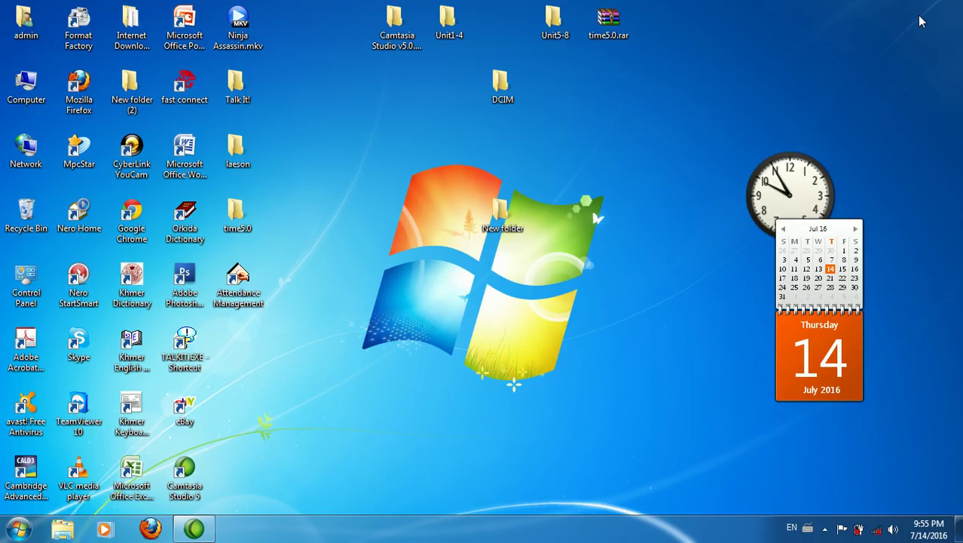
- Open 07-16.xls from the desktop's New folder in Excel and fill all cells of Sheet1 with white
double_click(501, 213)
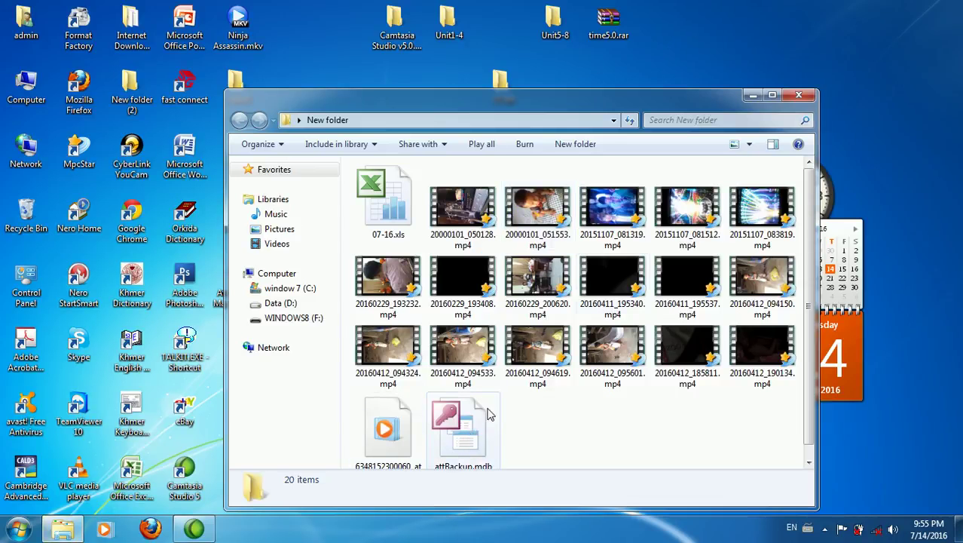
double_click(401, 202)
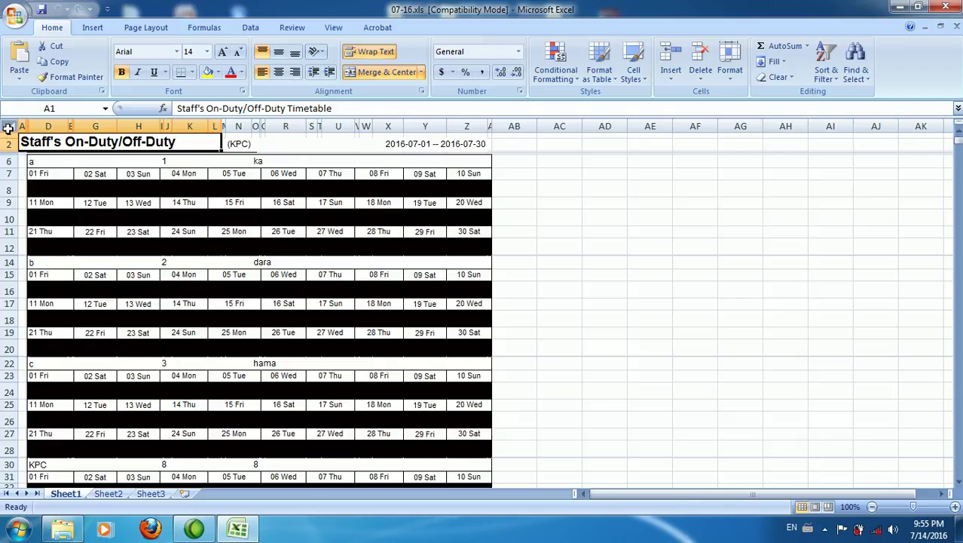
left_click(8, 128)
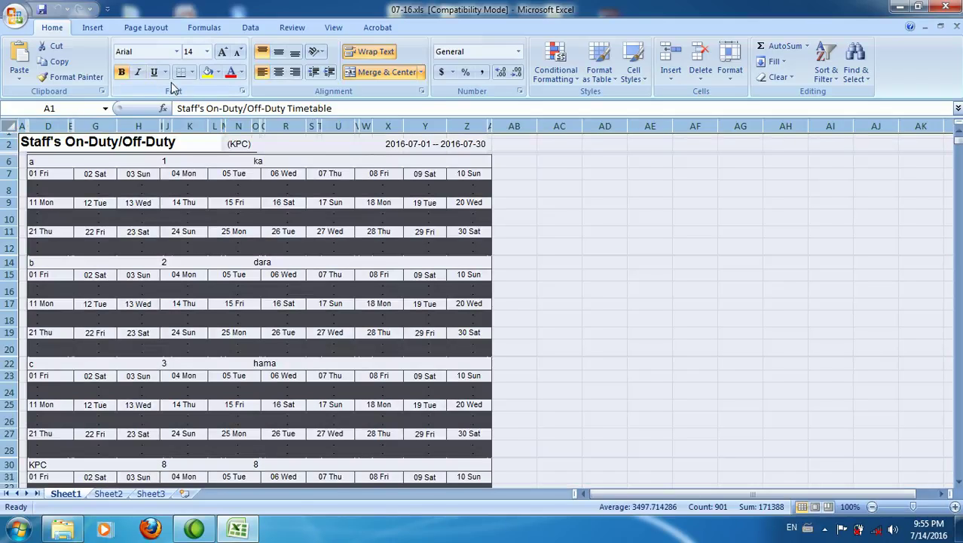
left_click(218, 73)
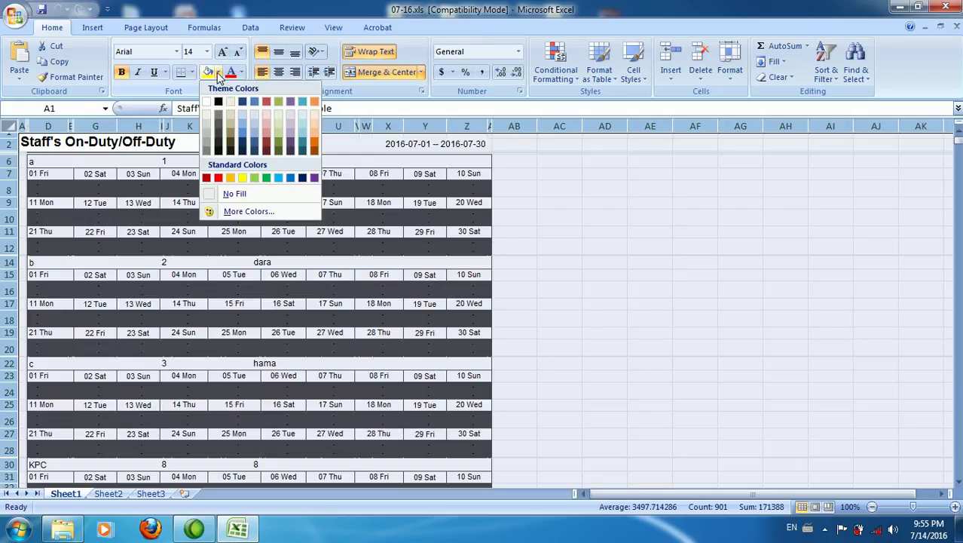
left_click(208, 103)
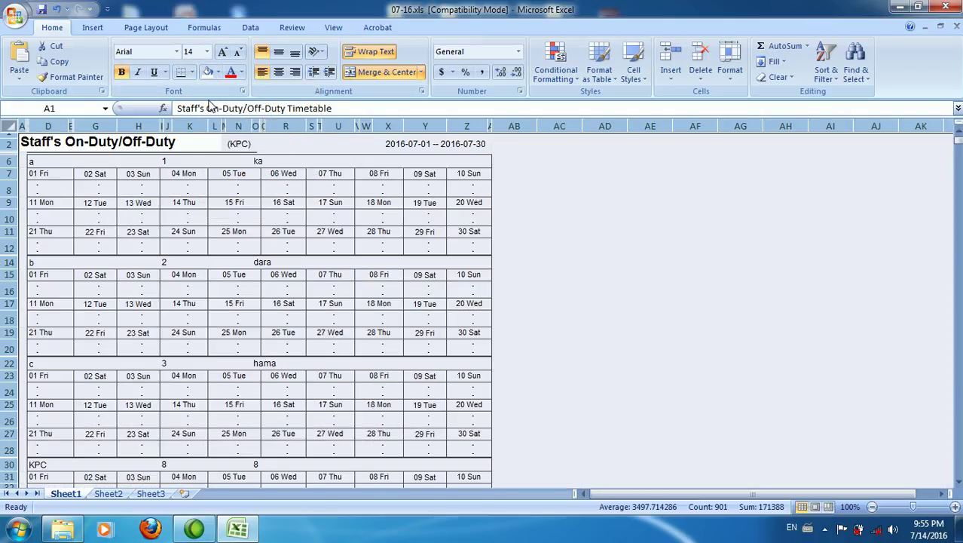
left_click(607, 290)
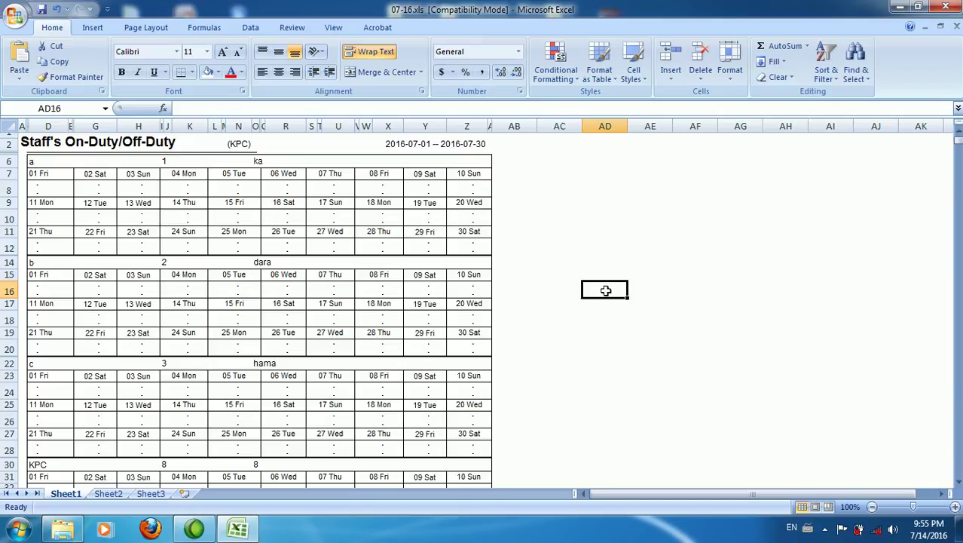
- Close the 07-16.xls workbook without saving its changes and close the New folder window
left_click(951, 6)
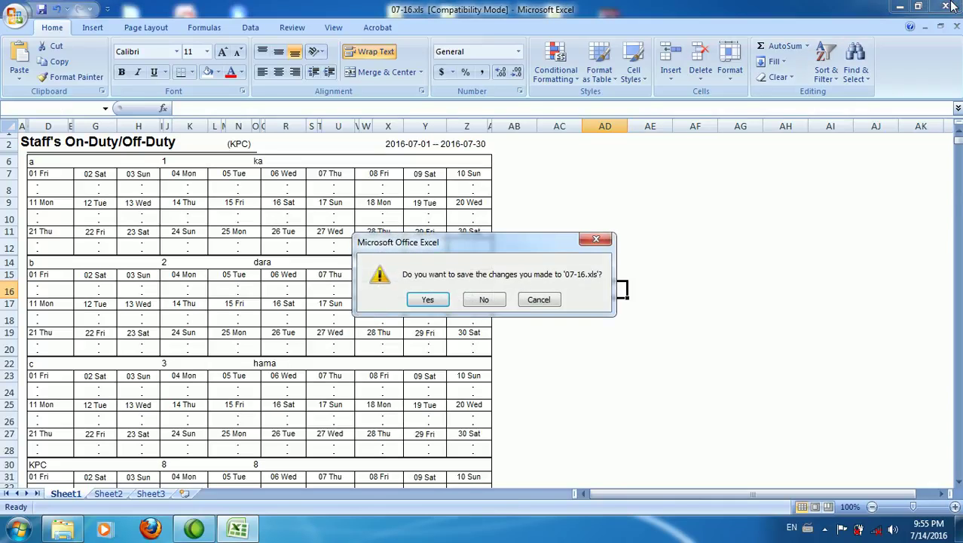
left_click(484, 300)
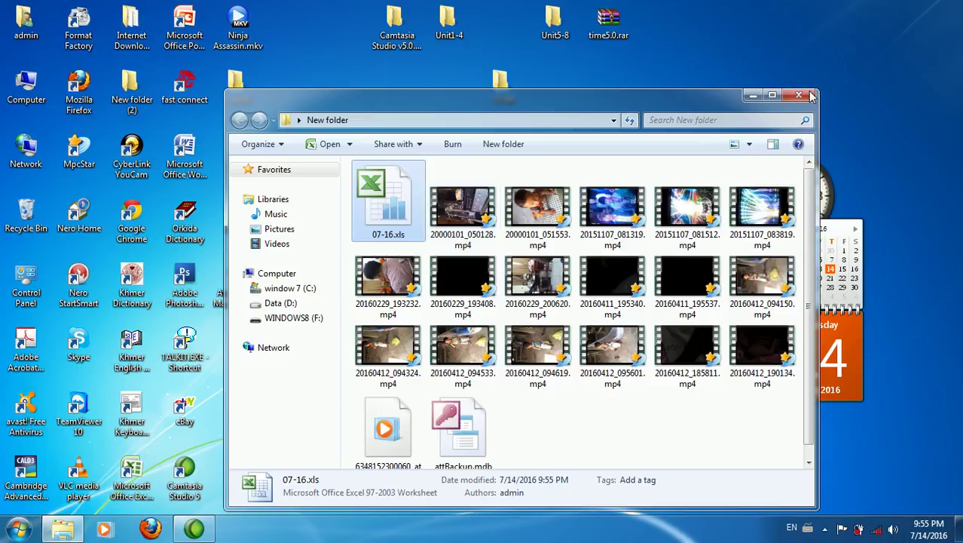
left_click(803, 95)
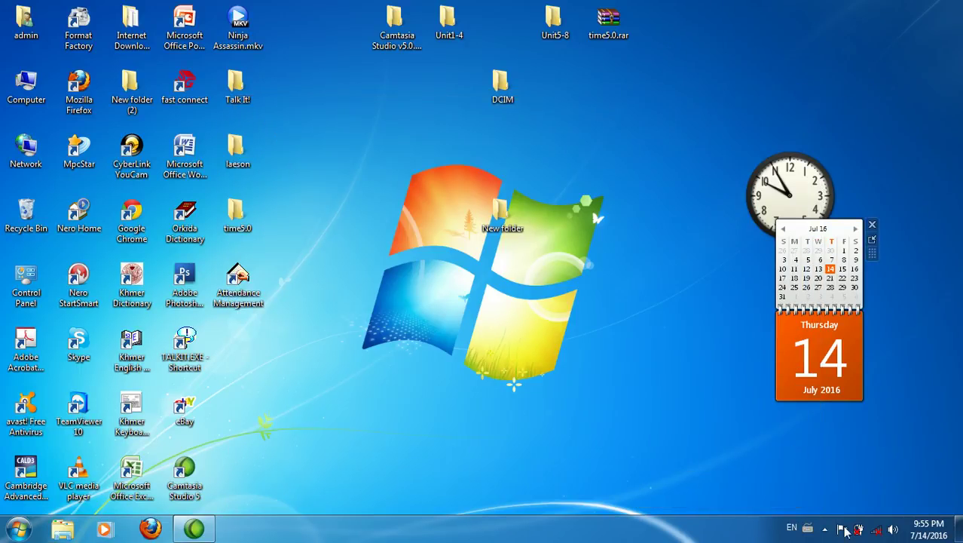
left_click(825, 529)
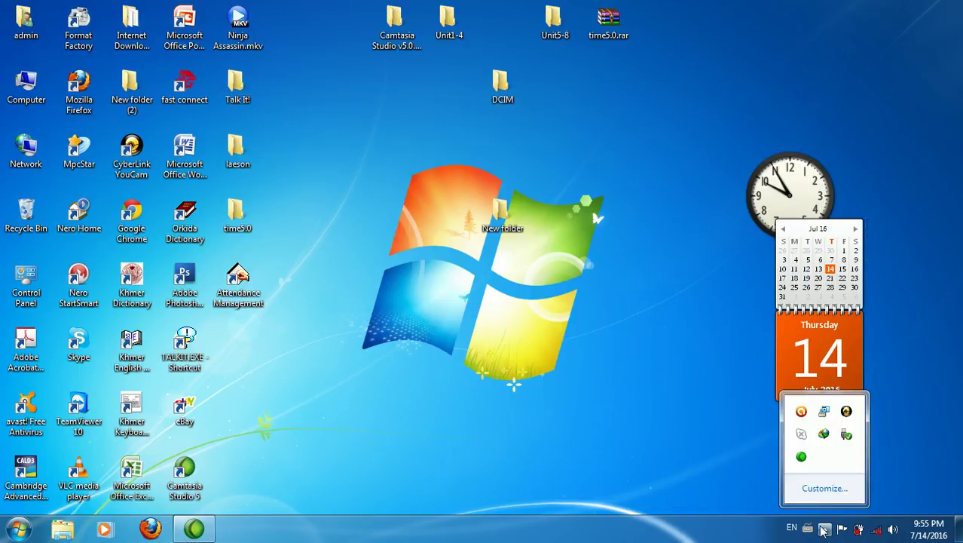
left_click(801, 456)
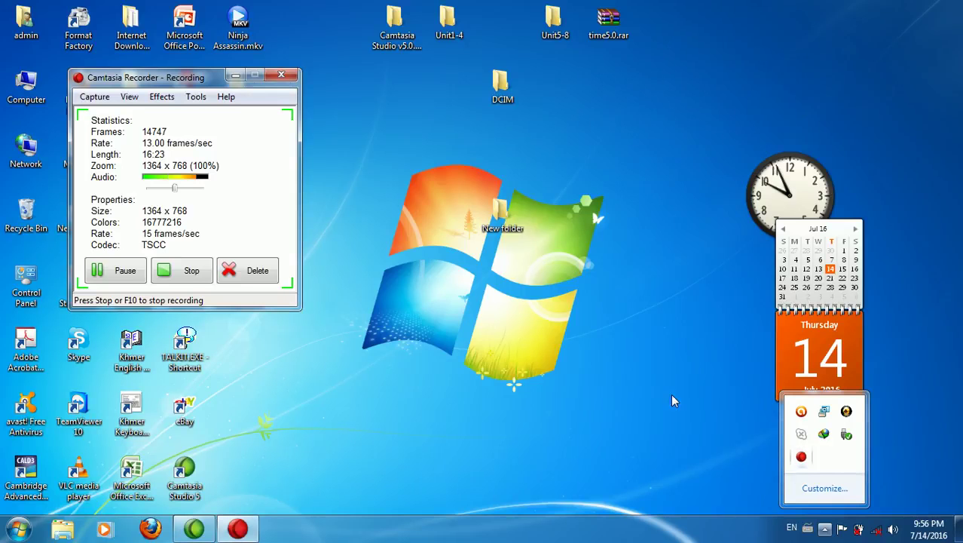